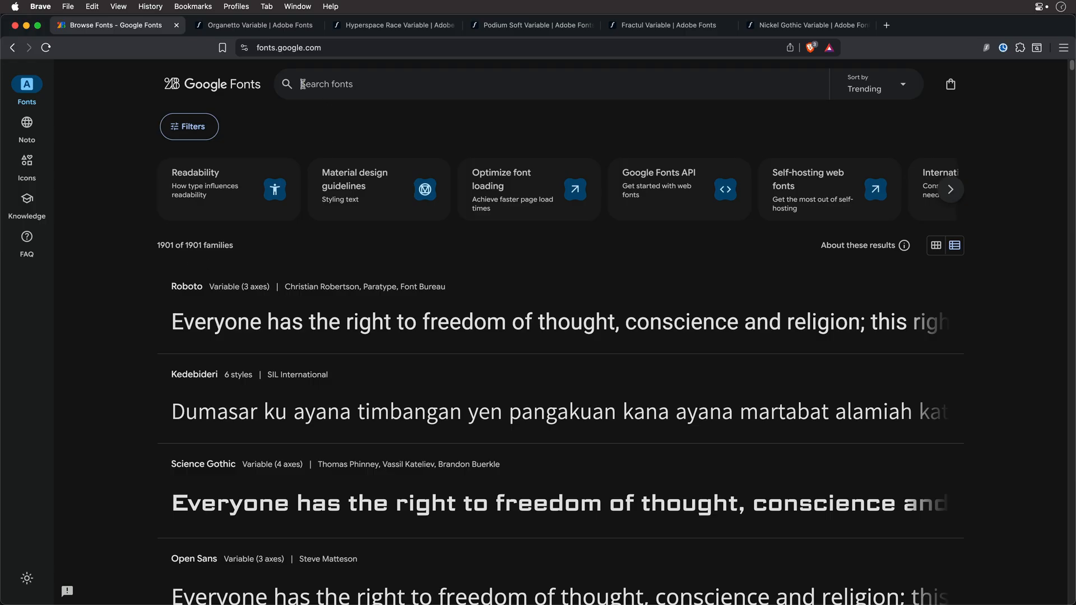
{"action": "type", "text": "va"}
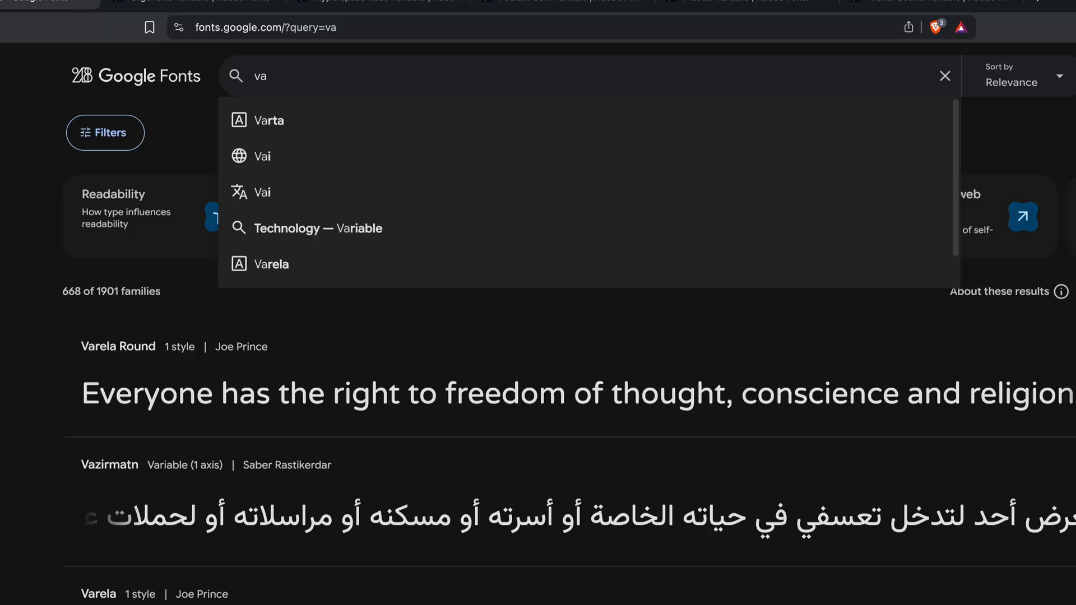
{"action": "type", "text": "ri"}
- Filter Google Fonts to families with Technology — Variable
{"action": "key", "text": "Down"}
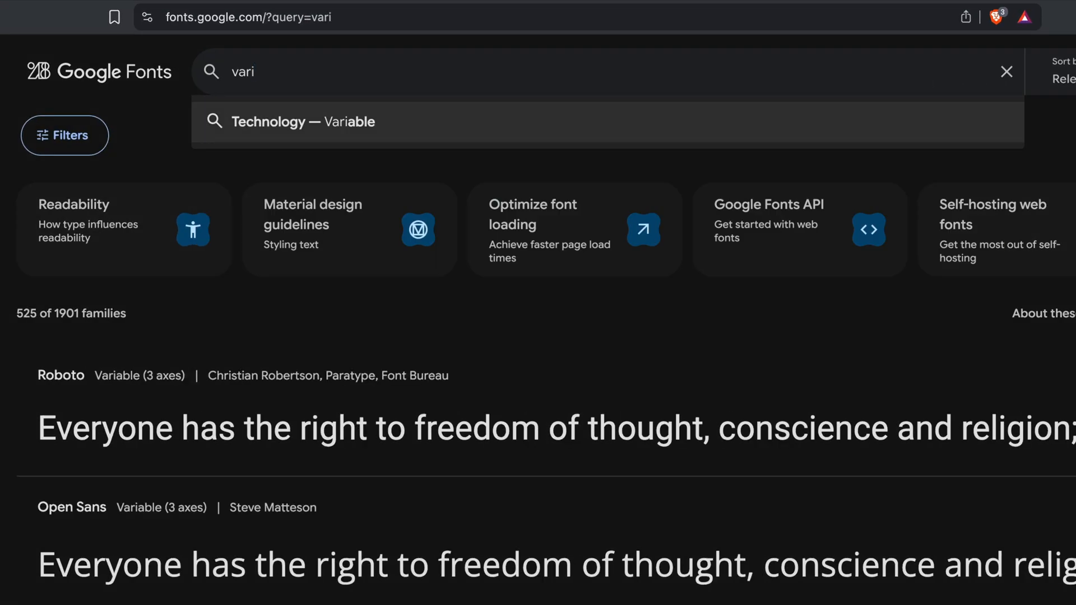
{"action": "key", "text": "Return"}
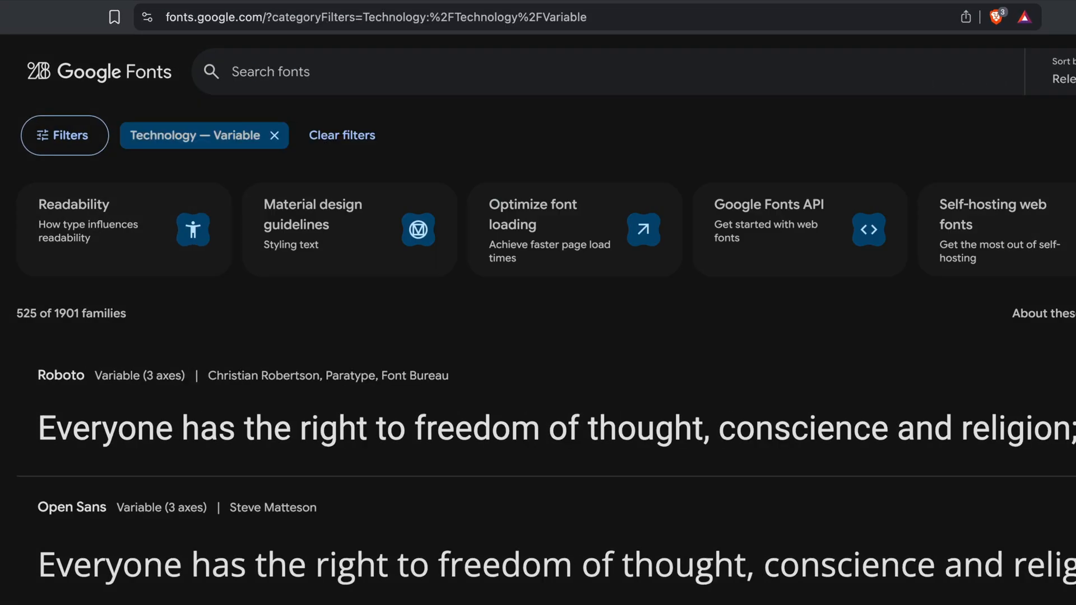
{"action": "scroll", "coordinate": [498, 467], "scroll_direction": "down", "scroll_amount": 1}
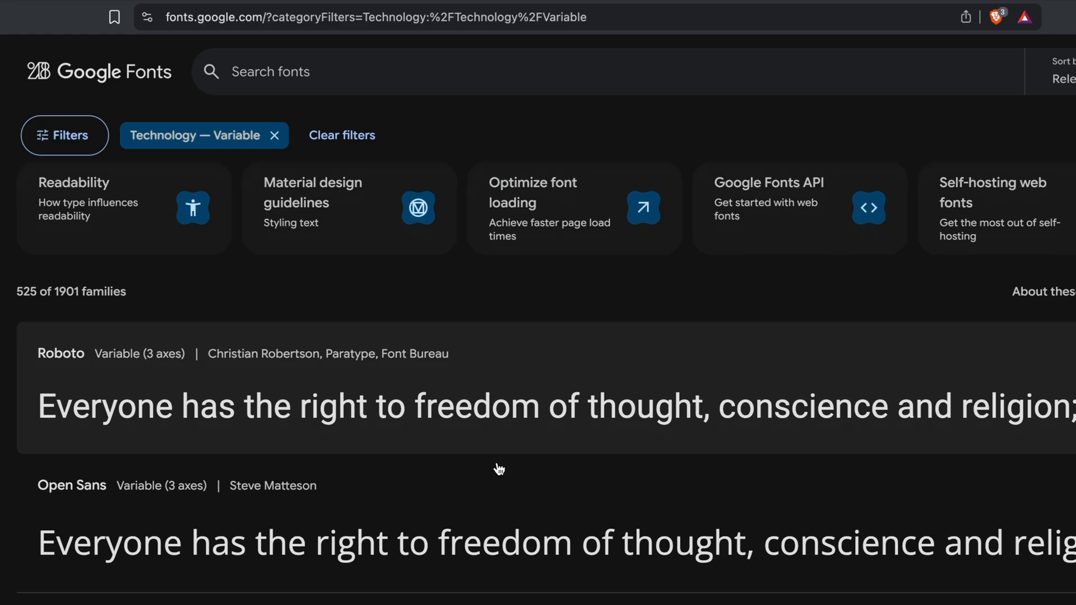
{"action": "scroll", "coordinate": [498, 469], "scroll_direction": "down", "scroll_amount": 2}
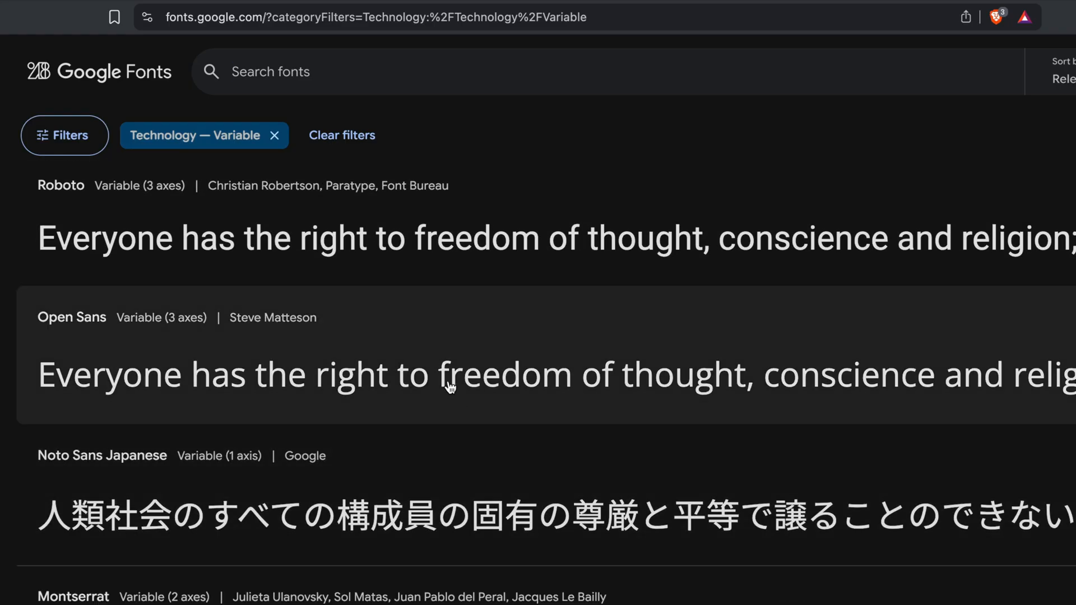
{"action": "scroll", "coordinate": [449, 385], "scroll_direction": "down", "scroll_amount": 1}
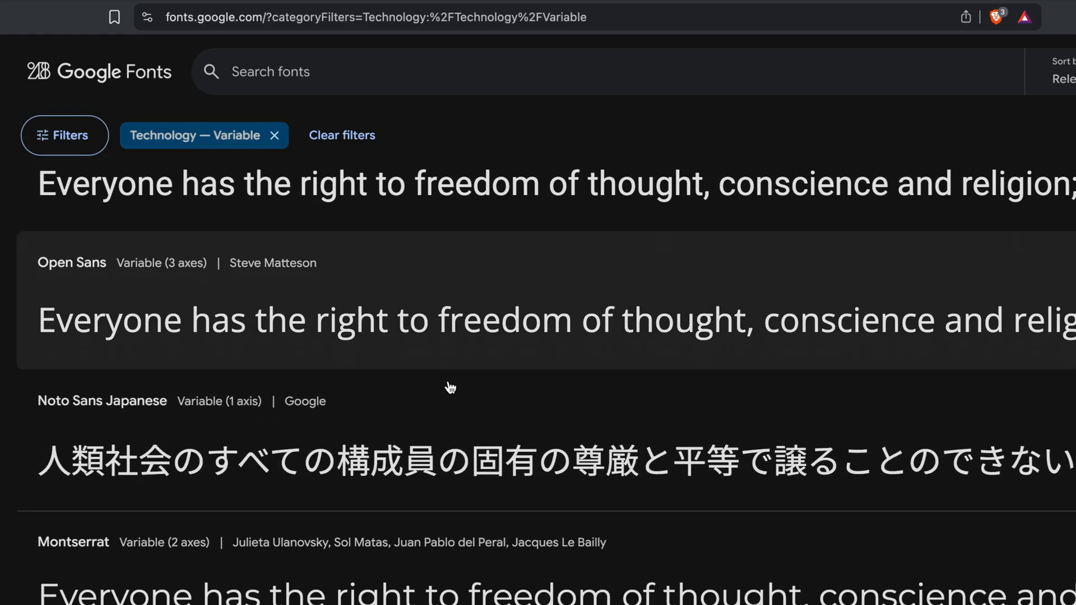
{"action": "scroll", "coordinate": [450, 385], "scroll_direction": "down", "scroll_amount": 1}
{"action": "scroll", "coordinate": [450, 385], "scroll_direction": "down", "scroll_amount": 1}
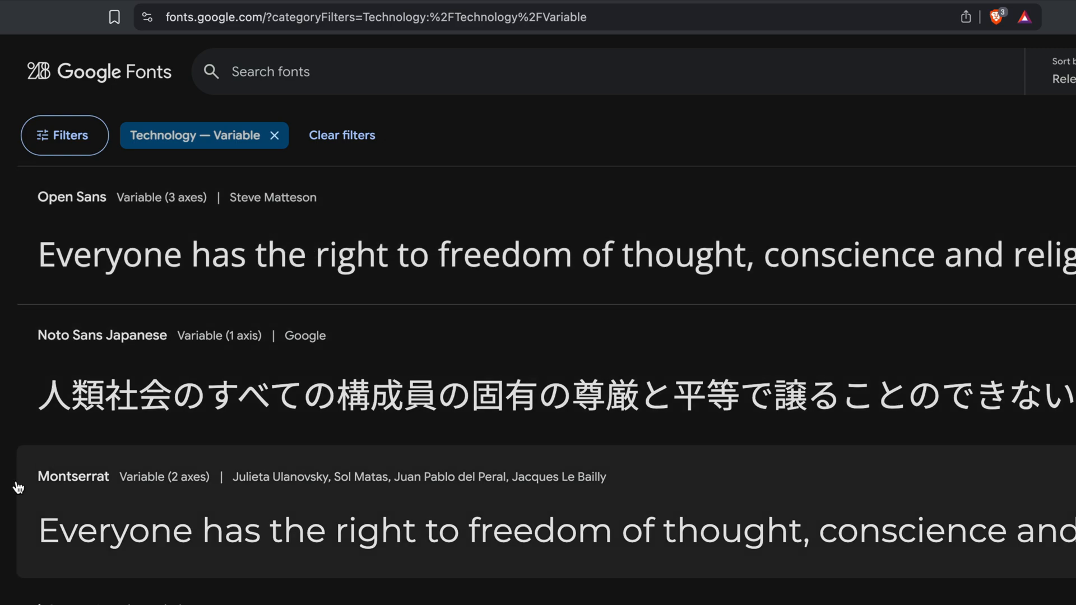
{"action": "scroll", "coordinate": [19, 486], "scroll_direction": "down", "scroll_amount": 3}
{"action": "scroll", "coordinate": [19, 486], "scroll_direction": "down", "scroll_amount": 2}
{"action": "scroll", "coordinate": [19, 487], "scroll_direction": "down", "scroll_amount": 1}
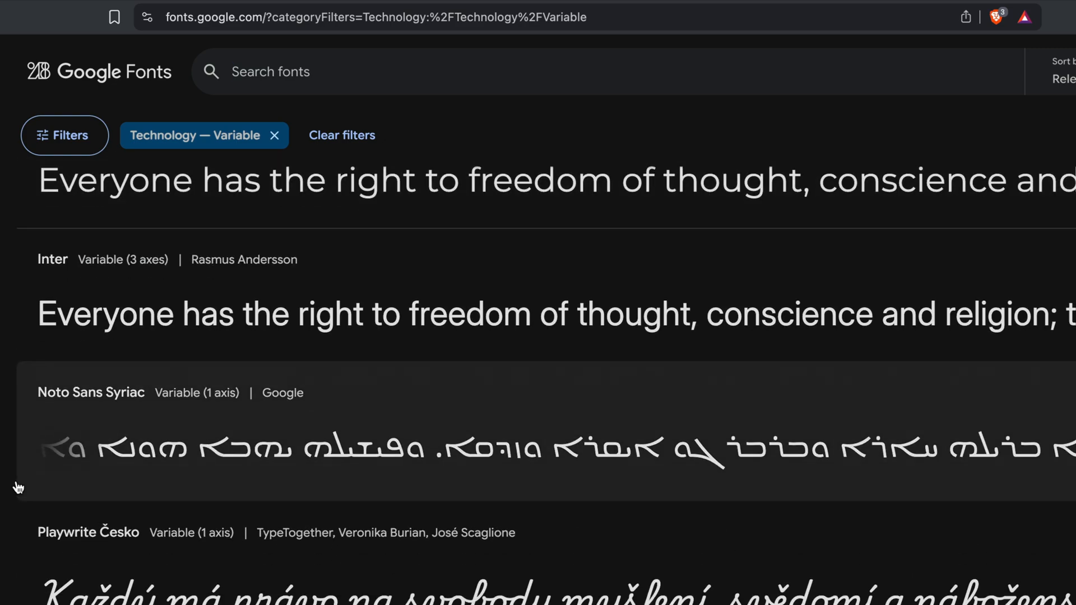
{"action": "scroll", "coordinate": [18, 486], "scroll_direction": "down", "scroll_amount": 2}
{"action": "scroll", "coordinate": [19, 487], "scroll_direction": "down", "scroll_amount": 1}
{"action": "scroll", "coordinate": [19, 486], "scroll_direction": "down", "scroll_amount": 1}
{"action": "scroll", "coordinate": [19, 486], "scroll_direction": "down", "scroll_amount": 2}
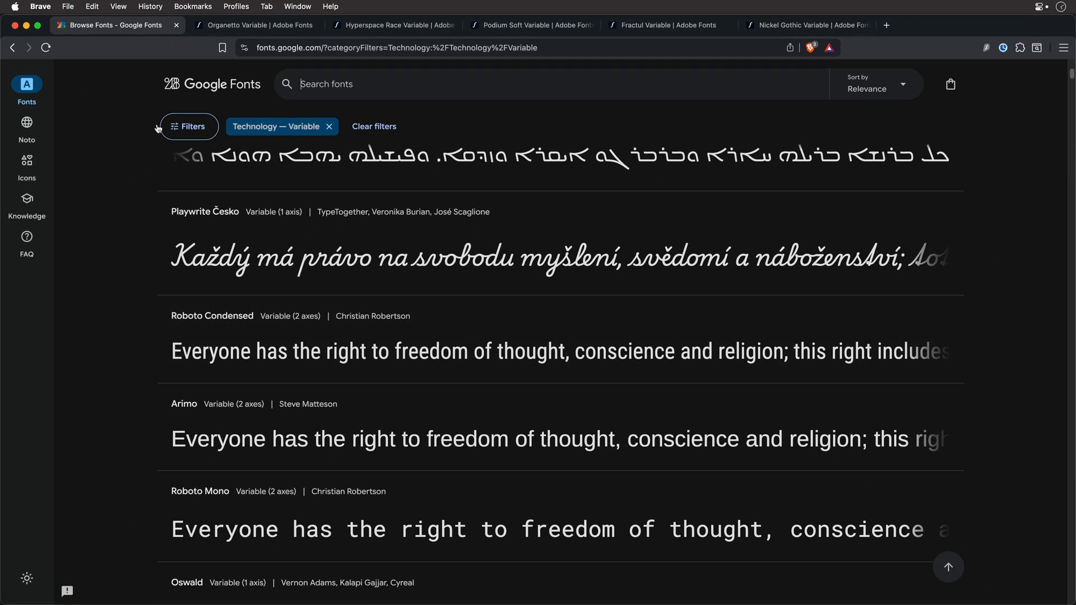
- From Creative Cloud's Fonts panel, open Adobe Fonts' variable font listing in the browser
{"action": "key", "text": "super+Tab"}
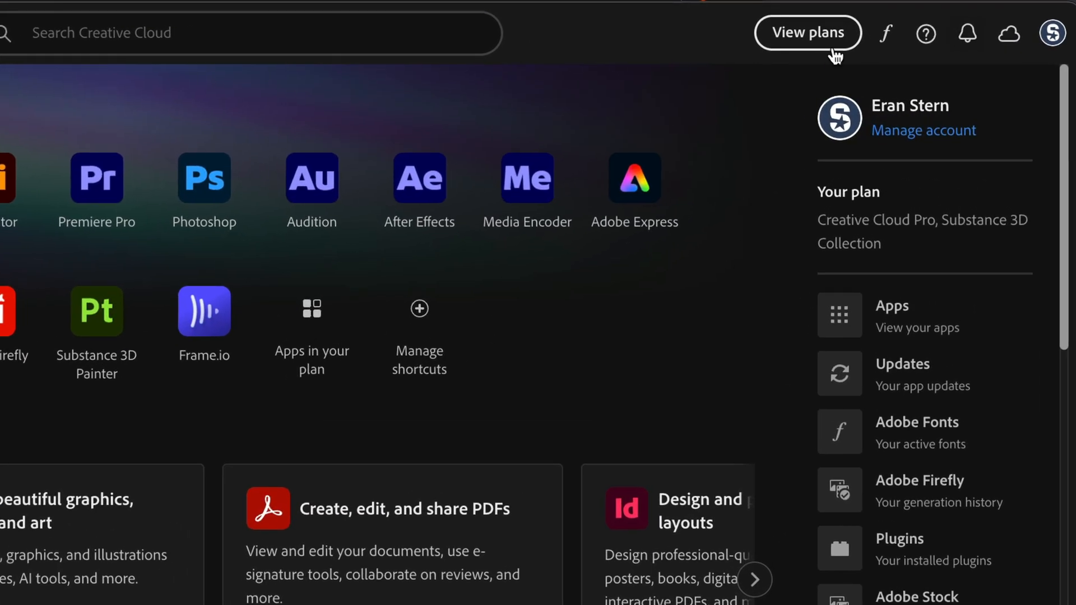
{"action": "left_click", "coordinate": [884, 34]}
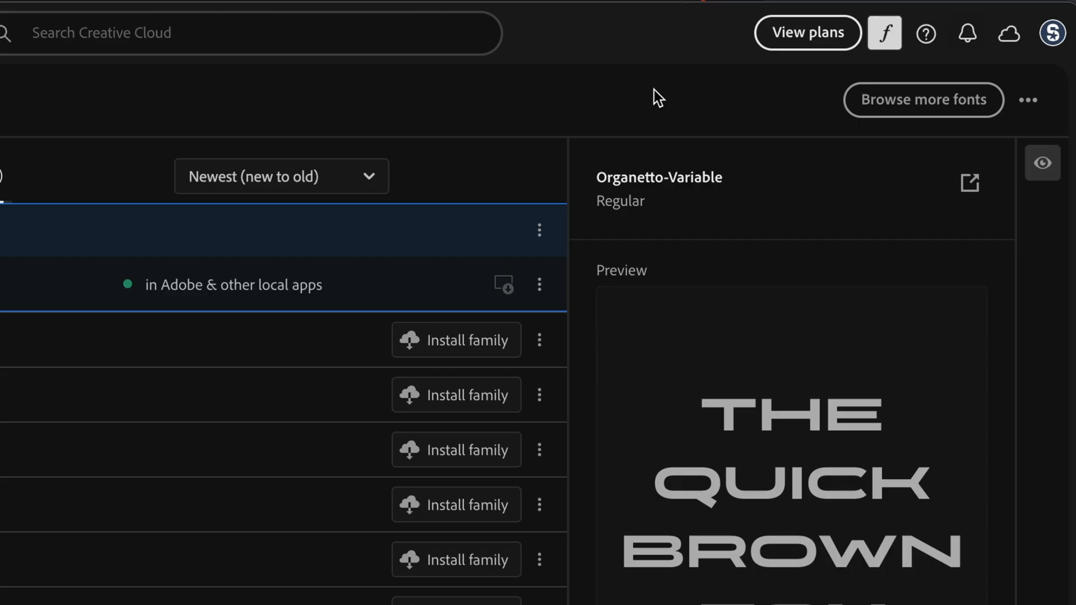
{"action": "left_click", "coordinate": [904, 107]}
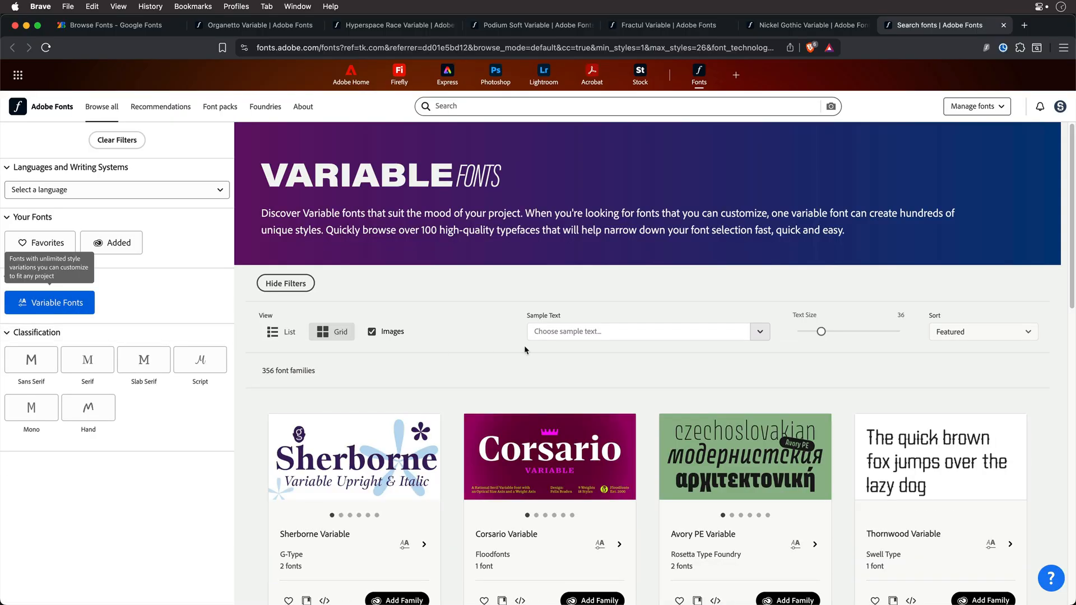
{"action": "scroll", "coordinate": [525, 349], "scroll_direction": "down", "scroll_amount": 5}
{"action": "scroll", "coordinate": [524, 349], "scroll_direction": "down", "scroll_amount": 5}
{"action": "scroll", "coordinate": [525, 349], "scroll_direction": "down", "scroll_amount": 5}
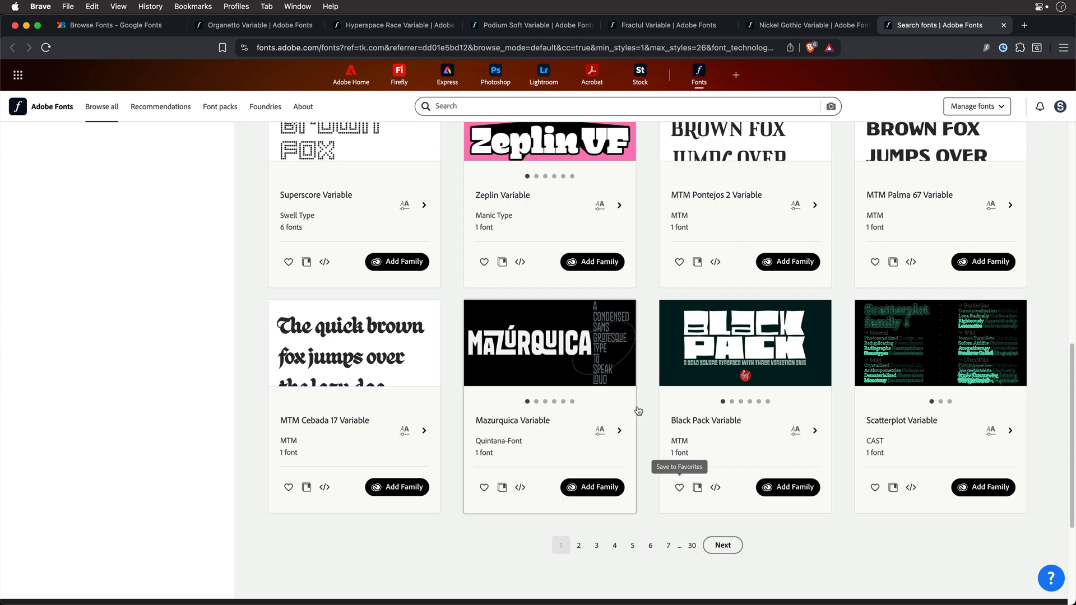
{"action": "mouse_move", "coordinate": [745, 386]}
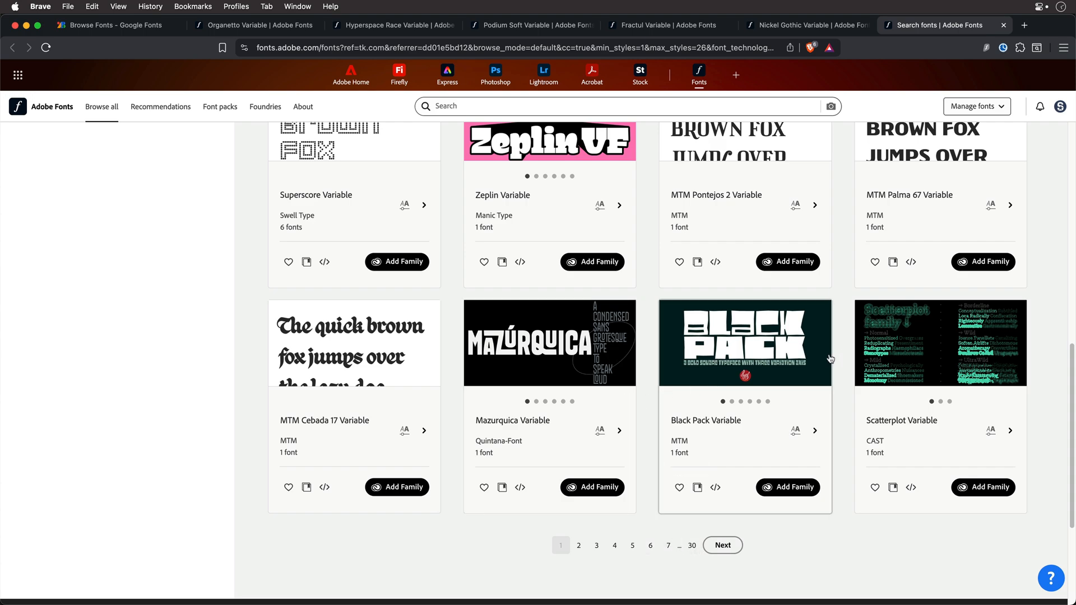
- Preview Black Pack, Organetto, Hyperspace Race and Podium Soft variable fonts, adjusting weight and width
{"action": "left_click", "coordinate": [810, 353]}
{"action": "scroll", "coordinate": [760, 360], "scroll_direction": "up", "scroll_amount": 8}
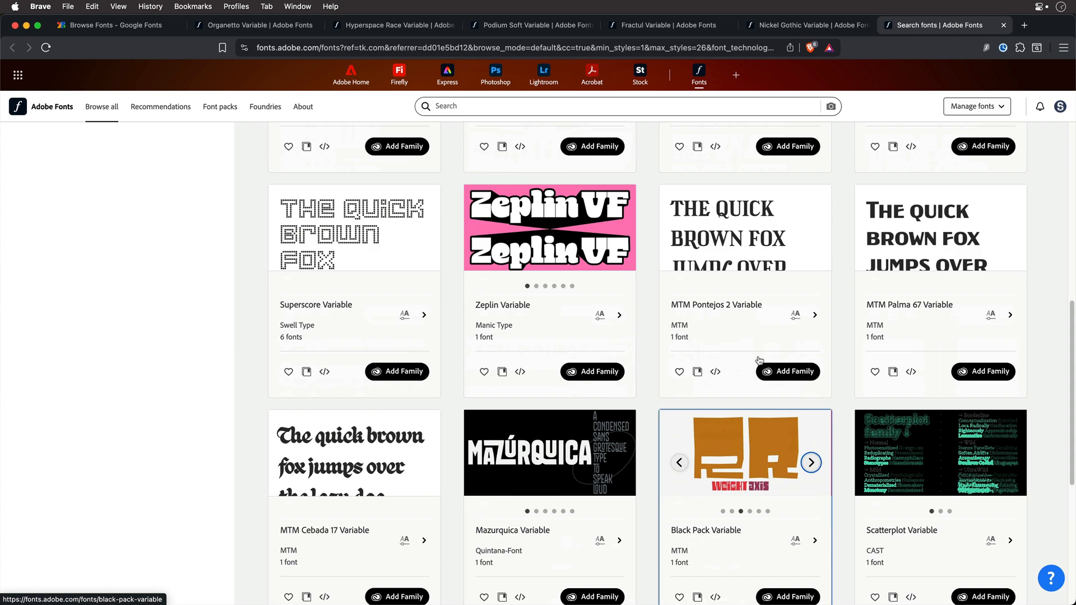
{"action": "left_click", "coordinate": [239, 24]}
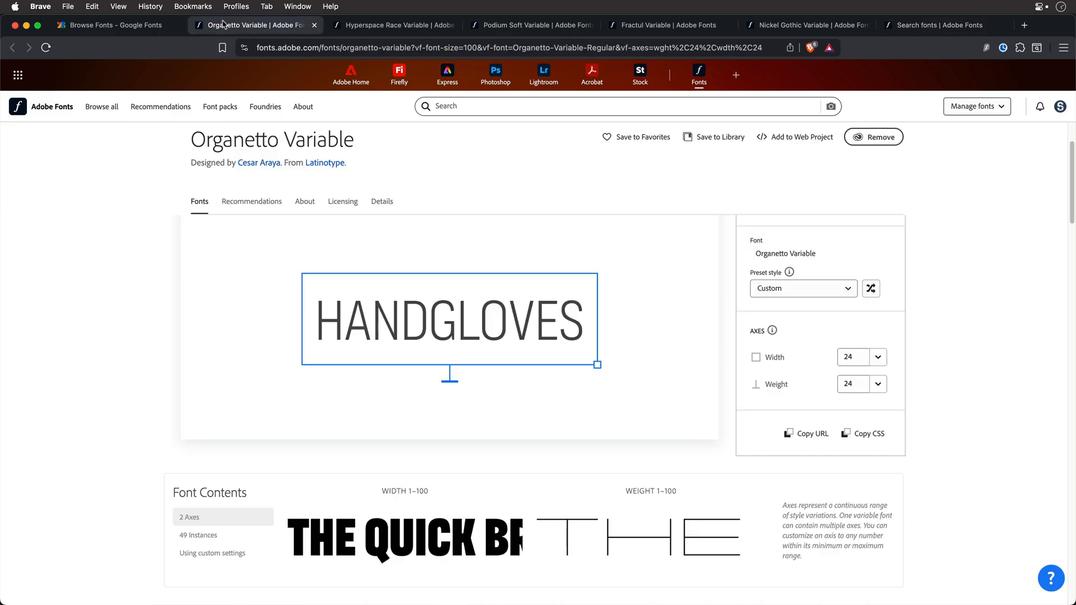
{"action": "left_click_drag", "start_coordinate": [451, 380], "coordinate": [455, 395]}
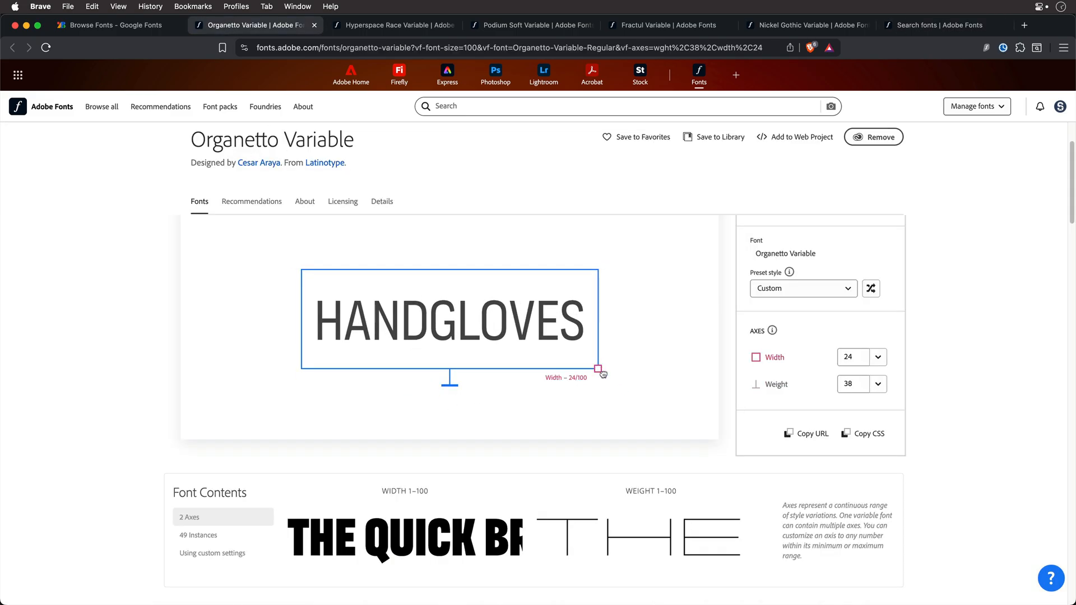
{"action": "mouse_move", "coordinate": [599, 370]}
{"action": "left_mouse_down"}
{"action": "mouse_move", "coordinate": [554, 387]}
{"action": "mouse_move", "coordinate": [651, 369]}
{"action": "mouse_move", "coordinate": [630, 369]}
{"action": "left_mouse_up"}
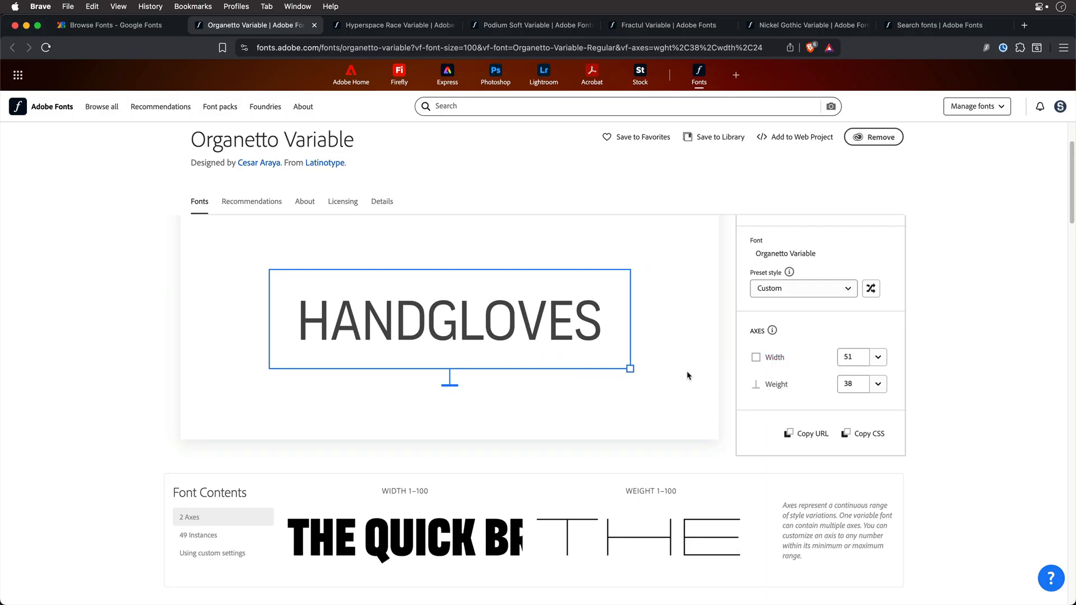
{"action": "left_click", "coordinate": [398, 25]}
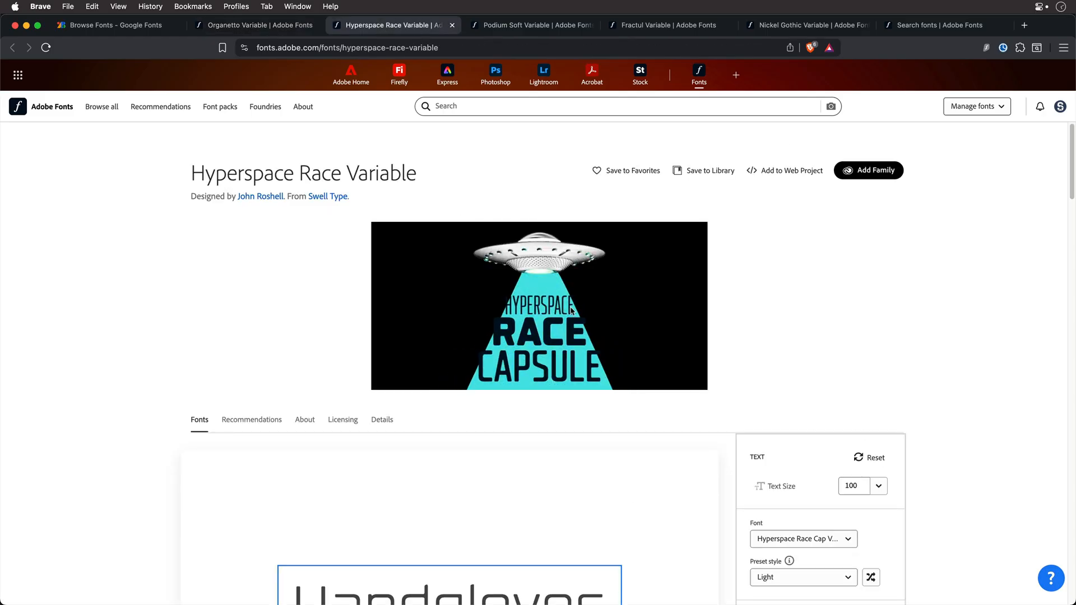
{"action": "scroll", "coordinate": [797, 305], "scroll_direction": "down", "scroll_amount": 1}
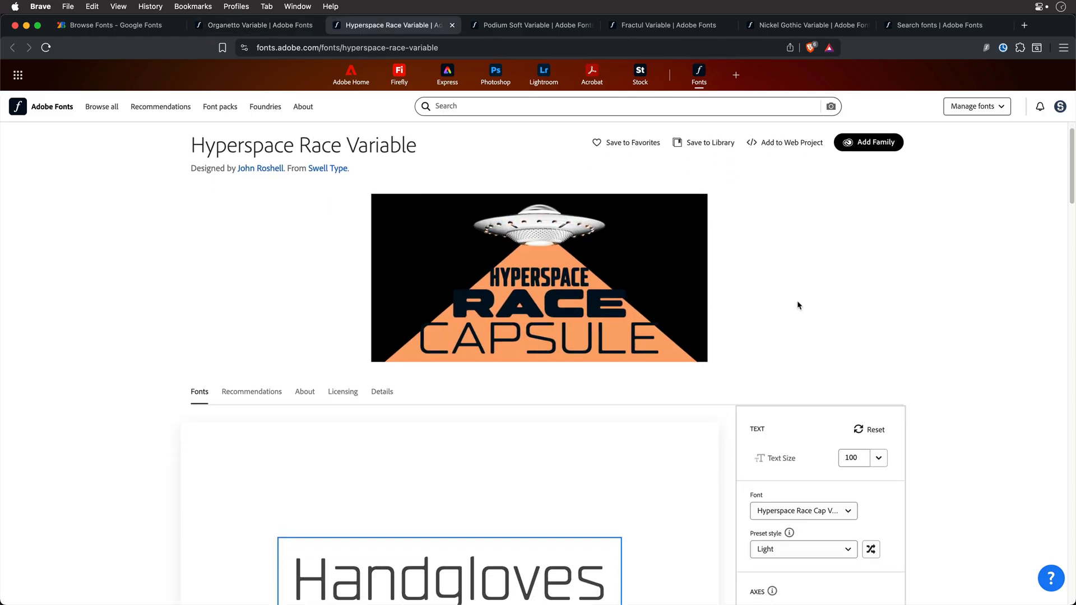
{"action": "left_click", "coordinate": [502, 24]}
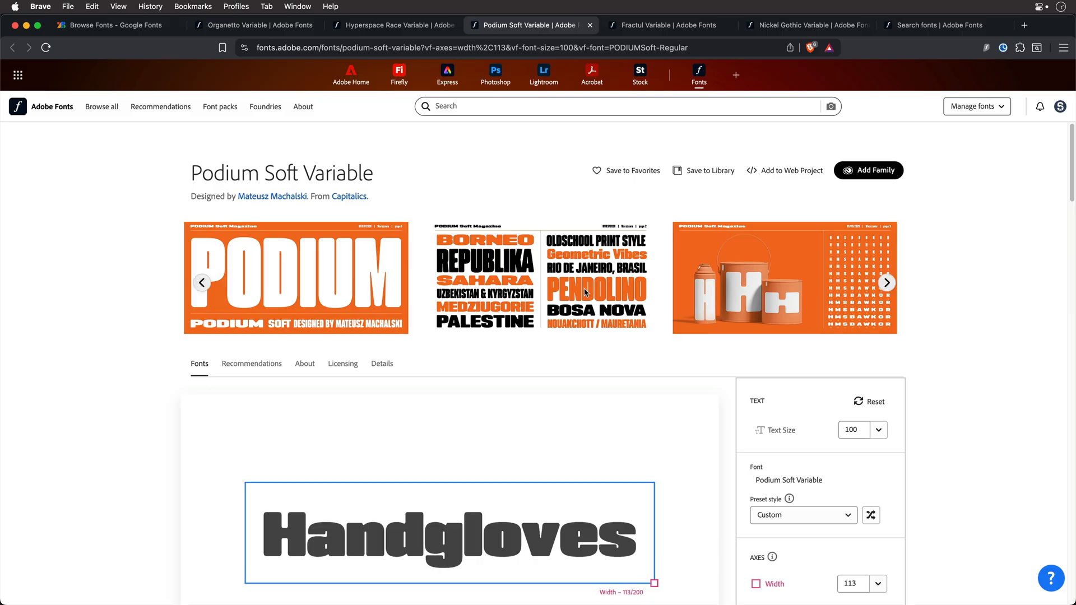
{"action": "scroll", "coordinate": [584, 292], "scroll_direction": "down", "scroll_amount": 1}
{"action": "mouse_move", "coordinate": [653, 536]}
{"action": "left_mouse_down"}
{"action": "mouse_move", "coordinate": [714, 536]}
{"action": "mouse_move", "coordinate": [519, 525]}
{"action": "mouse_move", "coordinate": [658, 537]}
{"action": "left_mouse_up"}
- Lighten Fractul's weight, then vary Nickel Gothic Variable's width to 111
{"action": "left_click", "coordinate": [657, 25]}
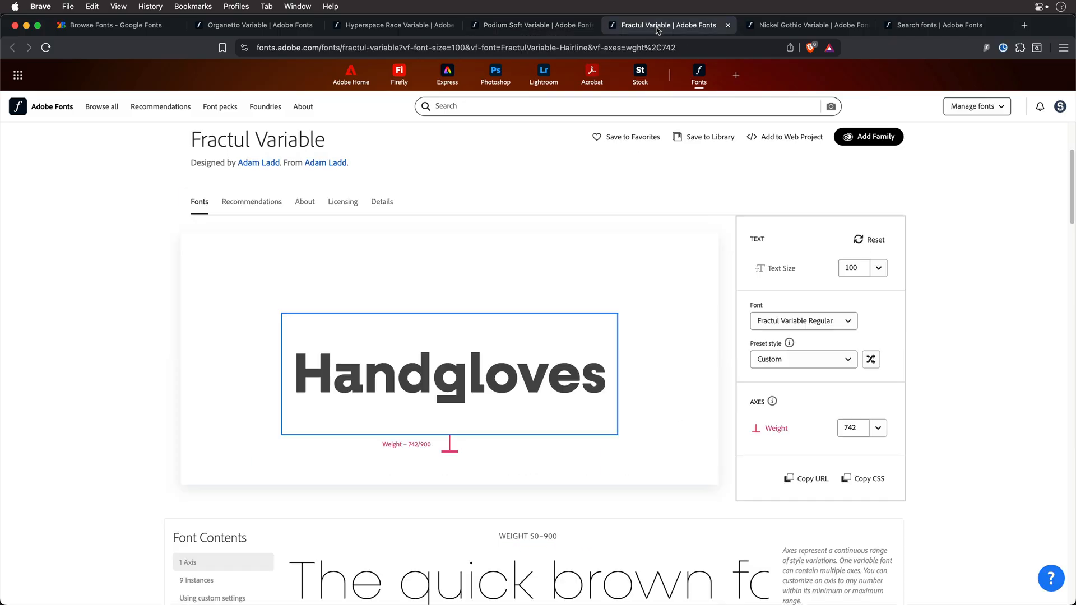
{"action": "left_click_drag", "start_coordinate": [446, 451], "coordinate": [478, 443]}
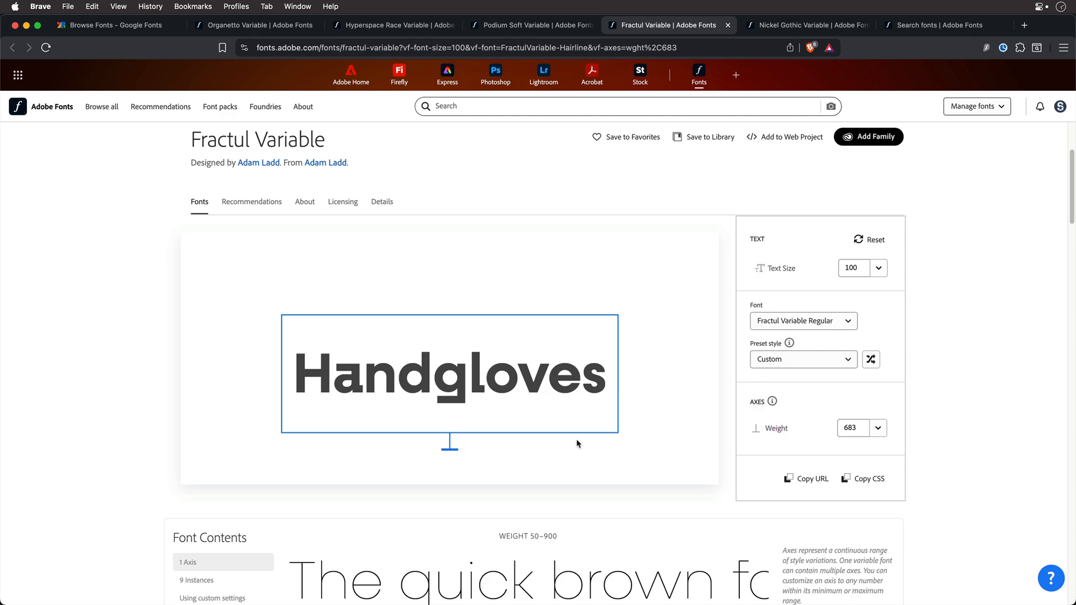
{"action": "left_click", "coordinate": [777, 25]}
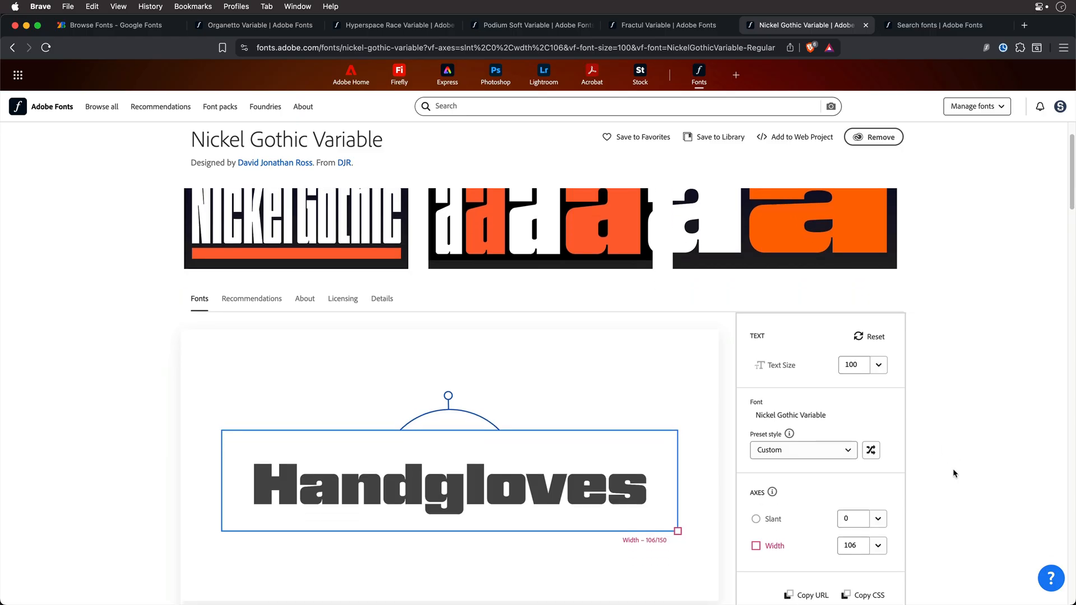
{"action": "scroll", "coordinate": [937, 472], "scroll_direction": "down", "scroll_amount": 3}
{"action": "mouse_move", "coordinate": [448, 355]}
{"action": "left_mouse_down"}
{"action": "mouse_move", "coordinate": [367, 386]}
{"action": "mouse_move", "coordinate": [537, 386]}
{"action": "mouse_move", "coordinate": [455, 378]}
{"action": "left_mouse_up"}
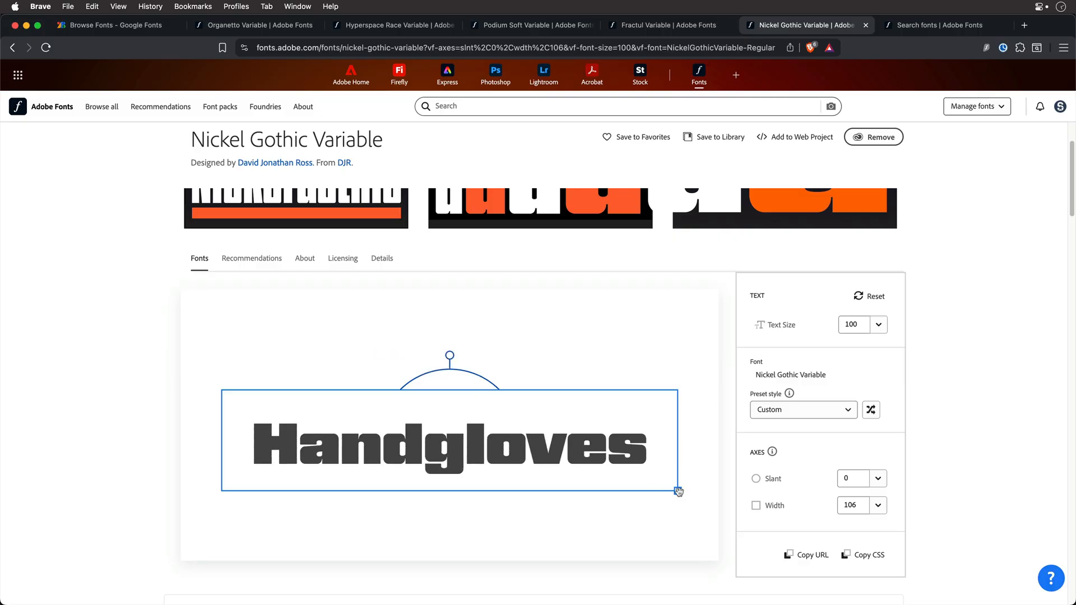
{"action": "mouse_move", "coordinate": [678, 490]}
{"action": "left_mouse_down"}
{"action": "mouse_move", "coordinate": [508, 489]}
{"action": "mouse_move", "coordinate": [693, 486]}
{"action": "left_mouse_up"}
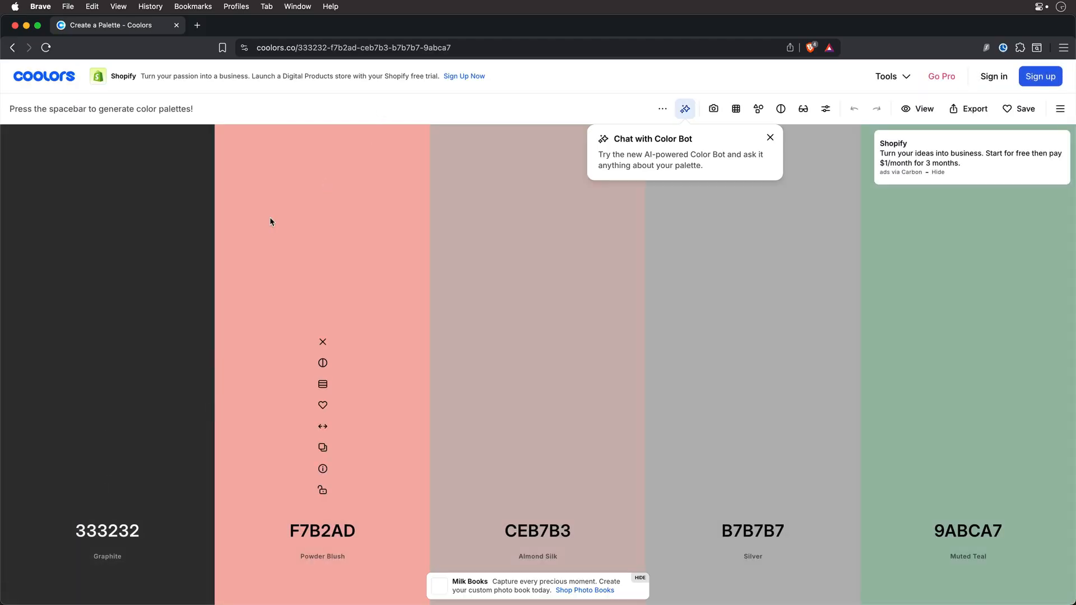
- Generate the 340068, FF6978, FFFCF9, B1EDE8, 6D435A palette and screenshot it
{"action": "key", "text": "space"}
{"action": "left_click", "coordinate": [769, 139]}
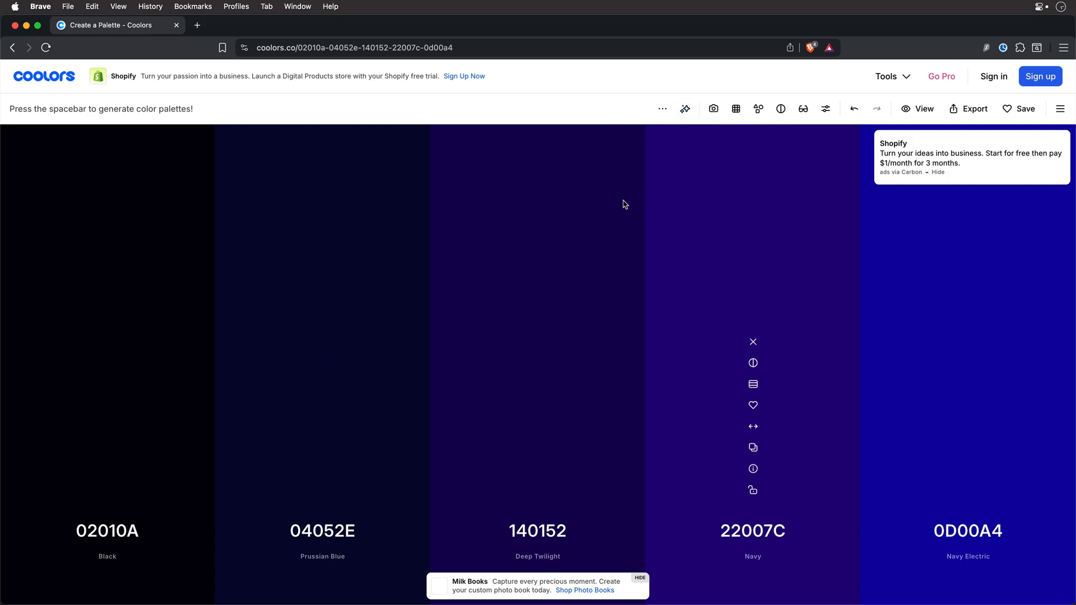
{"action": "key", "text": "space"}
{"action": "key", "text": "space"}
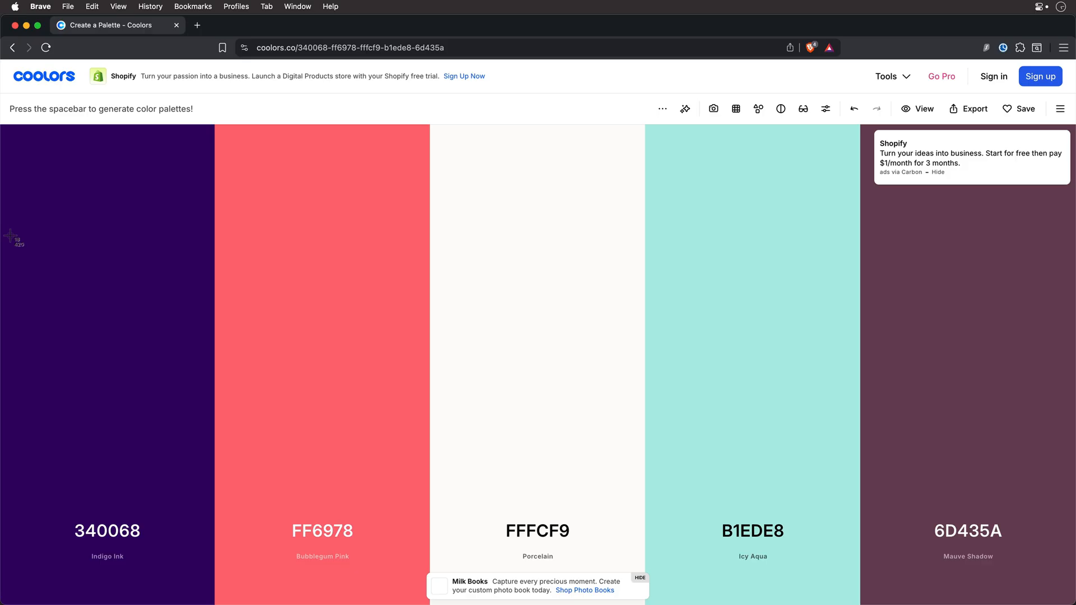
{"action": "left_click_drag", "start_coordinate": [10, 236], "coordinate": [1054, 473]}
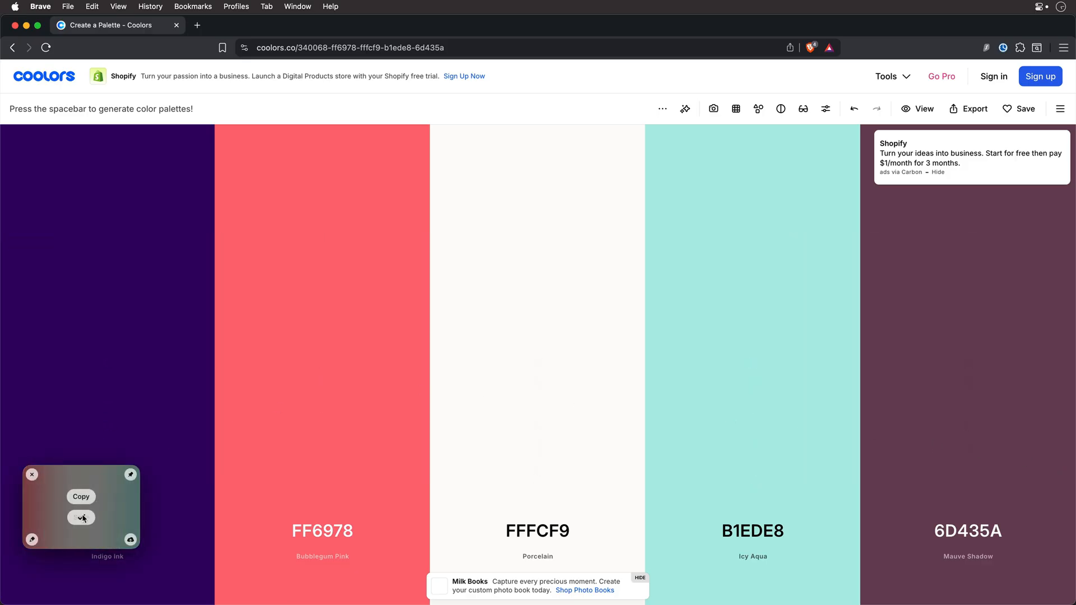
{"action": "left_click", "coordinate": [83, 518]}
{"action": "mouse_move", "coordinate": [109, 336]}
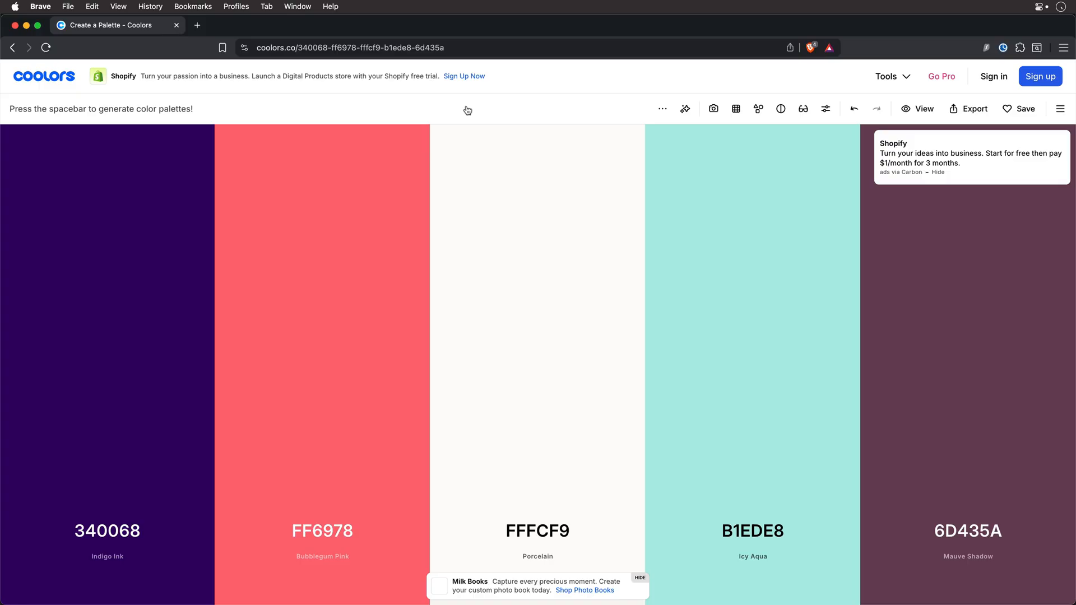
- Import the palette screenshot PNG into the After Effects project
{"action": "key", "text": "super+Tab"}
{"action": "double_click", "coordinate": [85, 195]}
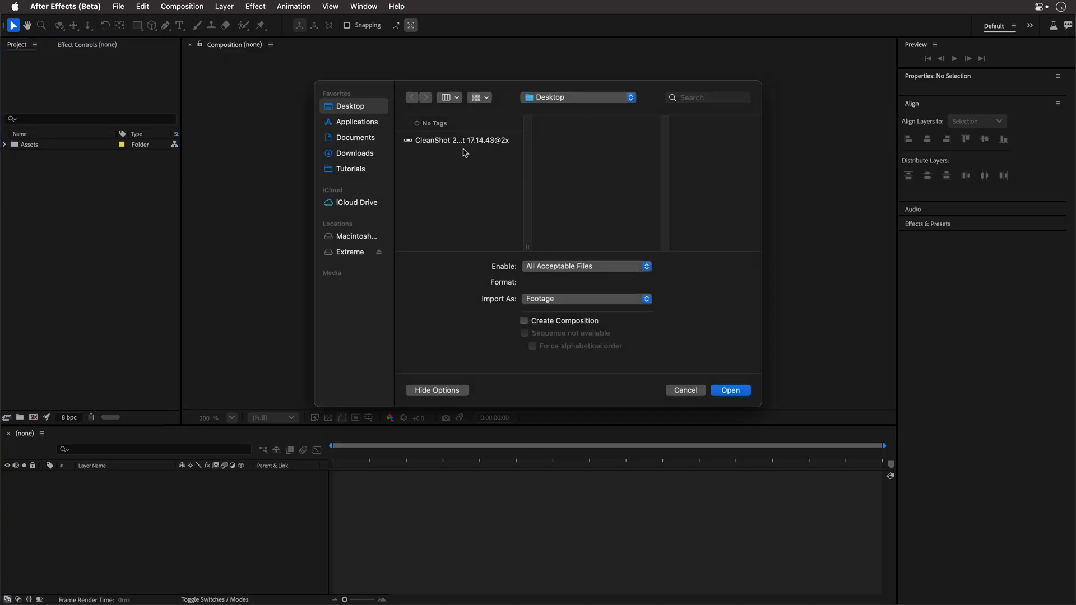
{"action": "double_click", "coordinate": [462, 141]}
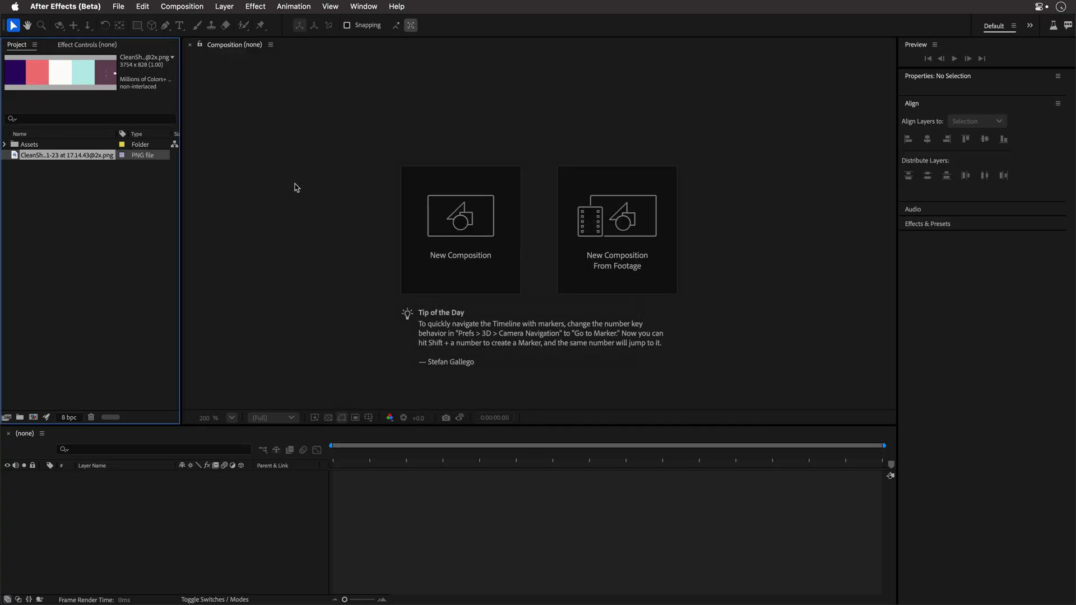
- Create the composition Text with a background colour sampled from the palette's deep purple
{"action": "left_click", "coordinate": [420, 240]}
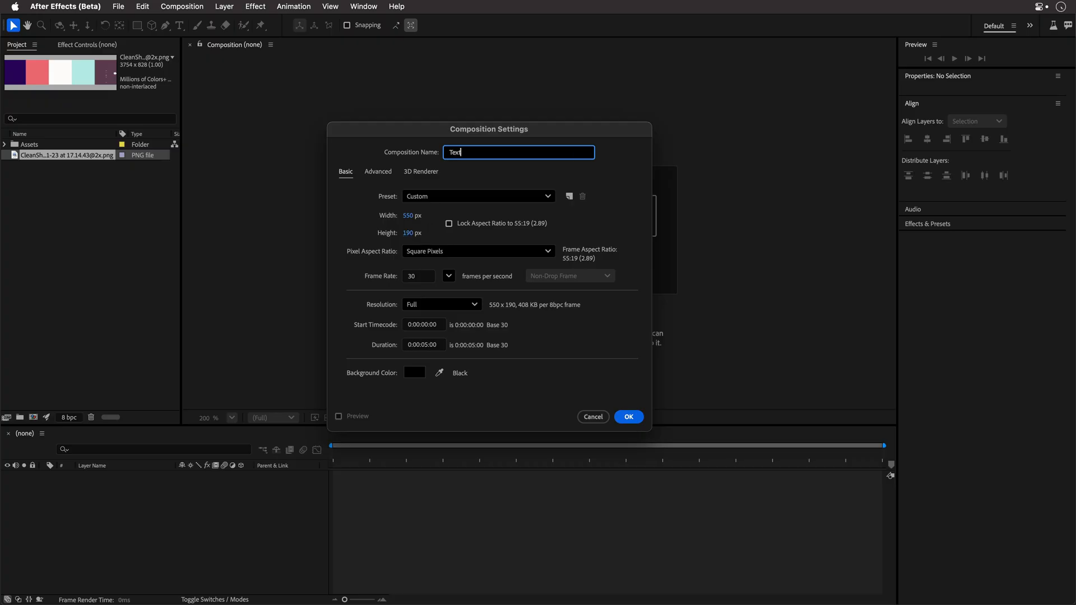
{"action": "left_click_drag", "start_coordinate": [472, 133], "coordinate": [542, 95]}
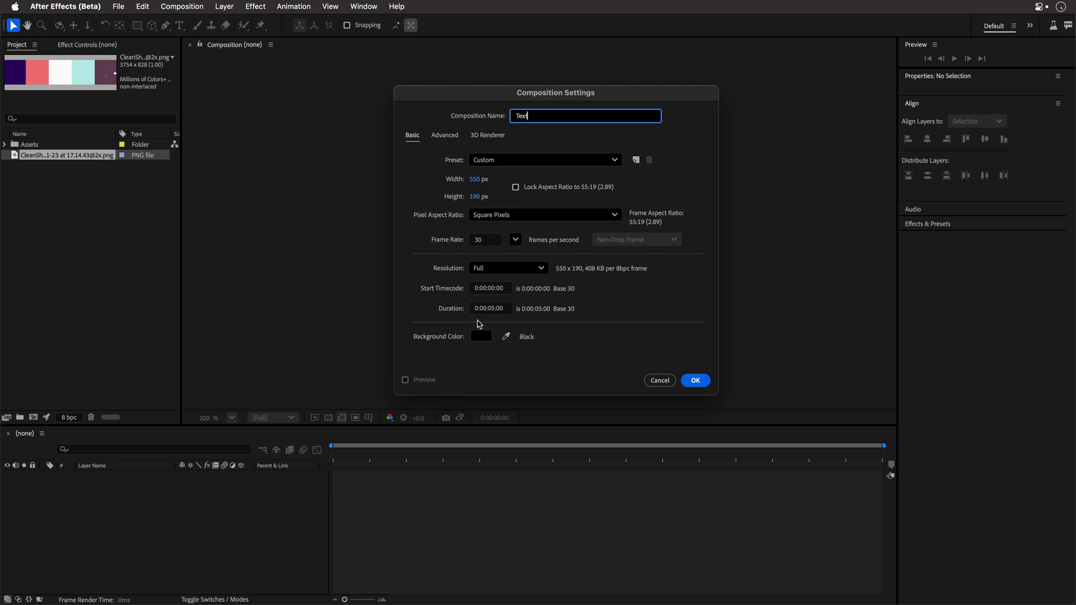
{"action": "left_click", "coordinate": [506, 337]}
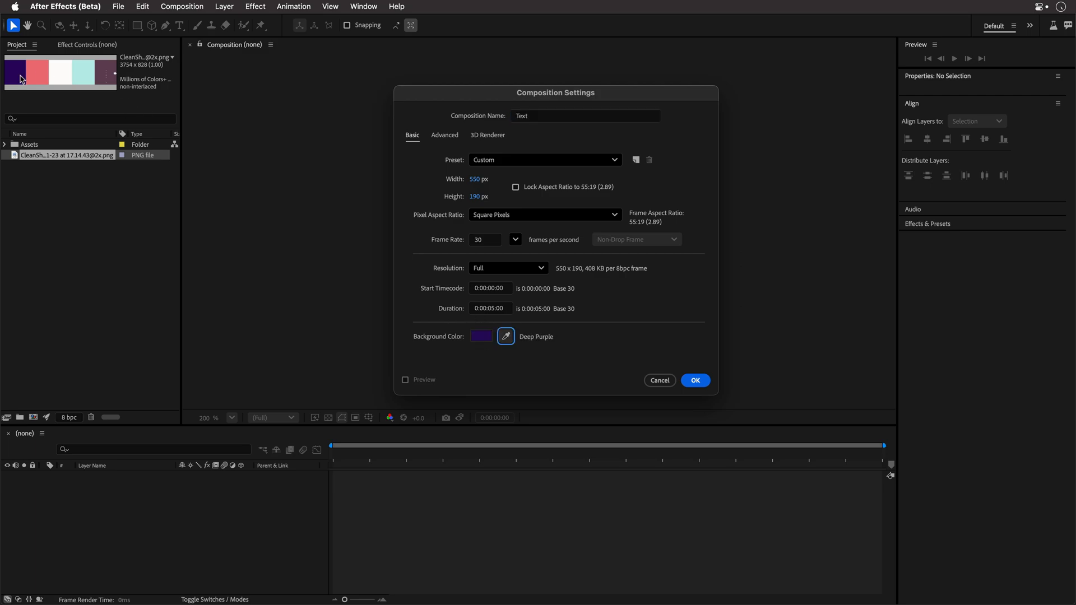
{"action": "left_click", "coordinate": [695, 380]}
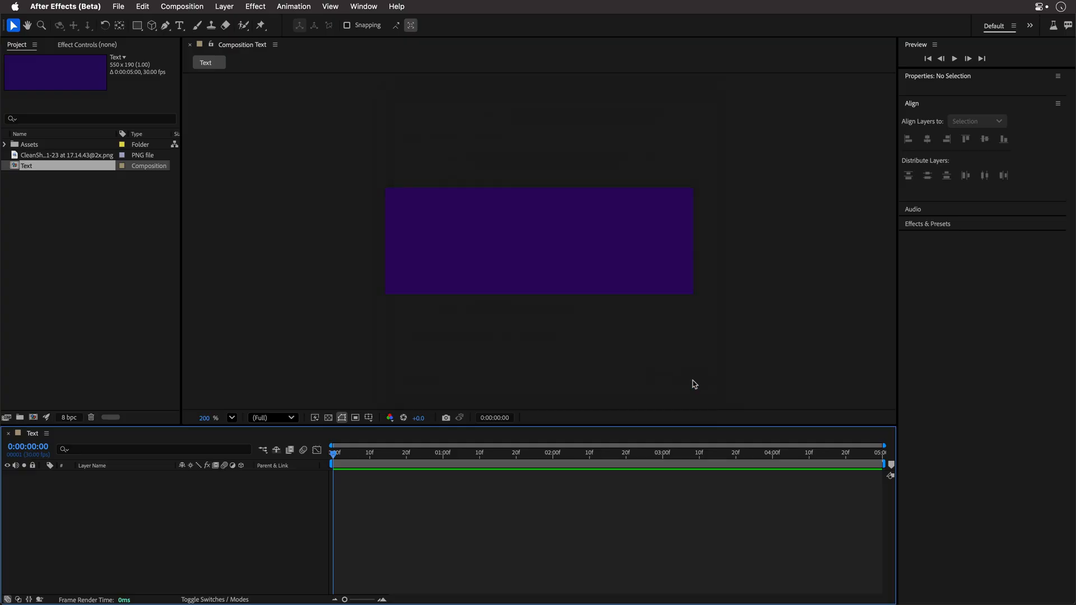
- Create a white '50%' text layer and move it down into the purple frame
{"action": "double_click", "coordinate": [179, 25]}
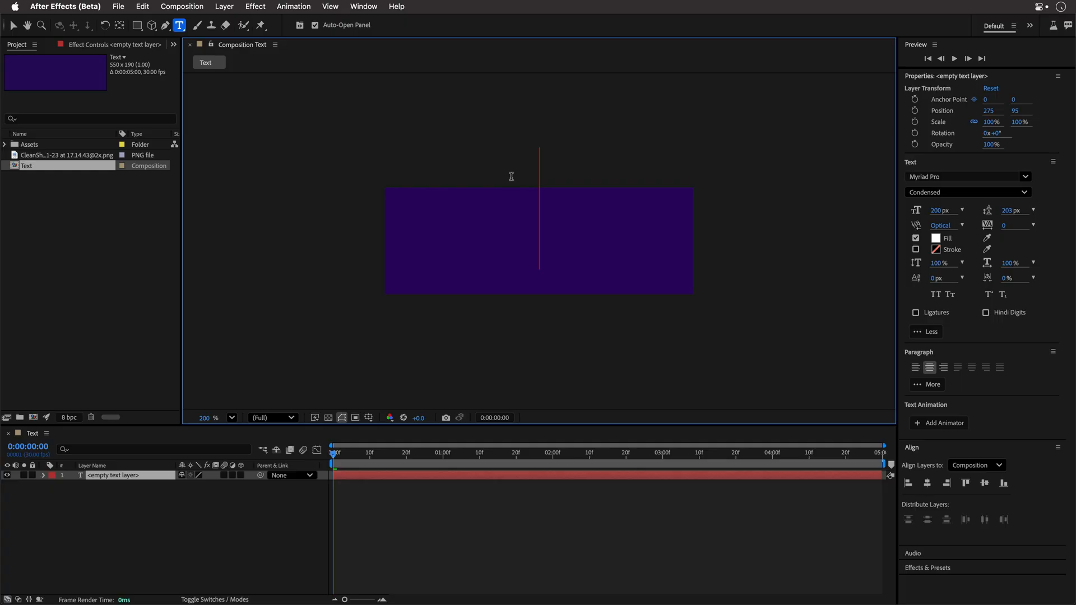
{"action": "type", "text": "50"}
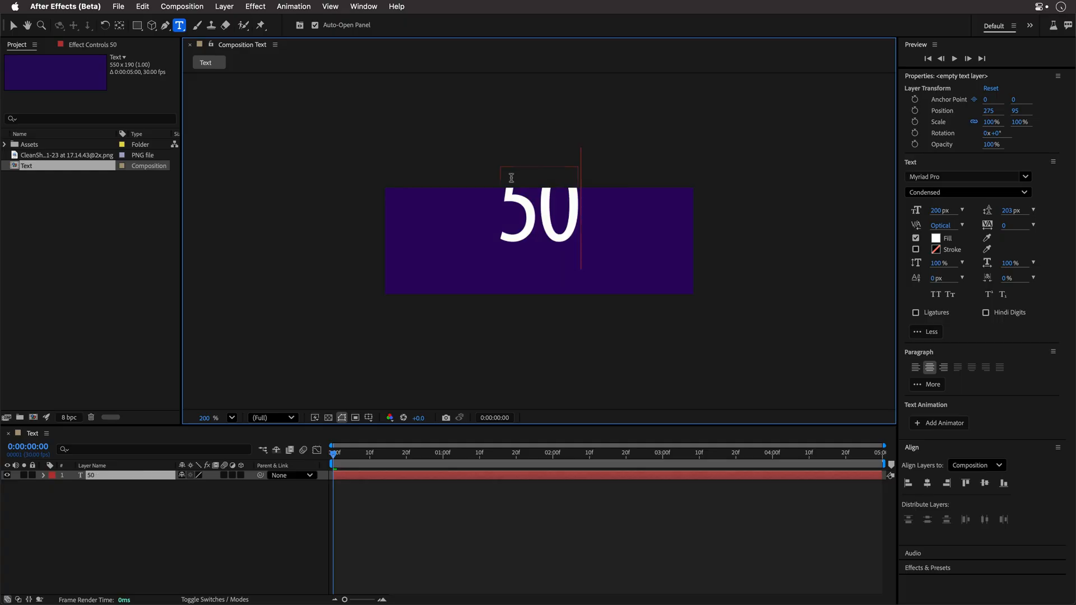
{"action": "type", "text": "%v"}
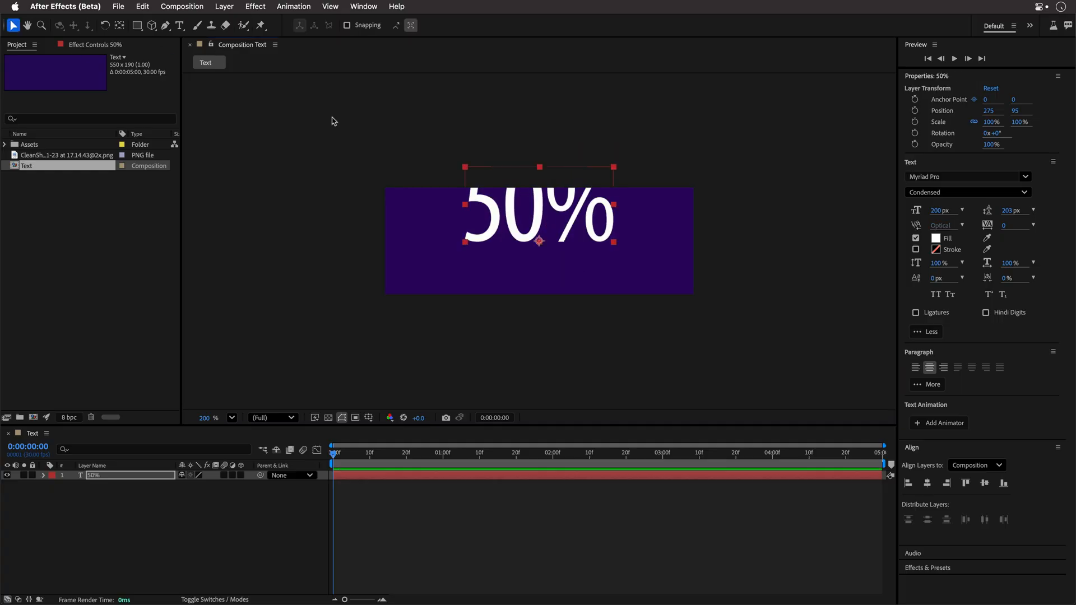
{"action": "left_click_drag", "start_coordinate": [540, 207], "coordinate": [541, 238]}
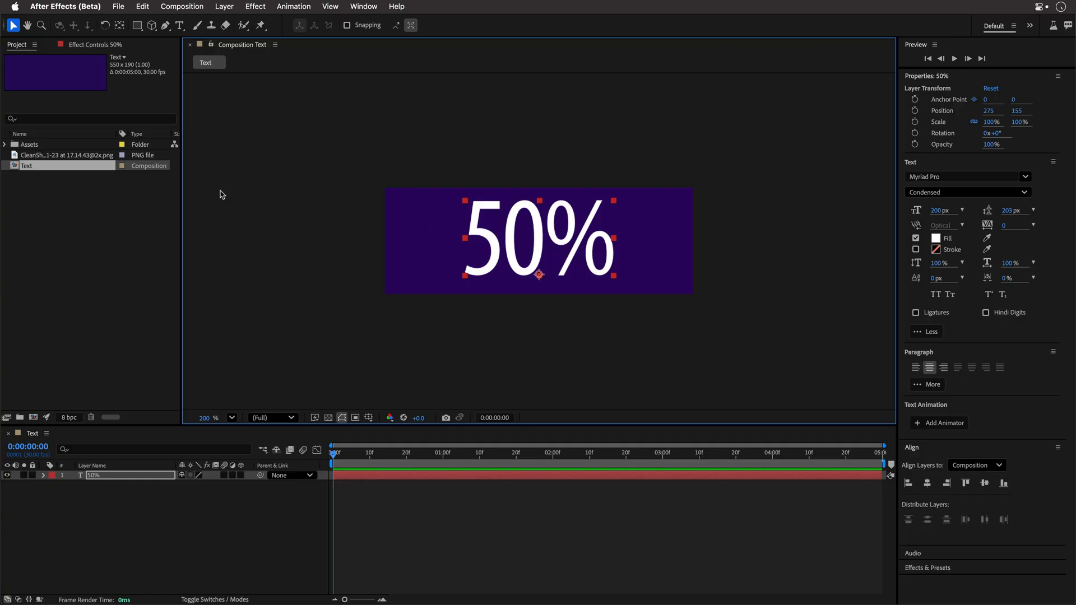
{"action": "left_click", "coordinate": [35, 156]}
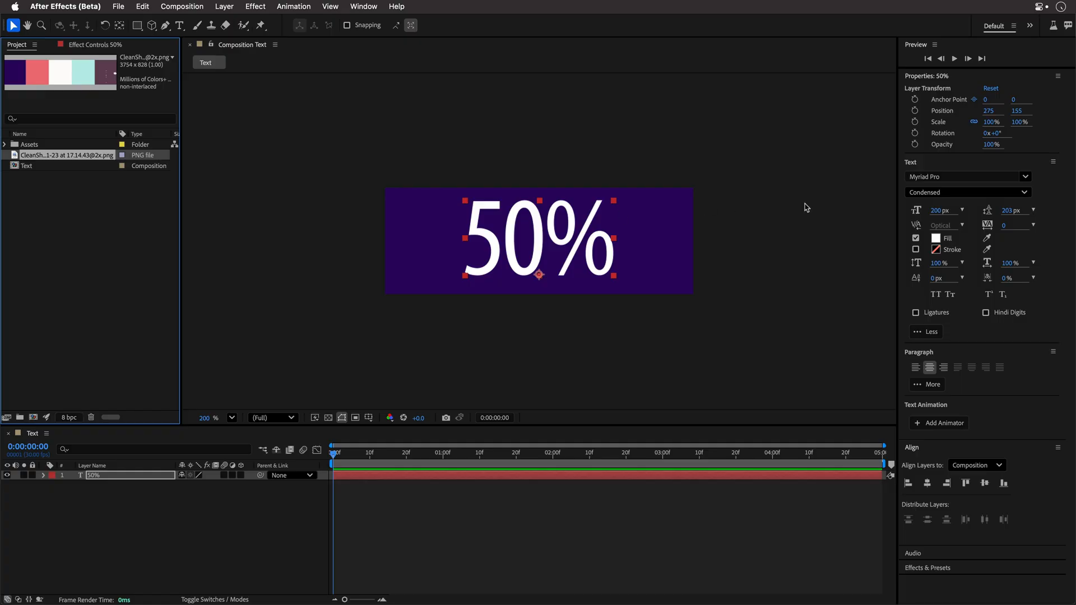
- Set the 50% text's font to Organetto-Variable Width Weight
{"action": "left_click", "coordinate": [953, 176]}
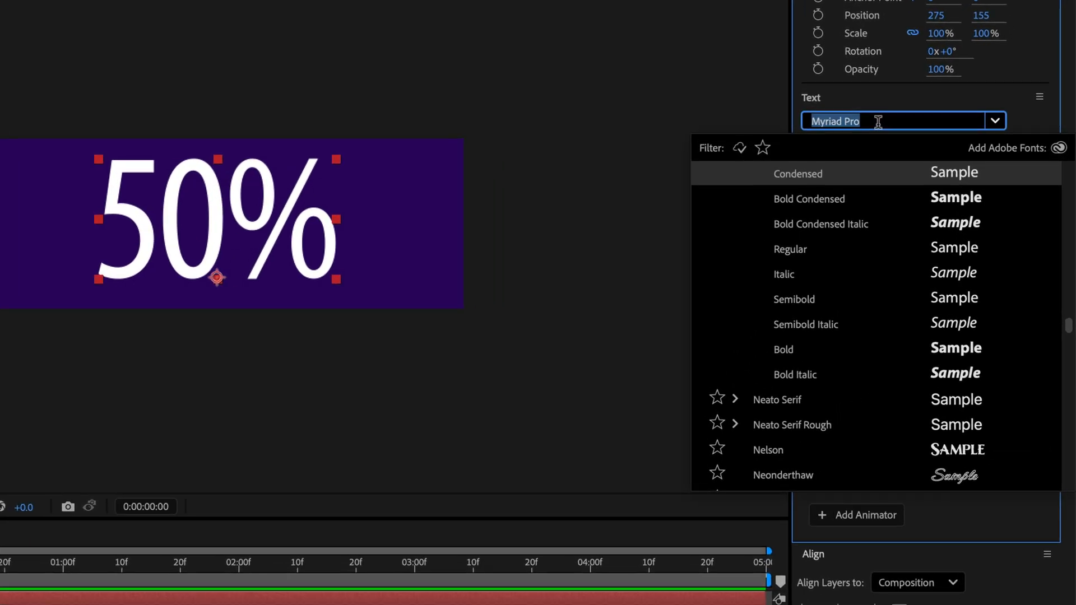
{"action": "type", "text": "vari"}
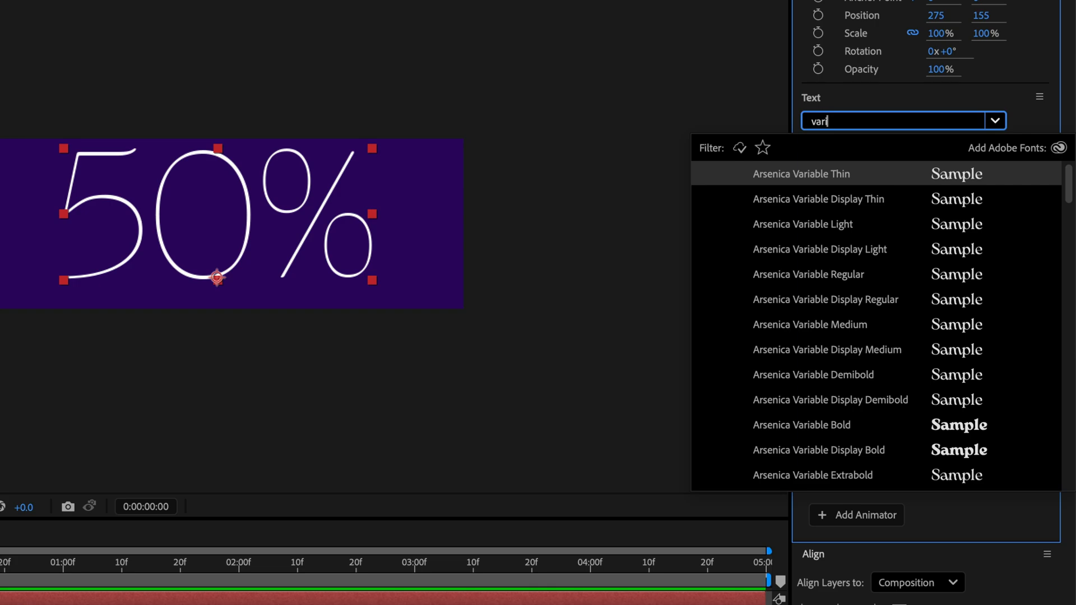
{"action": "scroll", "coordinate": [898, 225], "scroll_direction": "down", "scroll_amount": 2}
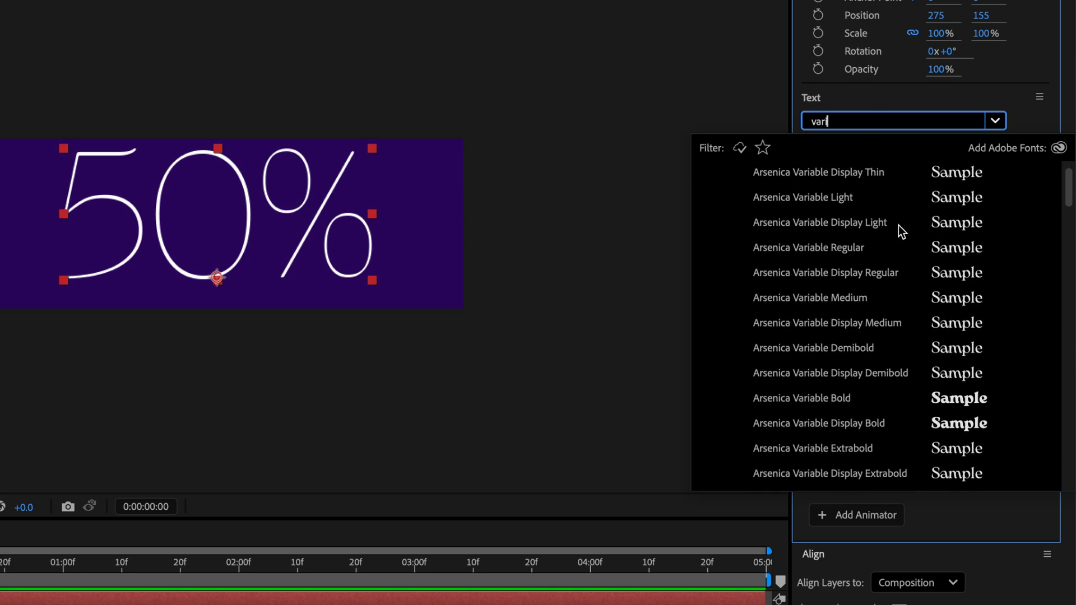
{"action": "scroll", "coordinate": [898, 226], "scroll_direction": "down", "scroll_amount": 2}
{"action": "scroll", "coordinate": [898, 226], "scroll_direction": "down", "scroll_amount": 2}
{"action": "scroll", "coordinate": [898, 225], "scroll_direction": "down", "scroll_amount": 3}
{"action": "scroll", "coordinate": [899, 225], "scroll_direction": "down", "scroll_amount": 3}
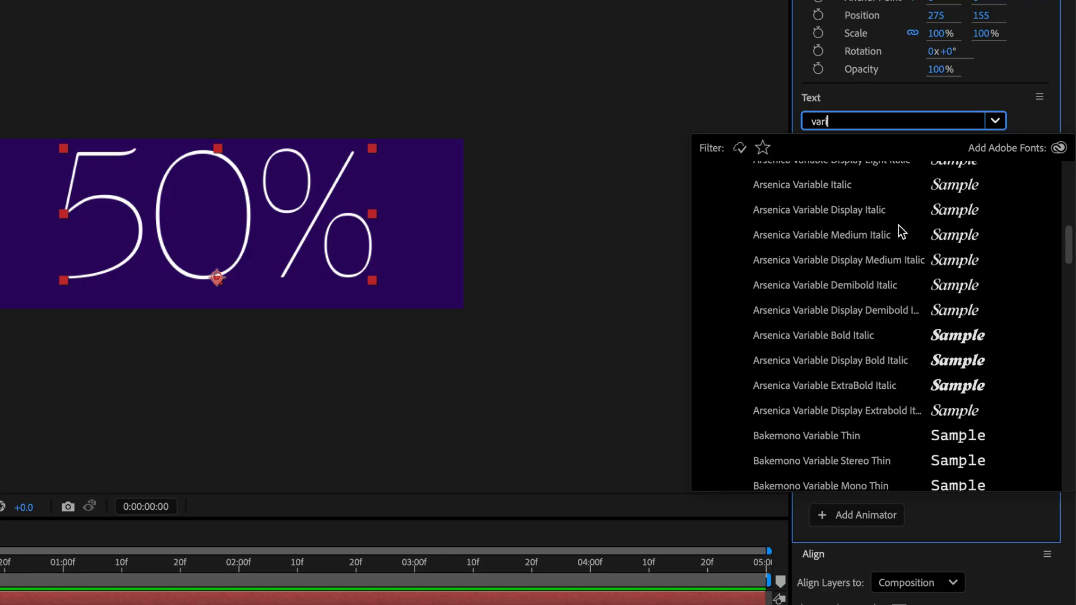
{"action": "scroll", "coordinate": [898, 225], "scroll_direction": "down", "scroll_amount": 1}
{"action": "scroll", "coordinate": [898, 226], "scroll_direction": "down", "scroll_amount": 3}
{"action": "scroll", "coordinate": [899, 225], "scroll_direction": "down", "scroll_amount": 3}
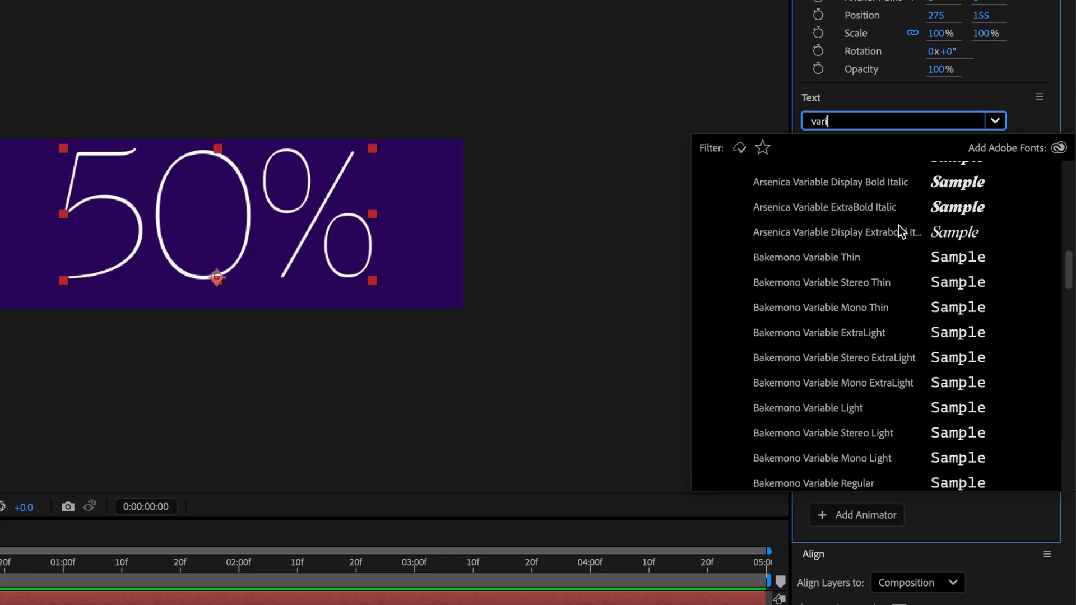
{"action": "scroll", "coordinate": [898, 226], "scroll_direction": "down", "scroll_amount": 3}
{"action": "scroll", "coordinate": [898, 226], "scroll_direction": "down", "scroll_amount": 1}
{"action": "scroll", "coordinate": [898, 226], "scroll_direction": "down", "scroll_amount": 3}
{"action": "scroll", "coordinate": [898, 226], "scroll_direction": "down", "scroll_amount": 3}
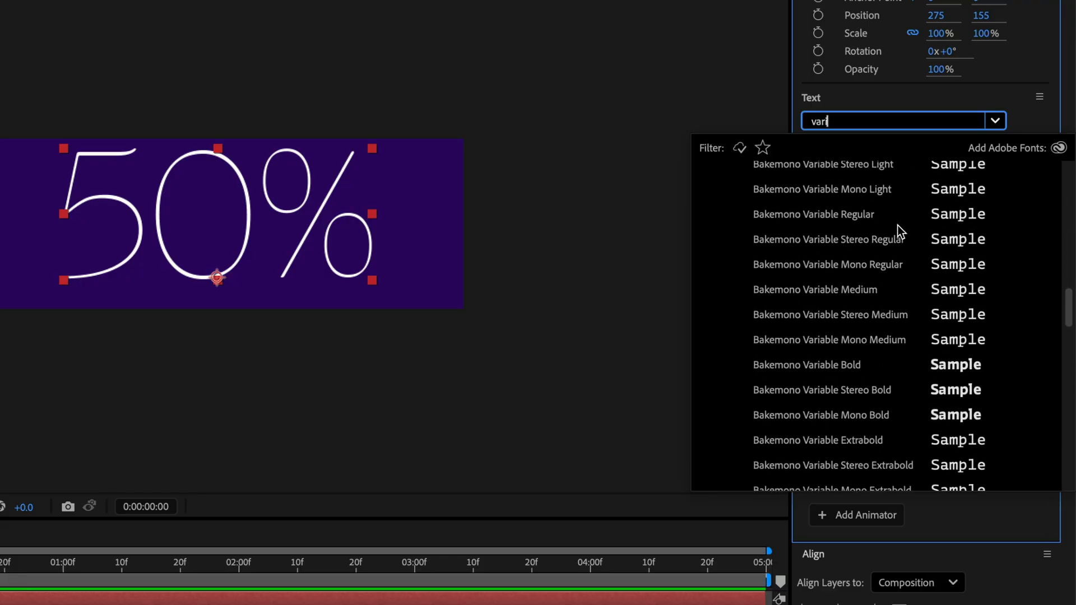
{"action": "scroll", "coordinate": [898, 226], "scroll_direction": "down", "scroll_amount": 2}
{"action": "scroll", "coordinate": [898, 225], "scroll_direction": "down", "scroll_amount": 3}
{"action": "scroll", "coordinate": [897, 226], "scroll_direction": "down", "scroll_amount": 3}
{"action": "scroll", "coordinate": [897, 226], "scroll_direction": "down", "scroll_amount": 2}
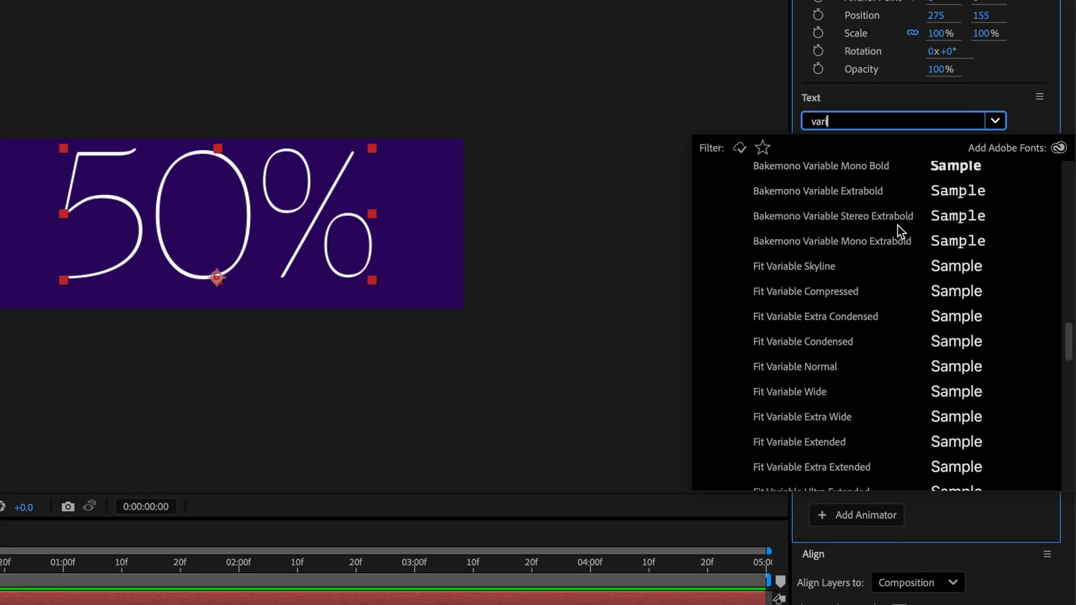
{"action": "scroll", "coordinate": [897, 226], "scroll_direction": "down", "scroll_amount": 3}
{"action": "scroll", "coordinate": [896, 225], "scroll_direction": "down", "scroll_amount": 2}
{"action": "scroll", "coordinate": [896, 226], "scroll_direction": "down", "scroll_amount": 2}
{"action": "scroll", "coordinate": [897, 225], "scroll_direction": "down", "scroll_amount": 3}
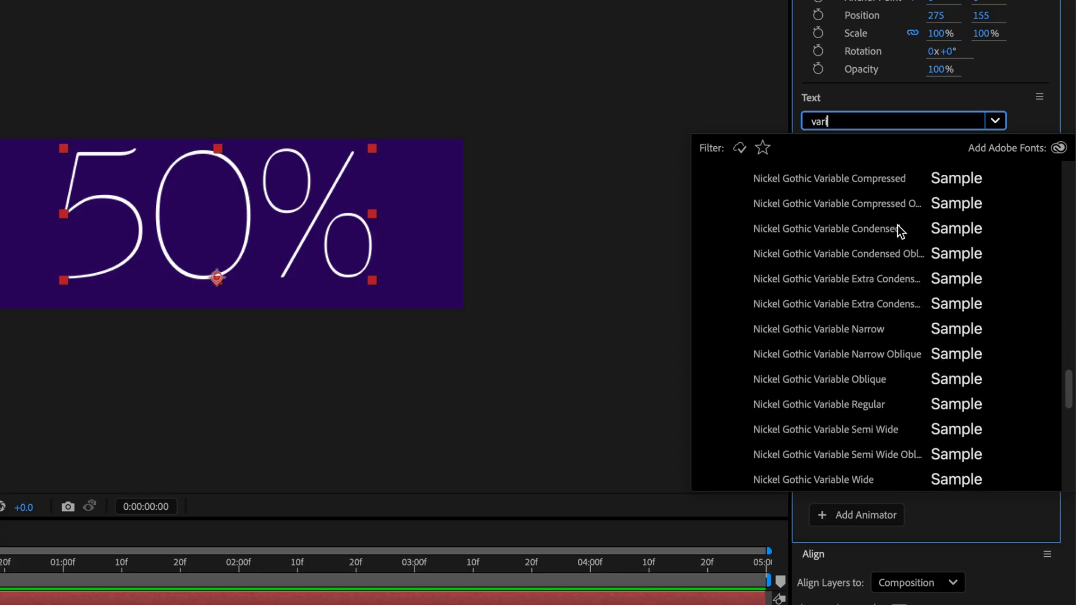
{"action": "scroll", "coordinate": [897, 226], "scroll_direction": "down", "scroll_amount": 2}
{"action": "scroll", "coordinate": [897, 226], "scroll_direction": "down", "scroll_amount": 2}
{"action": "scroll", "coordinate": [897, 225], "scroll_direction": "down", "scroll_amount": 1}
{"action": "scroll", "coordinate": [897, 226], "scroll_direction": "down", "scroll_amount": 1}
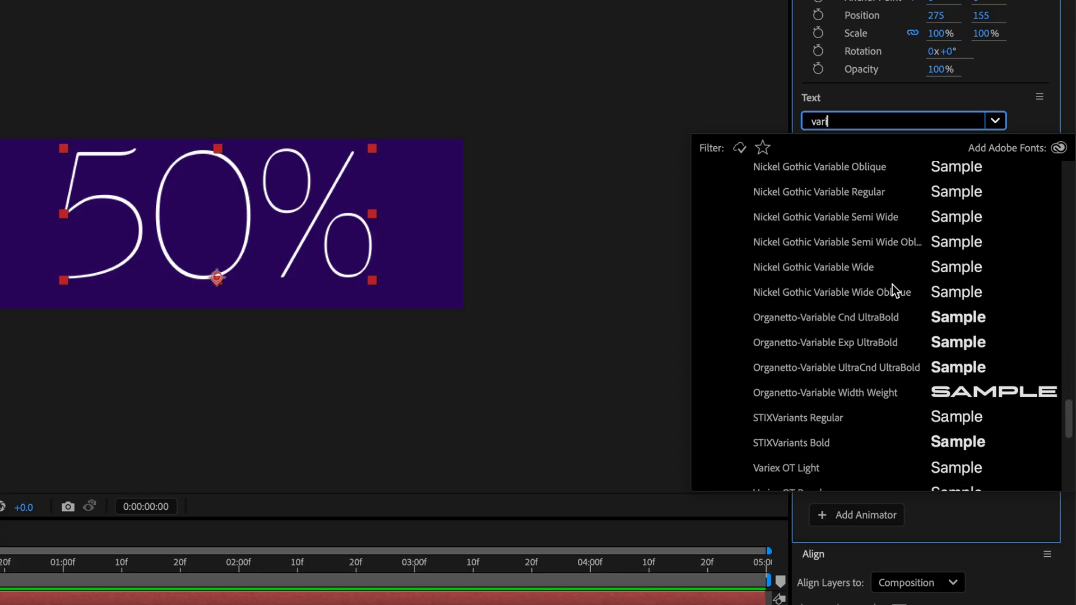
{"action": "left_click", "coordinate": [855, 391]}
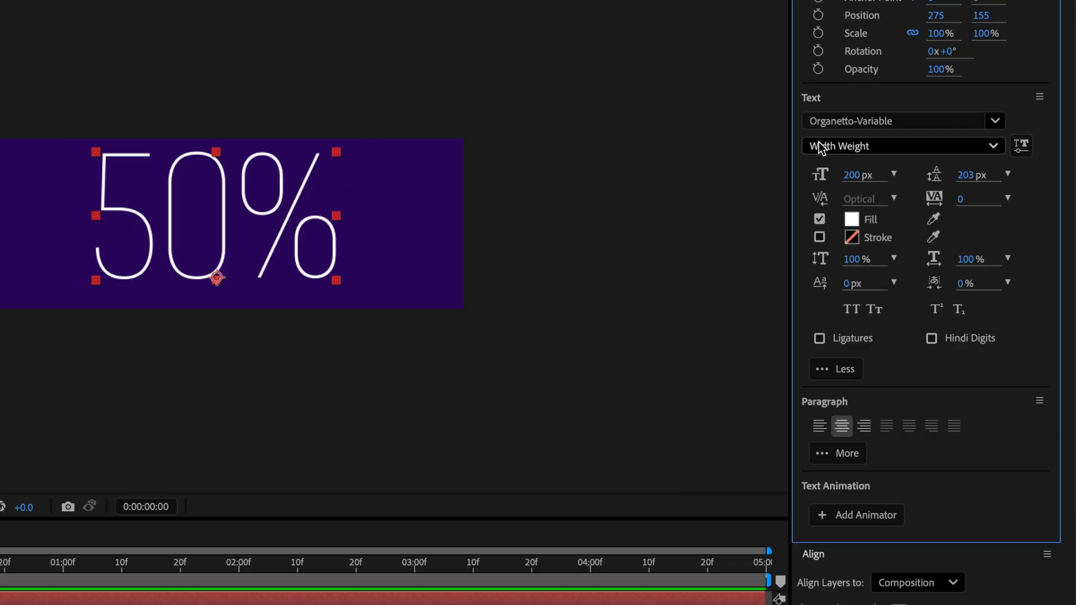
- Choose Cnd UltraBold, then scrub the variable axes to width 56 and weight 54
{"action": "left_click", "coordinate": [890, 145]}
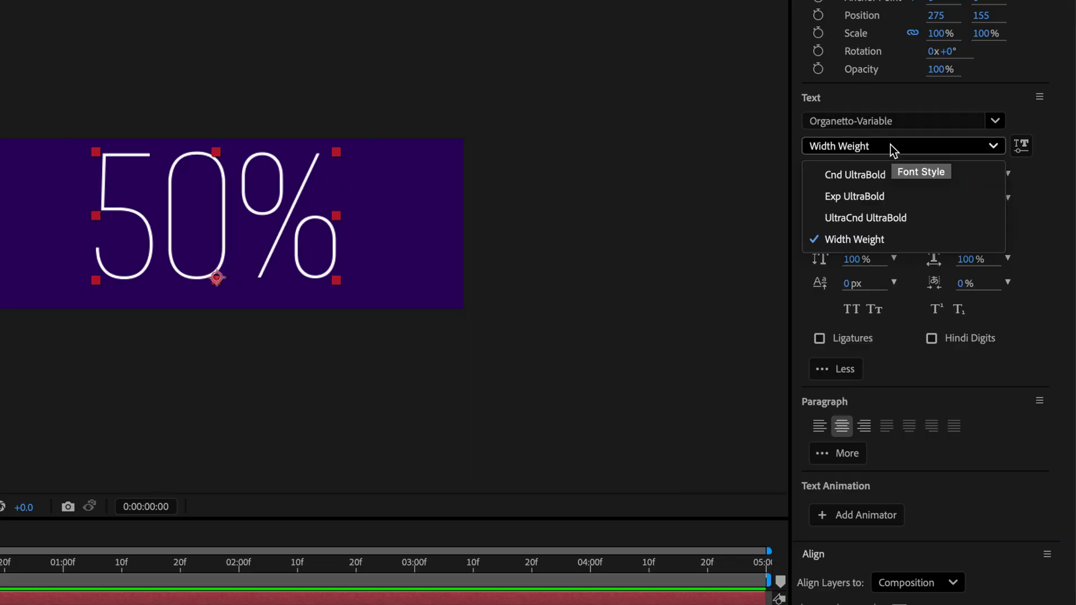
{"action": "left_click", "coordinate": [854, 175]}
{"action": "left_click", "coordinate": [1020, 146]}
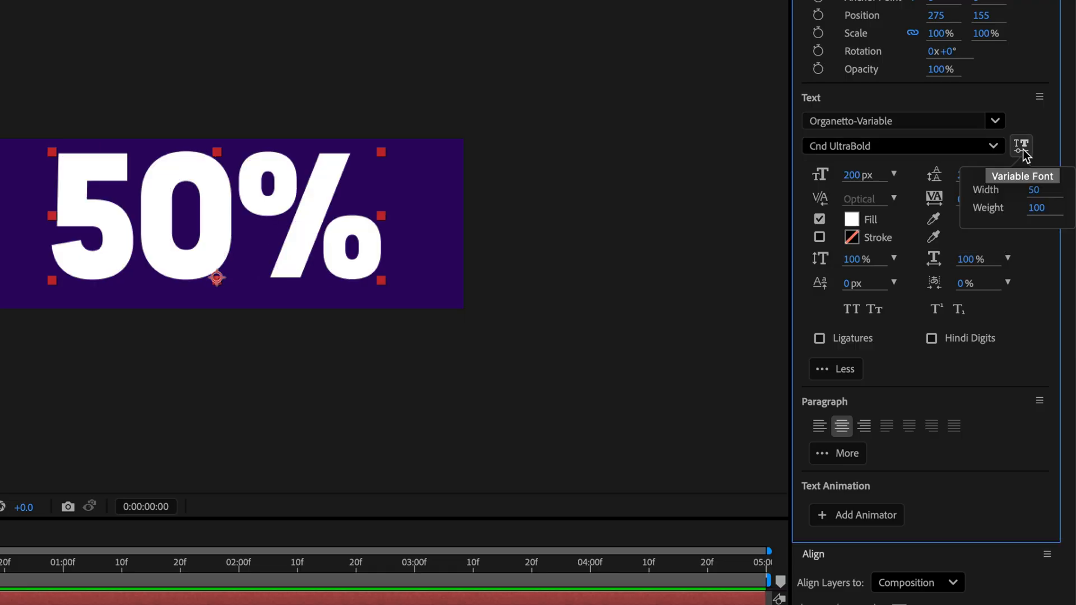
{"action": "mouse_move", "coordinate": [1033, 191]}
{"action": "left_mouse_down"}
{"action": "mouse_move", "coordinate": [1047, 190]}
{"action": "mouse_move", "coordinate": [1016, 211]}
{"action": "left_mouse_up"}
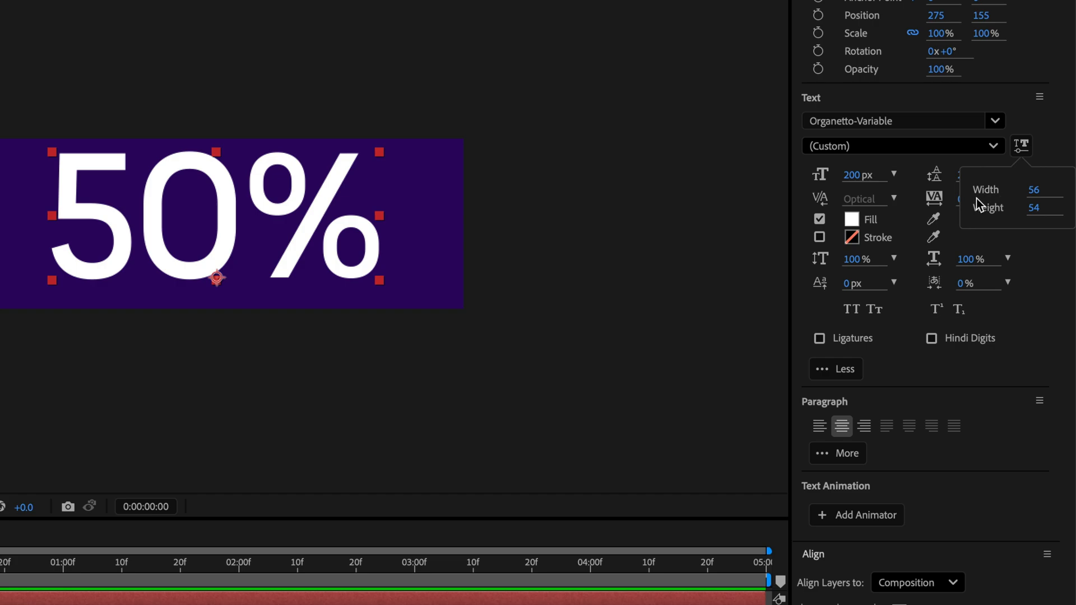
{"action": "left_click", "coordinate": [885, 123]}
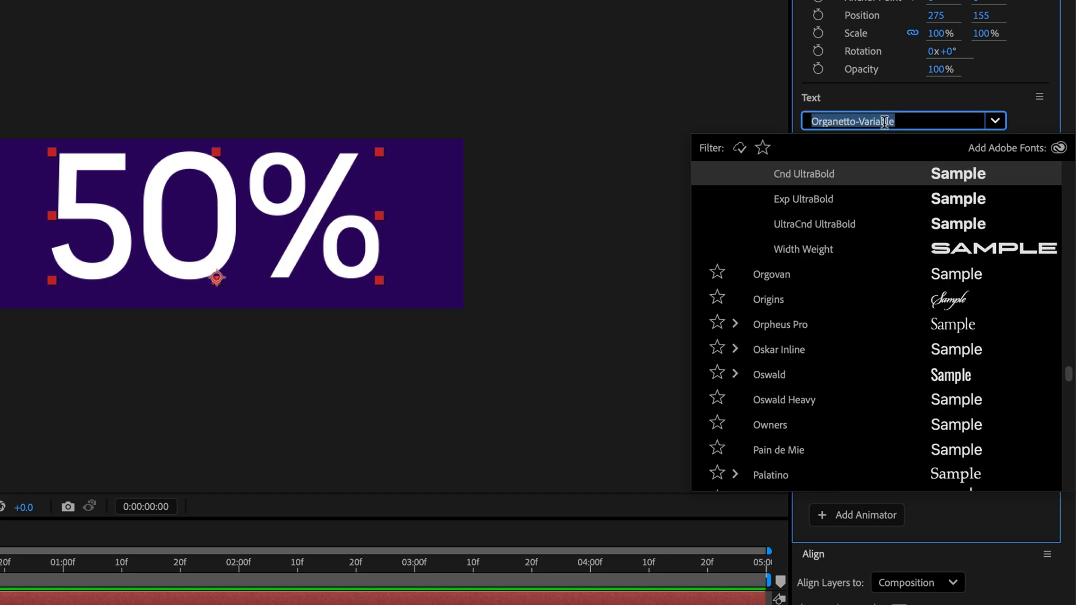
{"action": "type", "text": "nickel"}
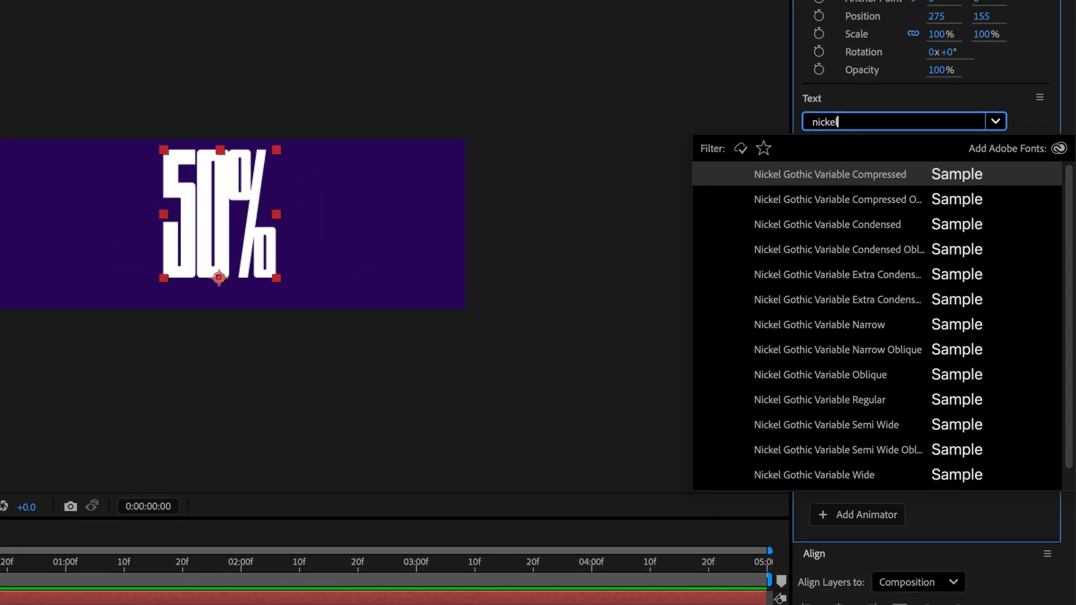
- Apply Nickel Gothic Variable, centre the text vertically, and set the Width axis to 100
{"action": "key", "text": "Return"}
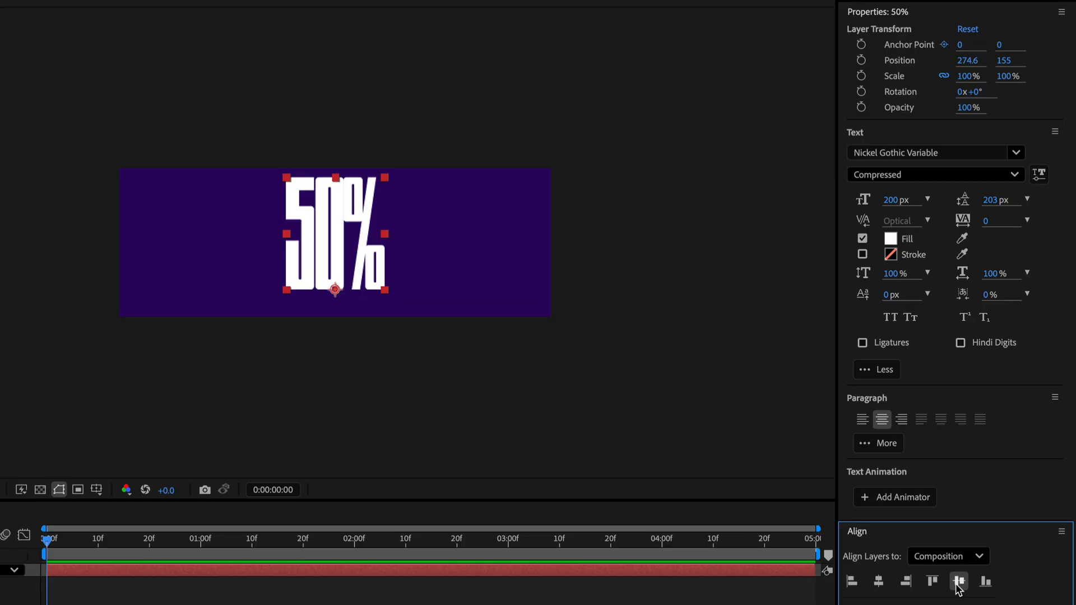
{"action": "left_click", "coordinate": [958, 581]}
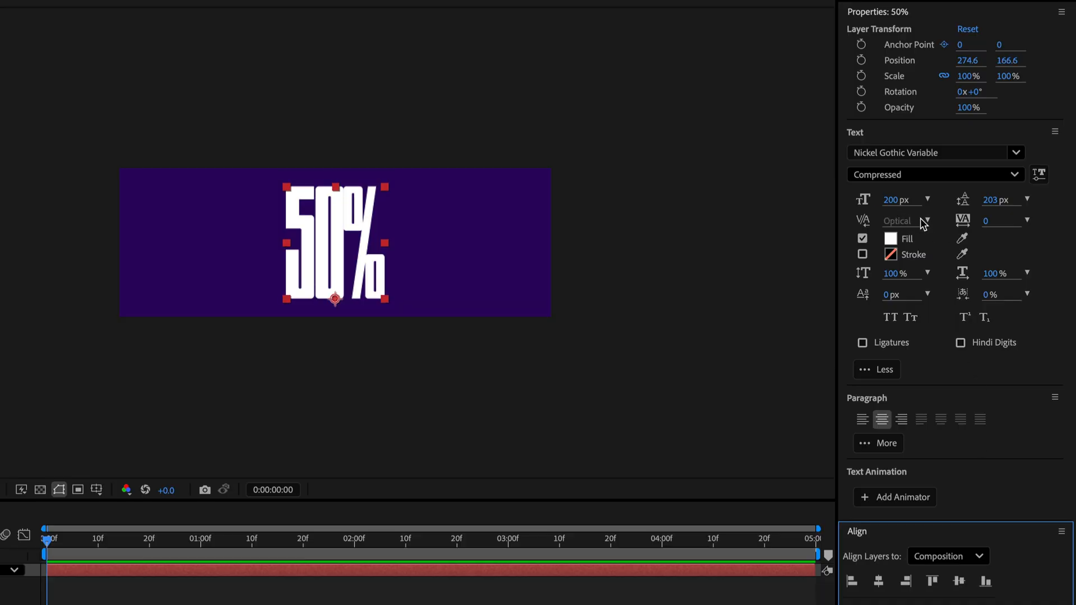
{"action": "left_click", "coordinate": [1040, 177]}
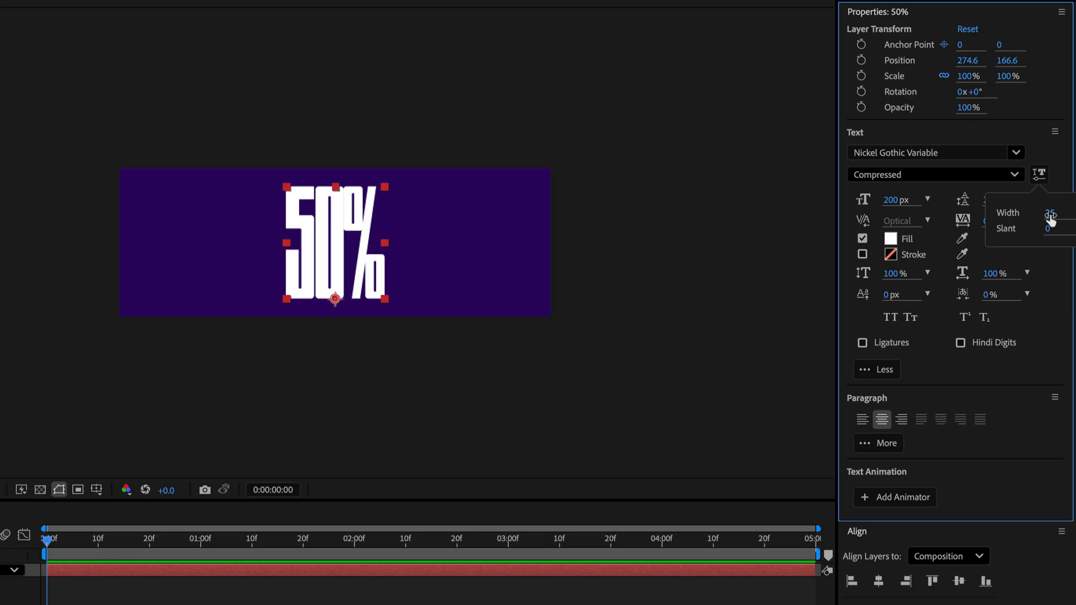
{"action": "left_click_drag", "start_coordinate": [1050, 212], "coordinate": [1067, 215]}
{"action": "left_click", "coordinate": [1050, 213]}
{"action": "type", "text": "10"}
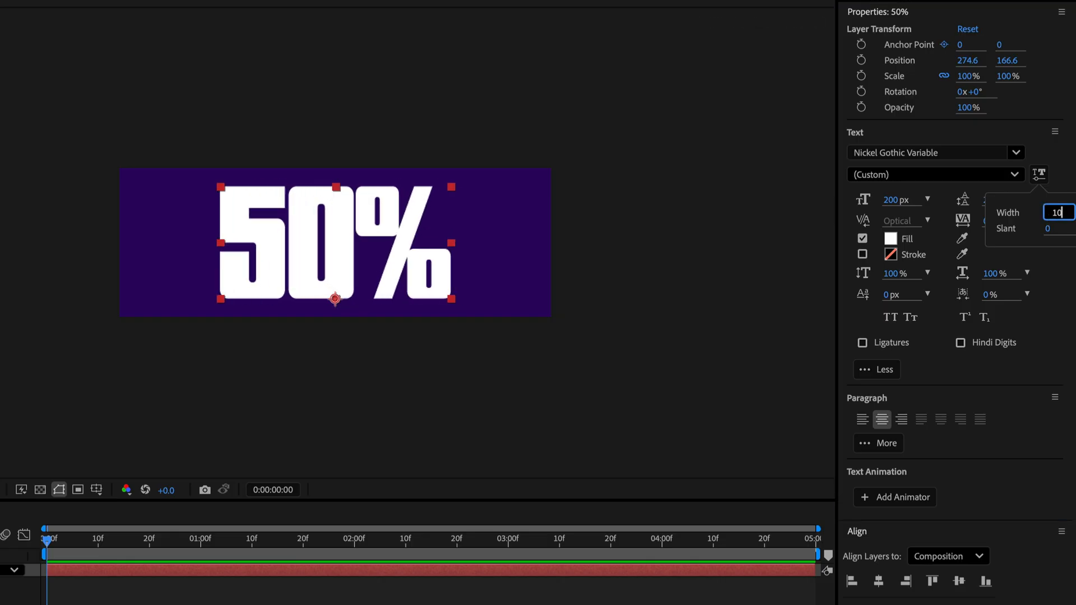
{"action": "type", "text": "0"}
{"action": "key", "text": "Tab"}
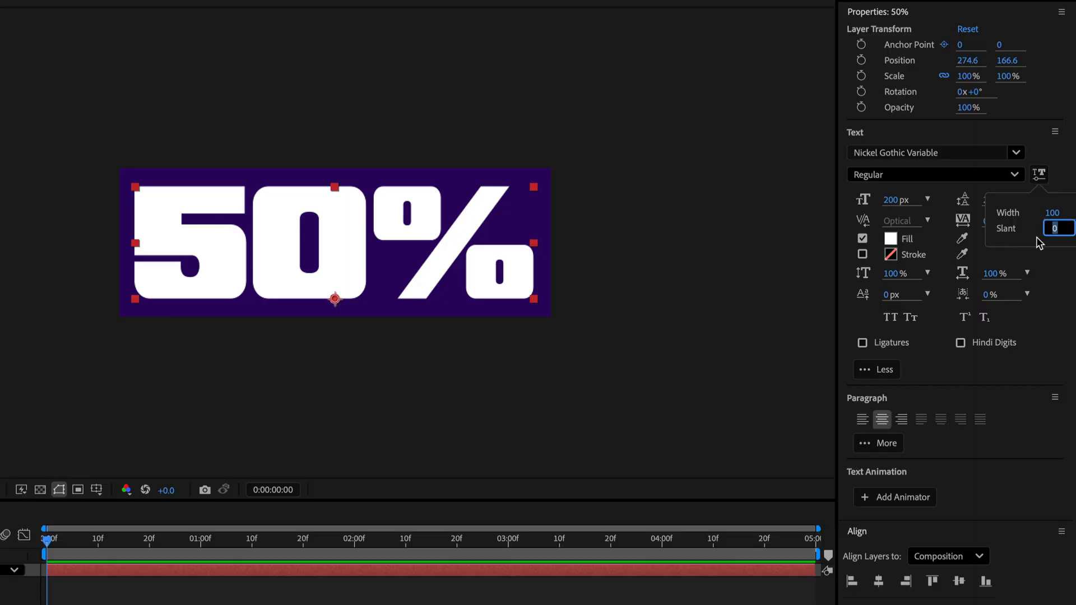
- Try an italic slant, then set the Slant axis back to 0
{"action": "left_click", "coordinate": [1017, 228]}
{"action": "left_click_drag", "start_coordinate": [1050, 230], "coordinate": [1074, 228]}
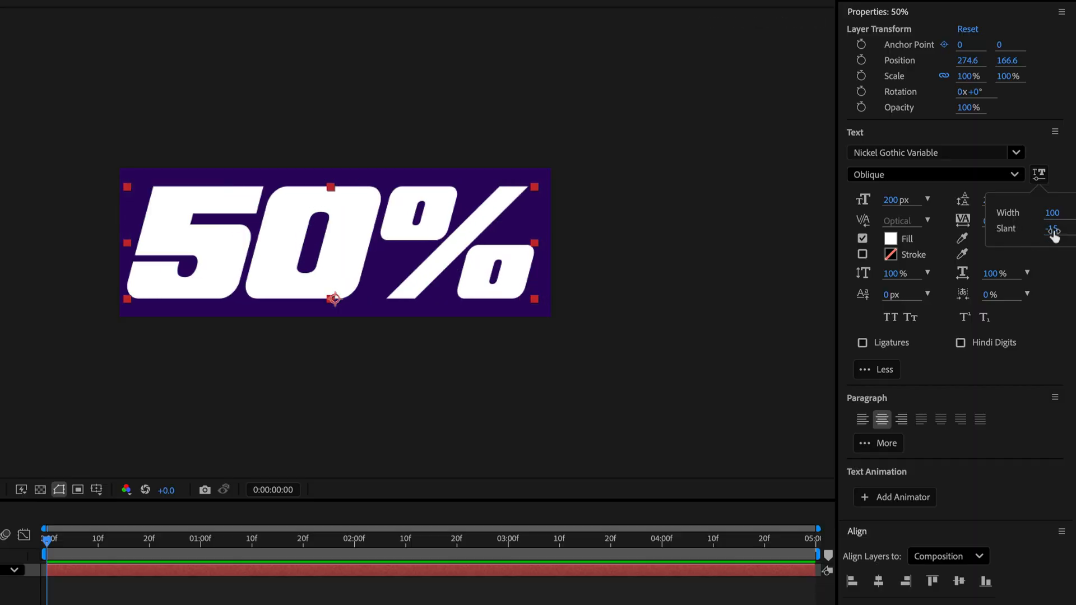
{"action": "left_click", "coordinate": [1052, 229]}
{"action": "type", "text": "0"}
{"action": "key", "text": "Return"}
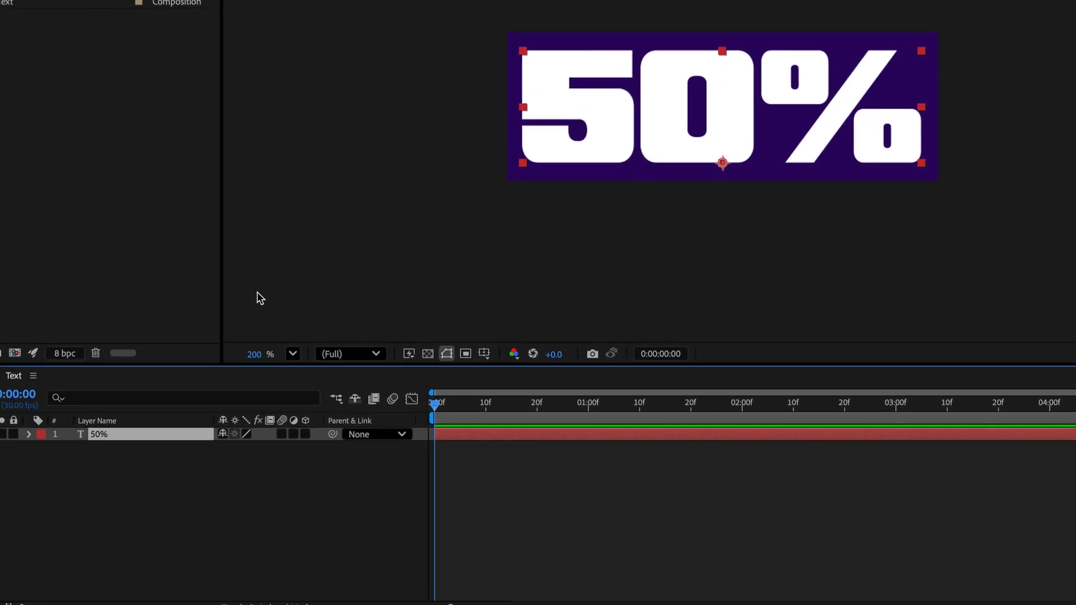
- Add Animator 1 with Variable Font Axes > Width to the 50% text layer
{"action": "key", "text": "shift+Left"}
{"action": "key", "text": "shift+Left"}
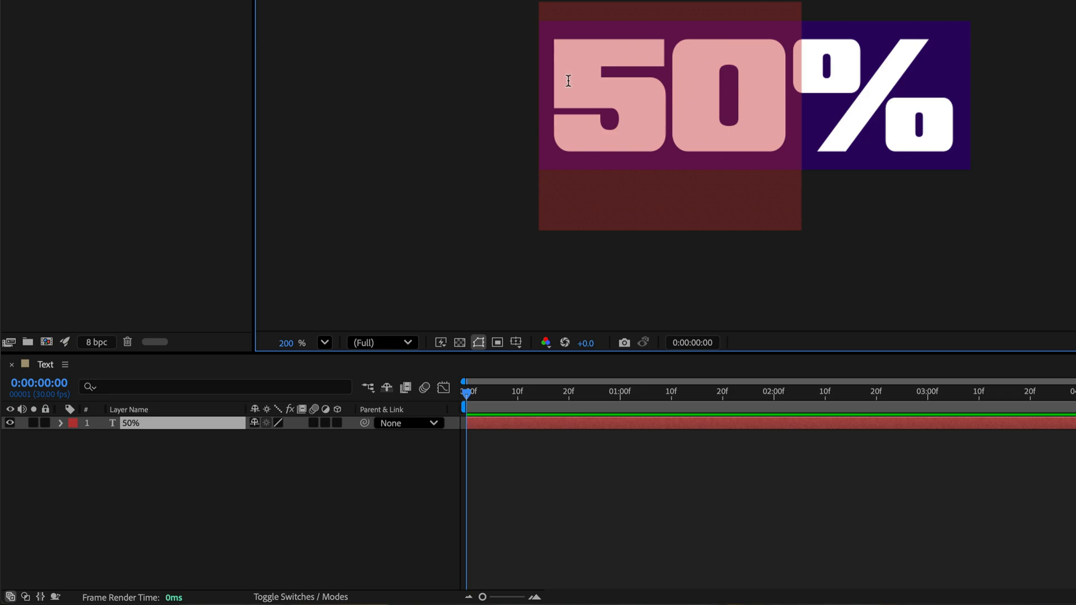
{"action": "left_click", "coordinate": [60, 423]}
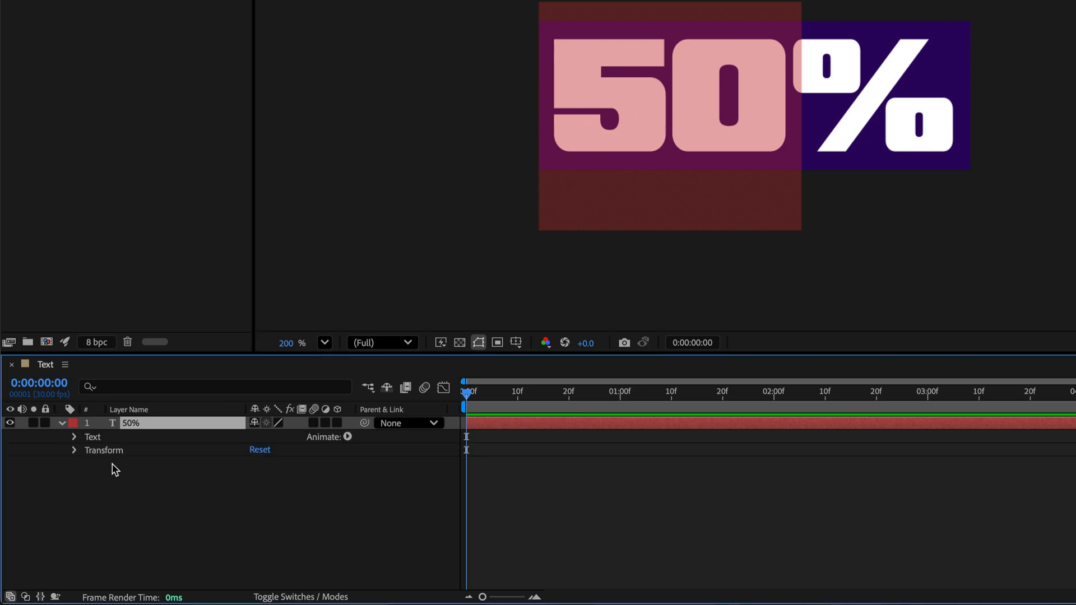
{"action": "left_click", "coordinate": [347, 436]}
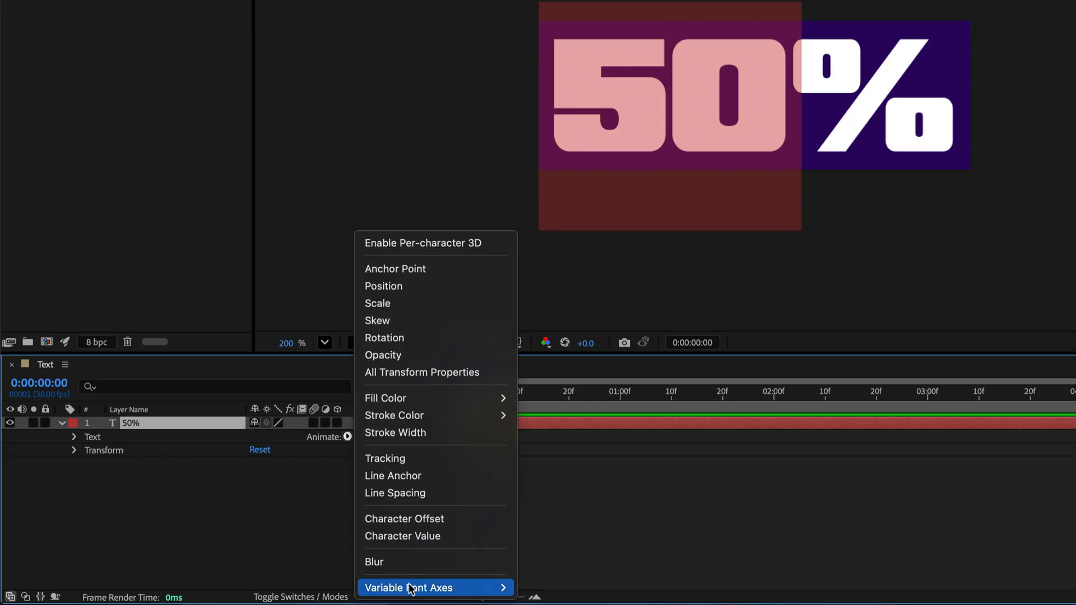
{"action": "mouse_move", "coordinate": [409, 588]}
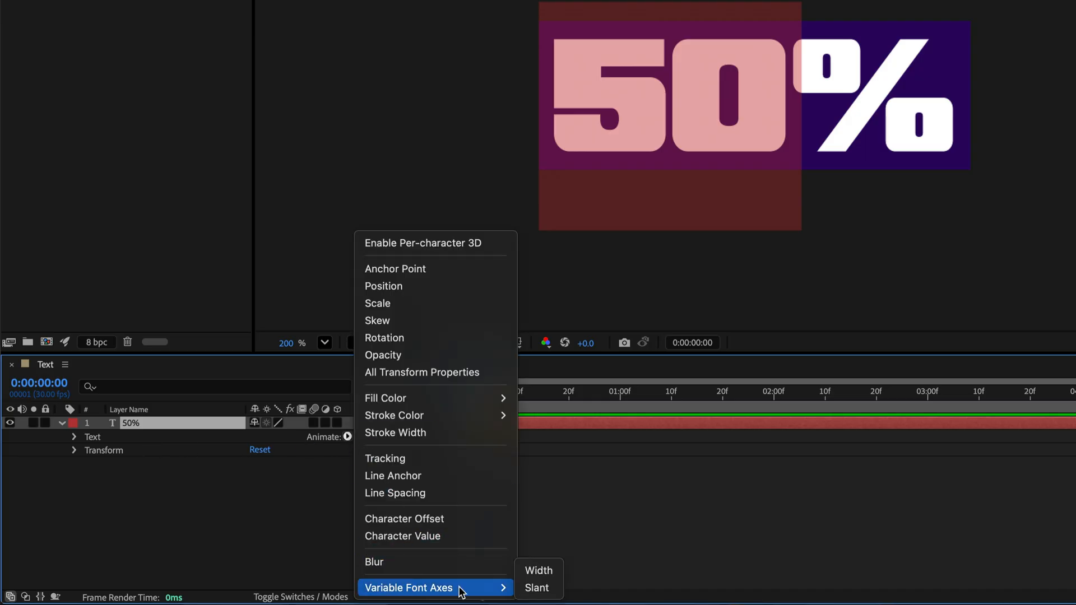
{"action": "left_click", "coordinate": [539, 570]}
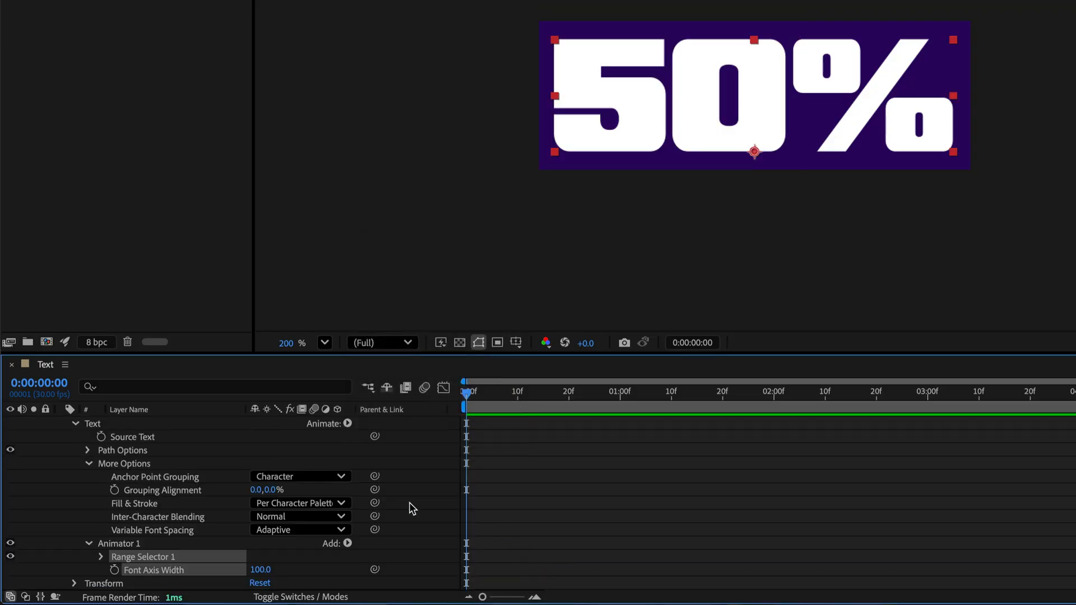
- Keyframe Font Axis Width at 25 on frame zero and 100 at one second
{"action": "left_click", "coordinate": [91, 464]}
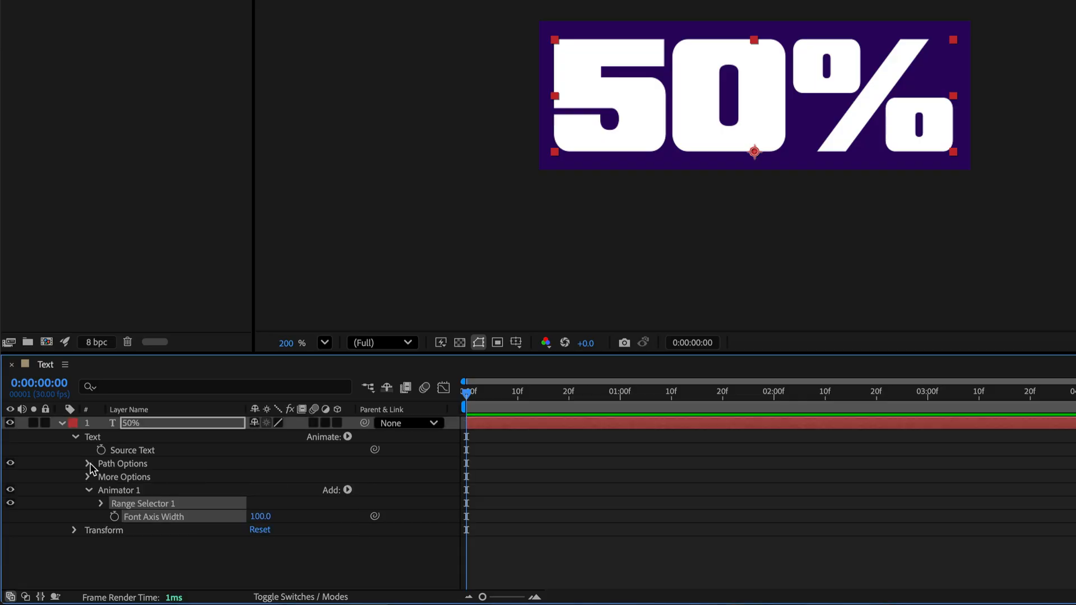
{"action": "left_click", "coordinate": [102, 503]}
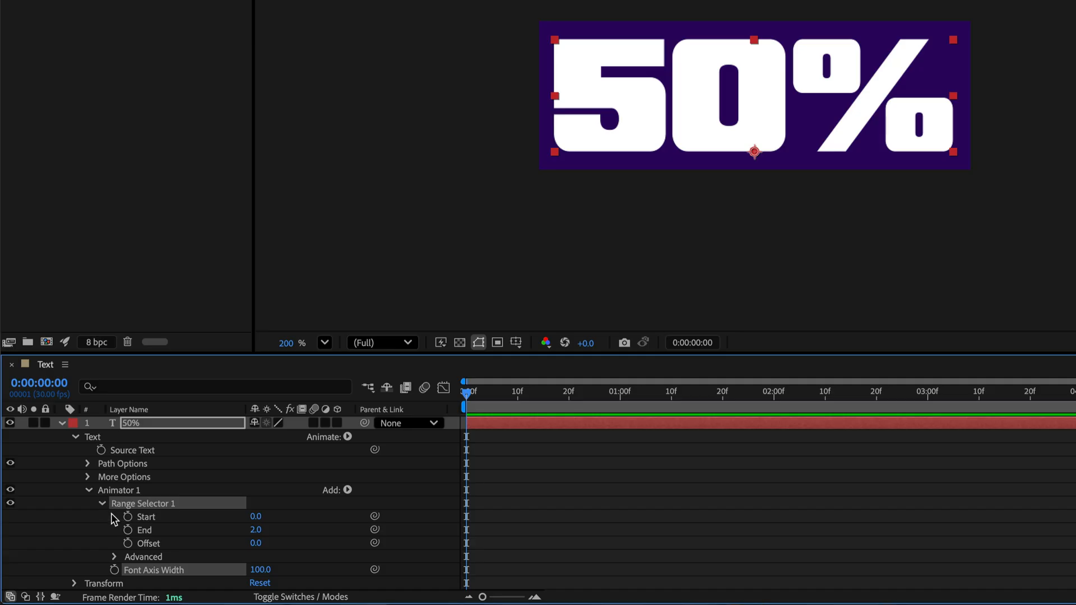
{"action": "left_click", "coordinate": [261, 570]}
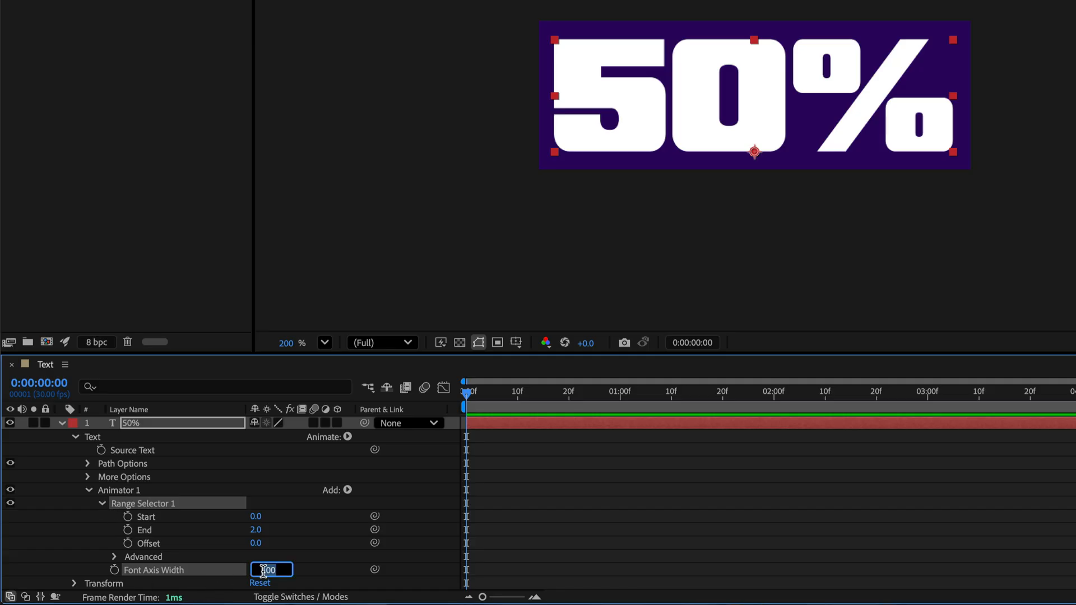
{"action": "type", "text": "25"}
{"action": "key", "text": "Return"}
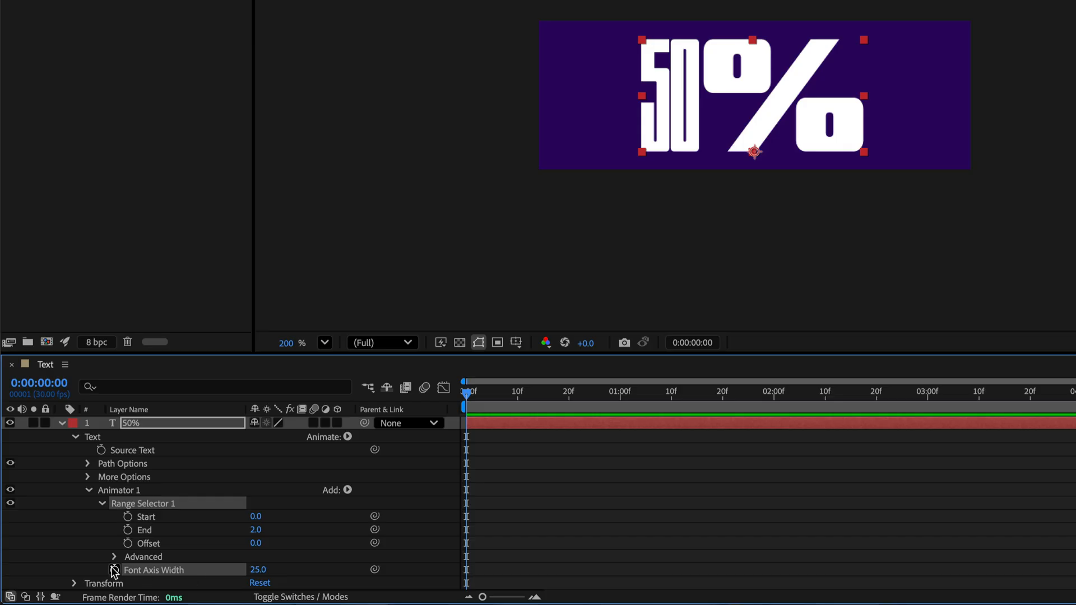
{"action": "left_click", "coordinate": [115, 570]}
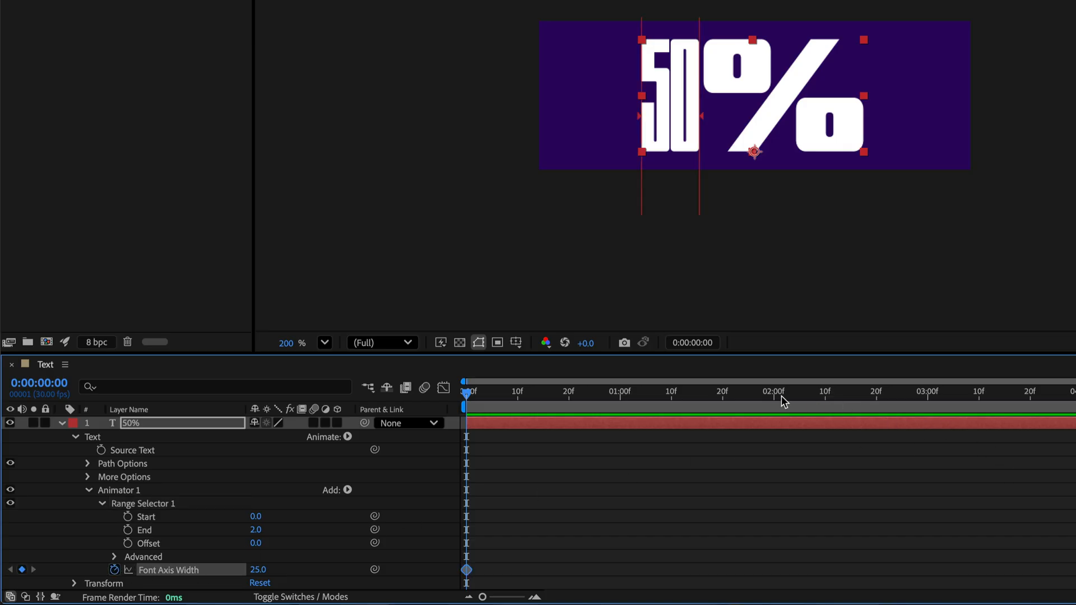
{"action": "left_click", "coordinate": [623, 392]}
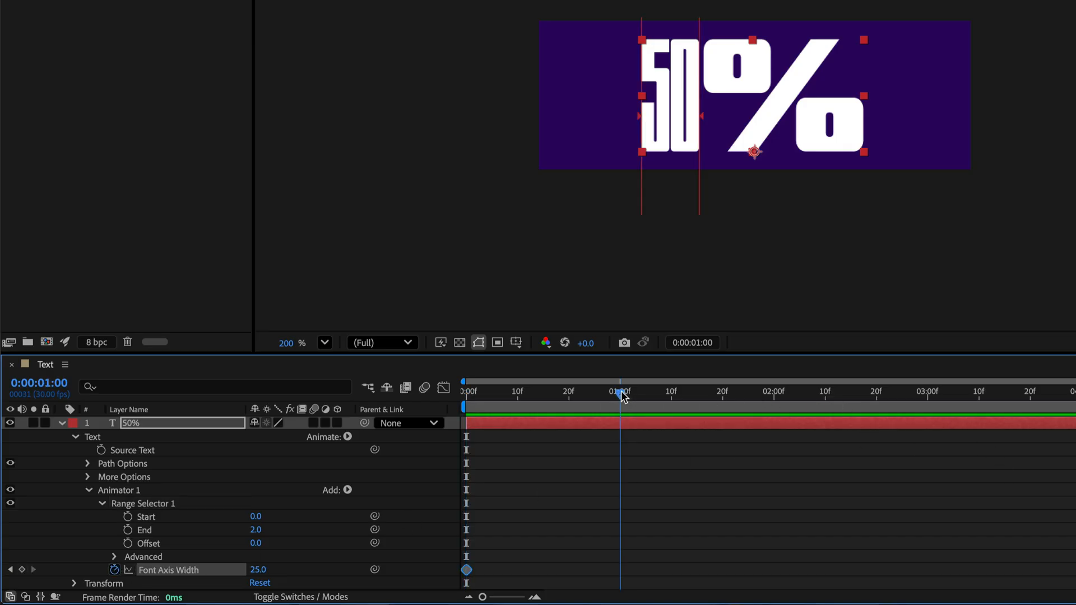
{"action": "left_click", "coordinate": [258, 570]}
{"action": "type", "text": "100"}
{"action": "key", "text": "Return"}
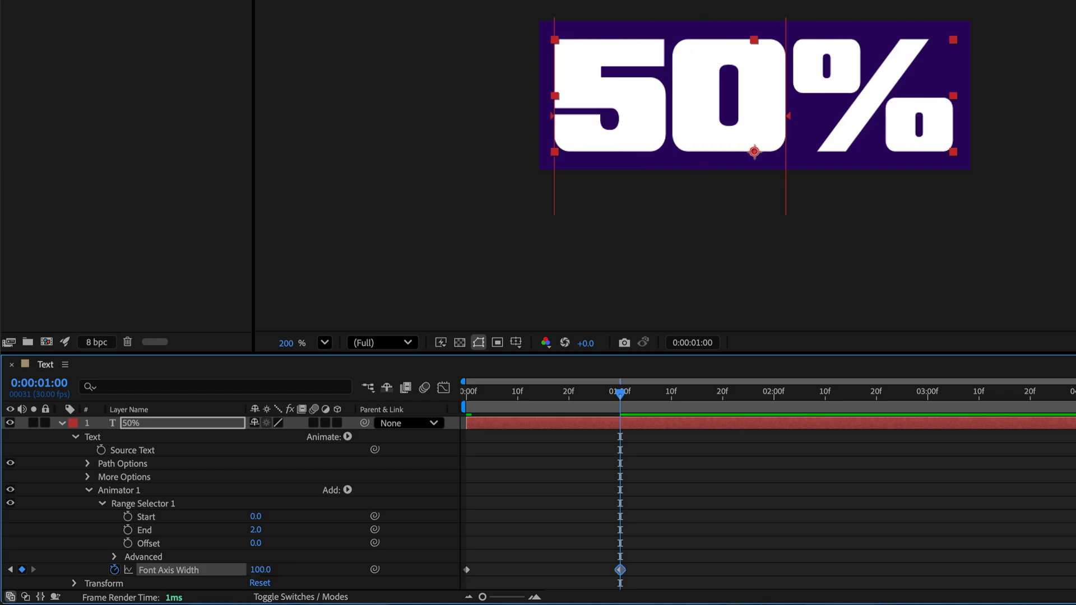
- Copy the width-25 keyframe to two seconds and ease all three keyframes with F9
{"action": "left_click", "coordinate": [466, 570]}
{"action": "left_click", "coordinate": [769, 394]}
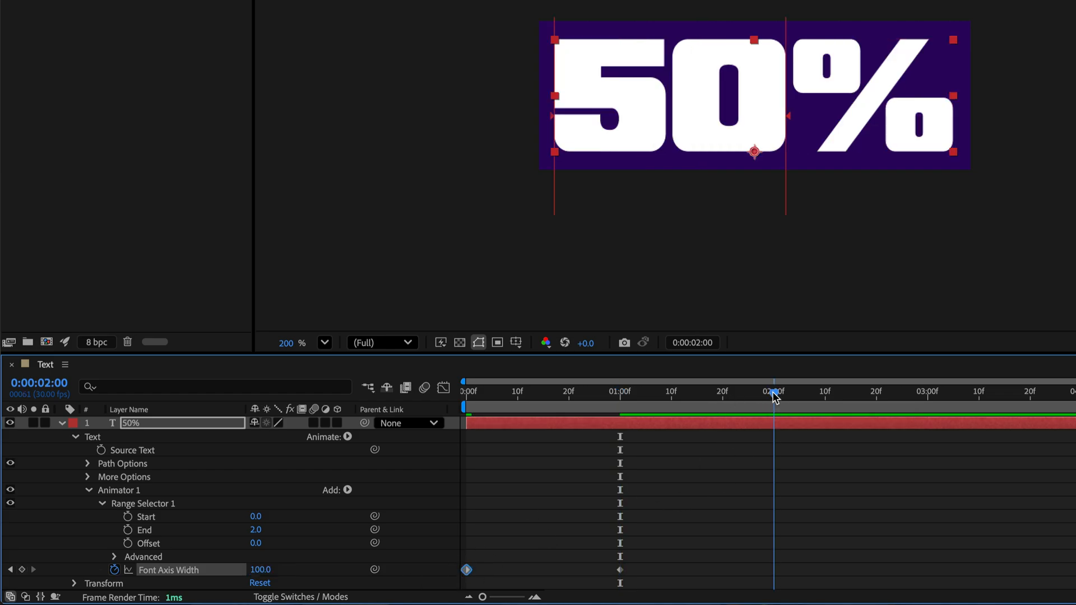
{"action": "key", "text": "ctrl+c"}
{"action": "key", "text": "ctrl+v"}
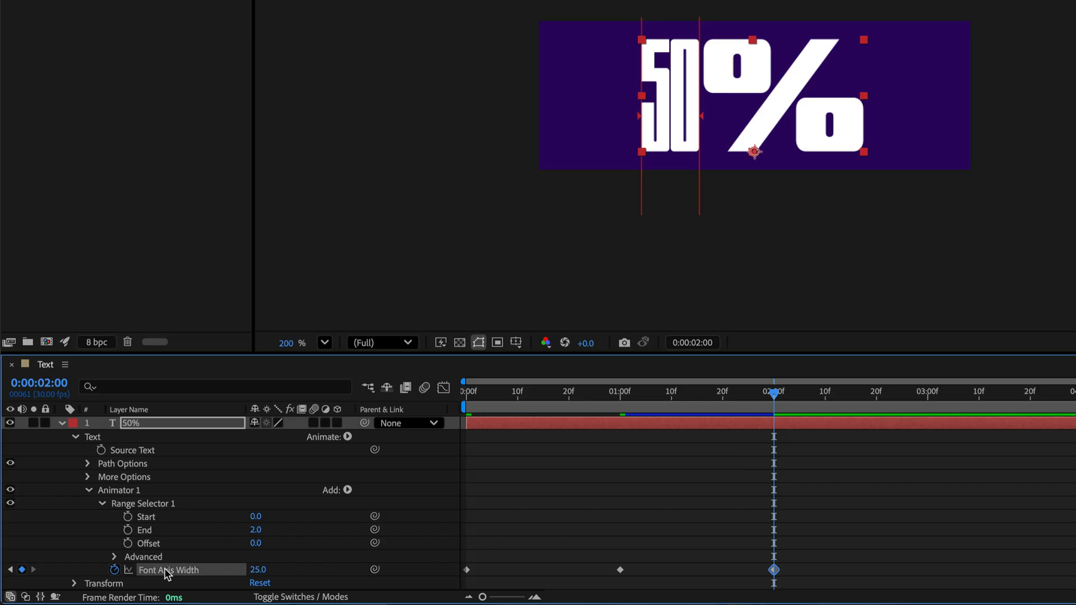
{"action": "left_click", "coordinate": [159, 569]}
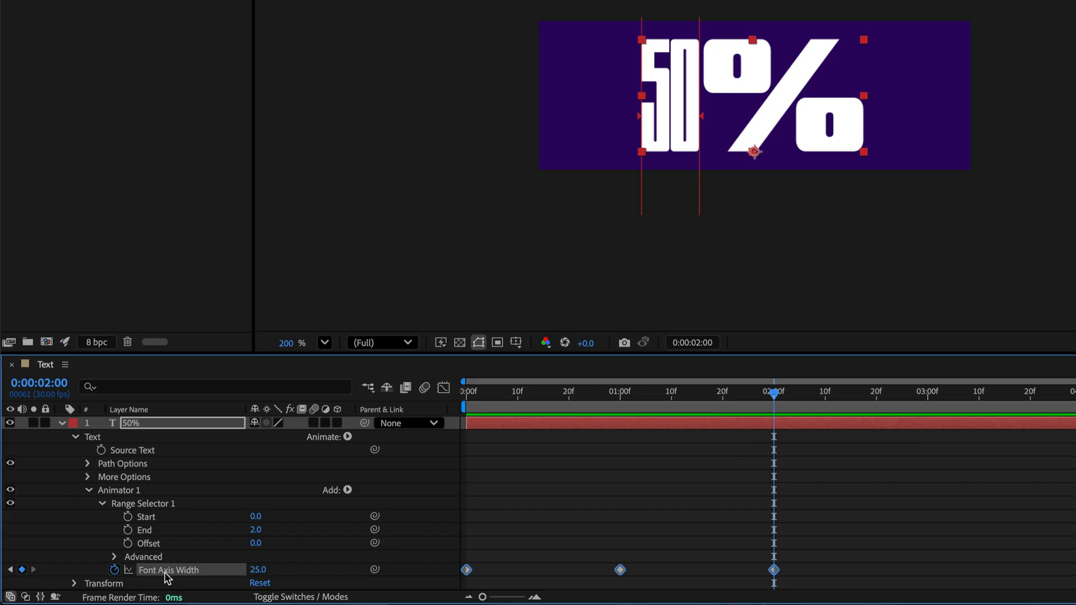
{"action": "key", "text": "F9"}
- Preview the width animation from the start and park the time on the two-second keyframe
{"action": "left_click", "coordinate": [469, 405]}
{"action": "key", "text": "space"}
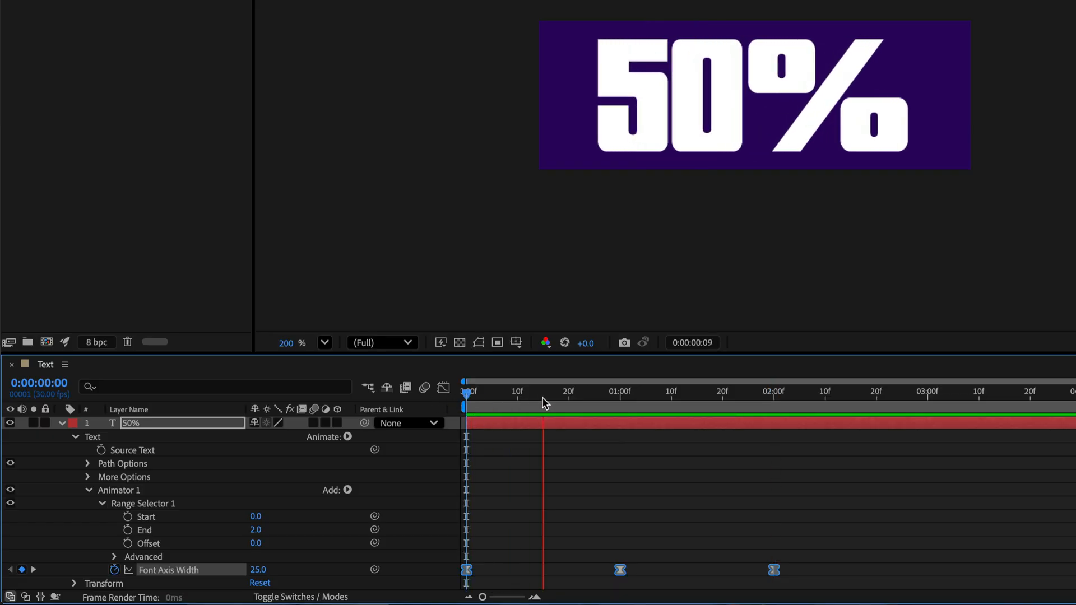
{"action": "left_click", "coordinate": [779, 402]}
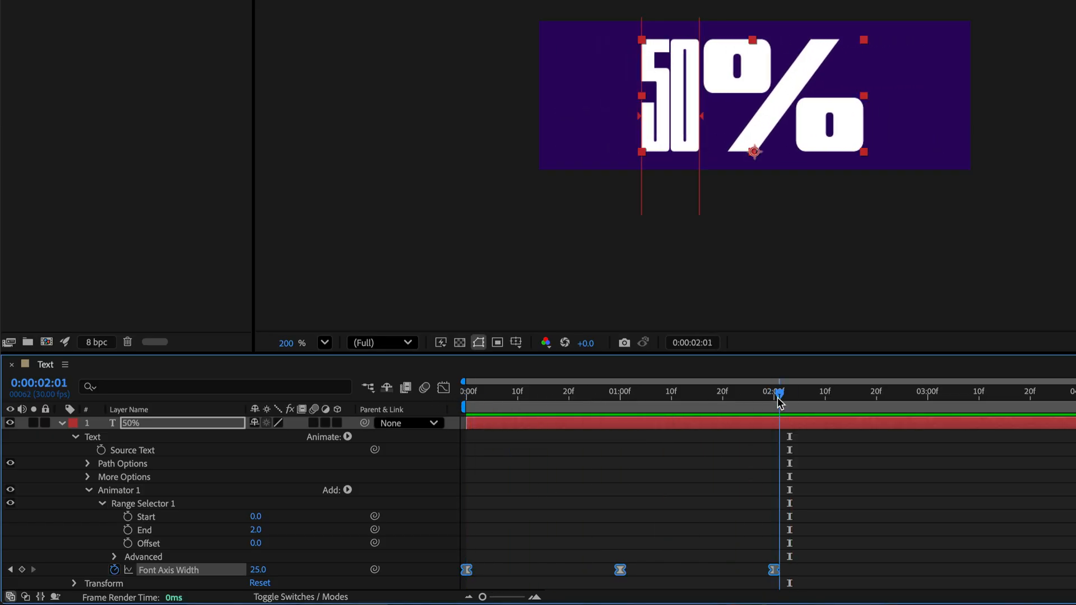
{"action": "left_click_drag", "start_coordinate": [780, 402], "coordinate": [775, 402]}
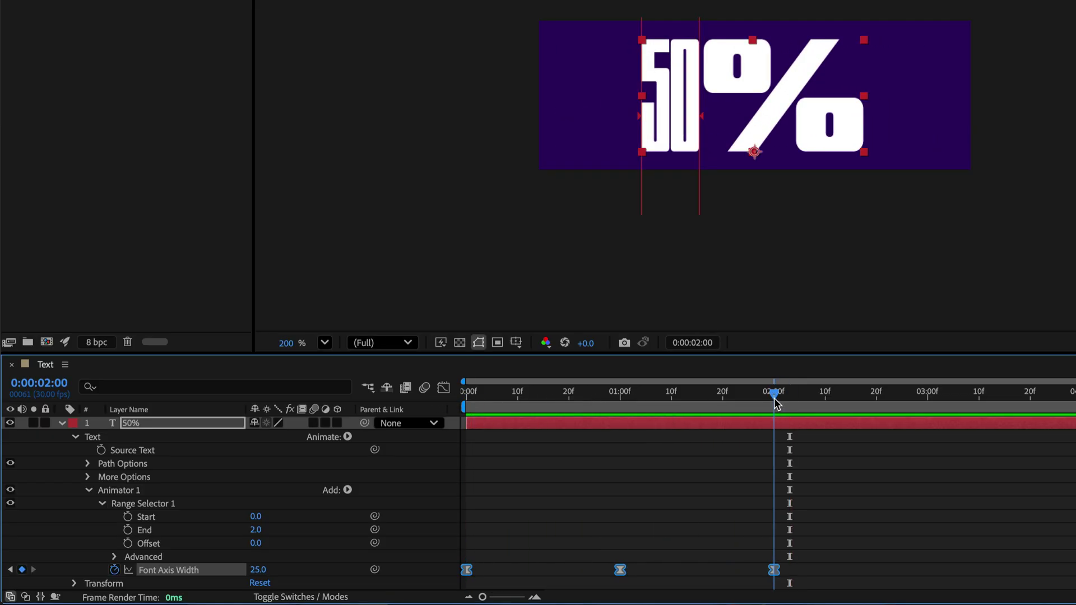
- Add an RGB Fill Color property to Animator 1
{"action": "left_click", "coordinate": [102, 504]}
{"action": "left_click", "coordinate": [347, 490]}
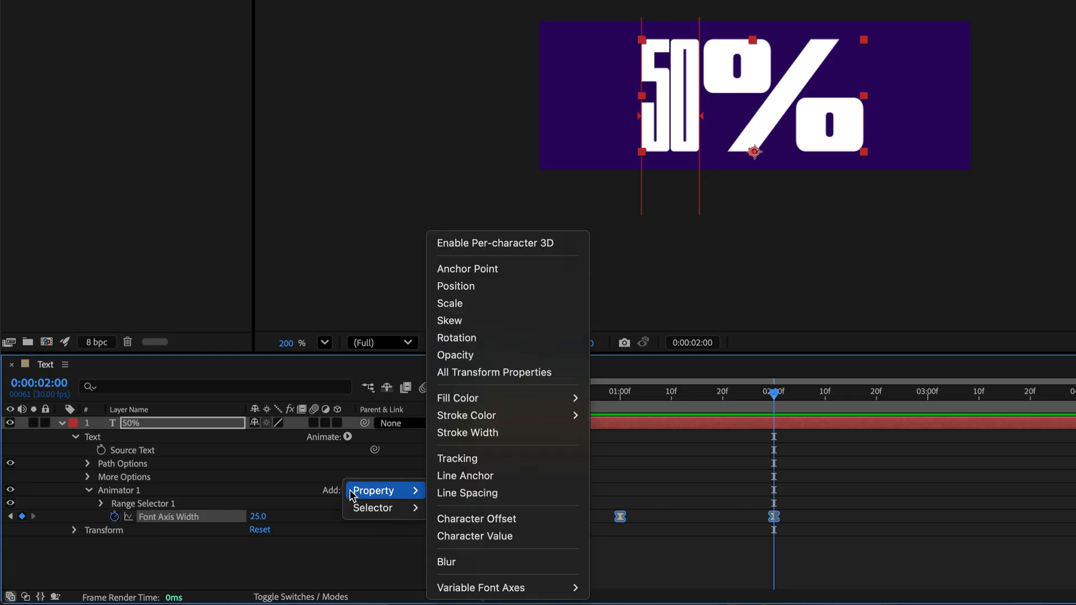
{"action": "left_click", "coordinate": [604, 395]}
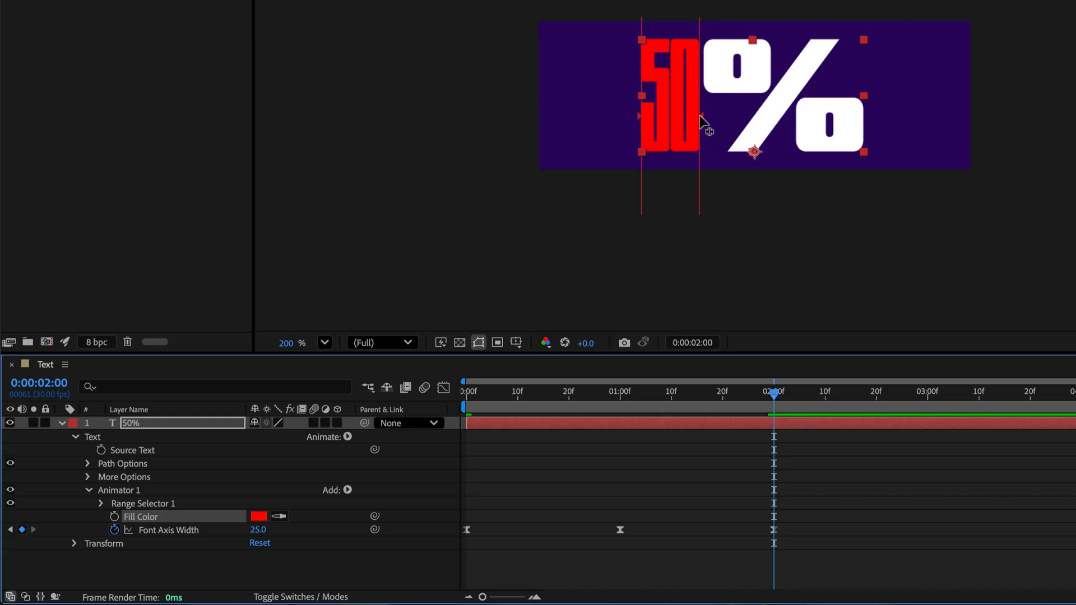
- Eyedrop the fill colour from the palette image, settling on pink-red, and select Animator 1
{"action": "left_click", "coordinate": [281, 519]}
{"action": "left_click", "coordinate": [95, 30]}
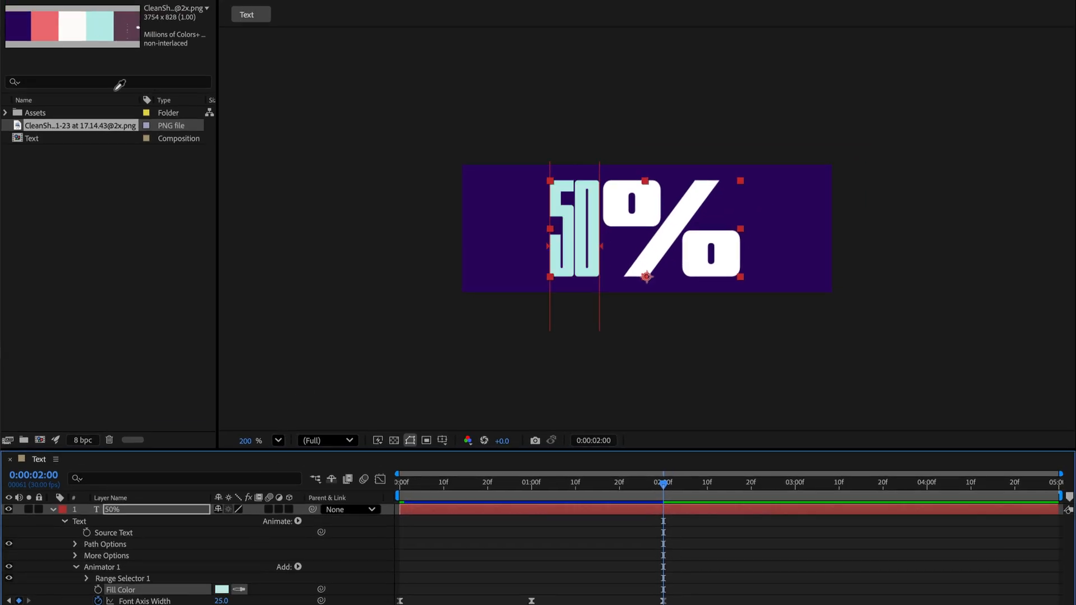
{"action": "left_click", "coordinate": [54, 25]}
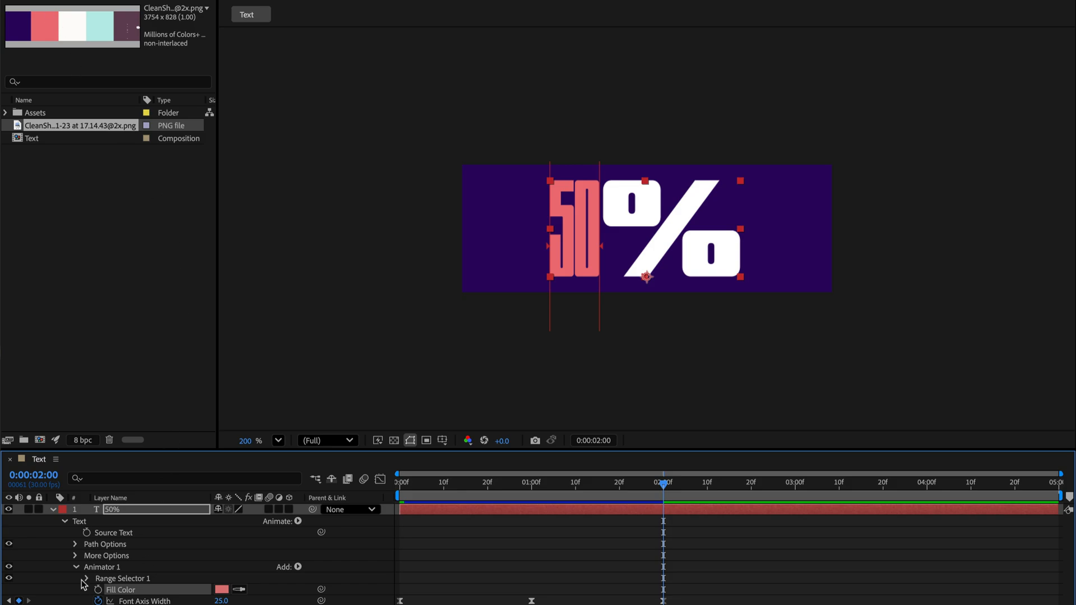
{"action": "left_click", "coordinate": [103, 566]}
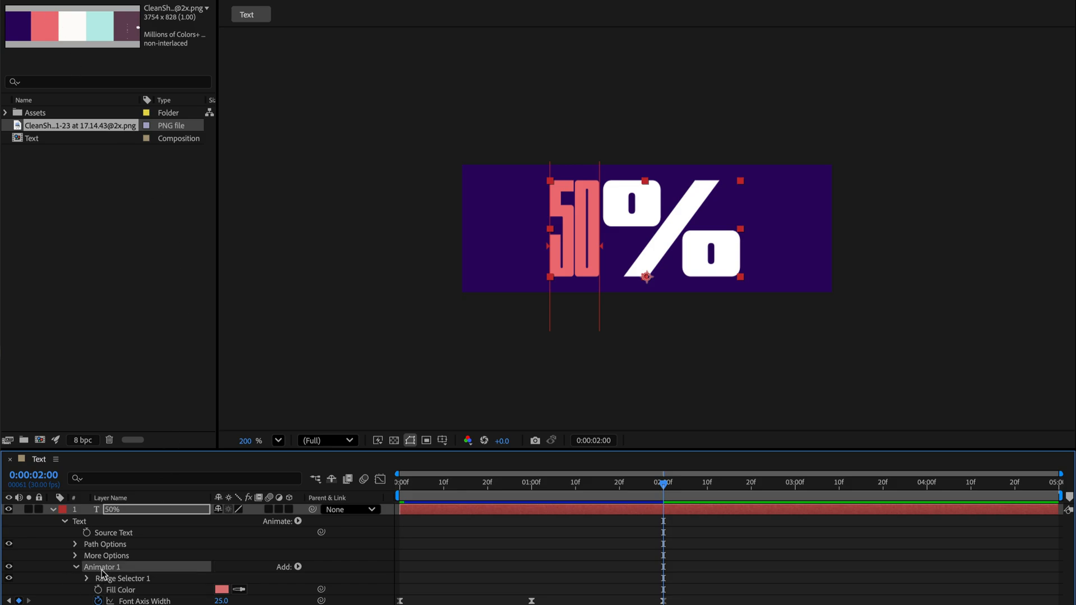
- Rename the animator to 50, duplicate it and name the copy %
{"action": "key", "text": "Return"}
{"action": "type", "text": "50"}
{"action": "key", "text": "Return"}
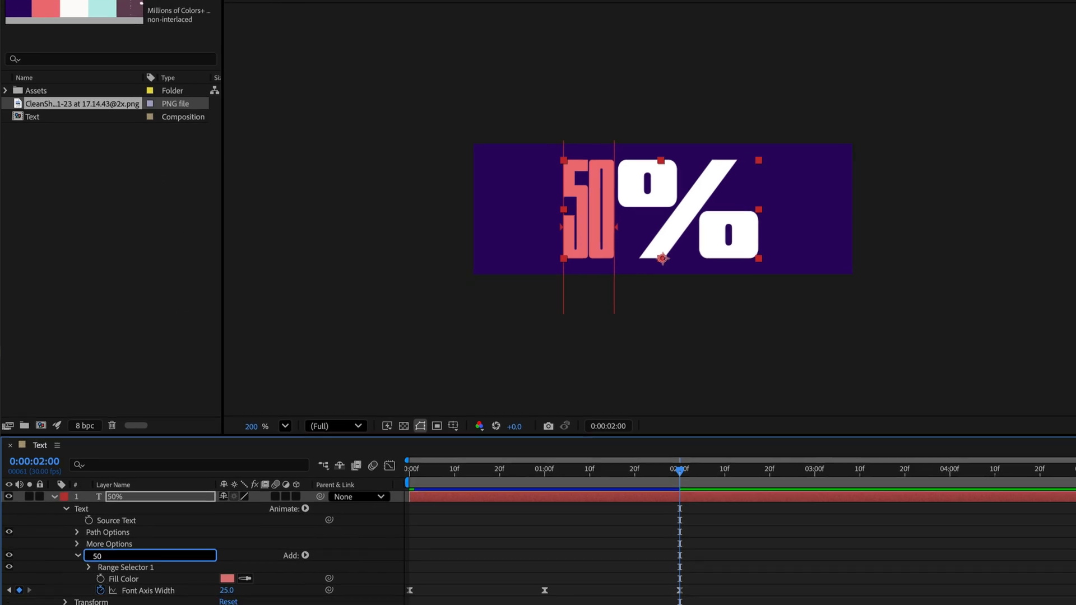
{"action": "key", "text": "ctrl+d"}
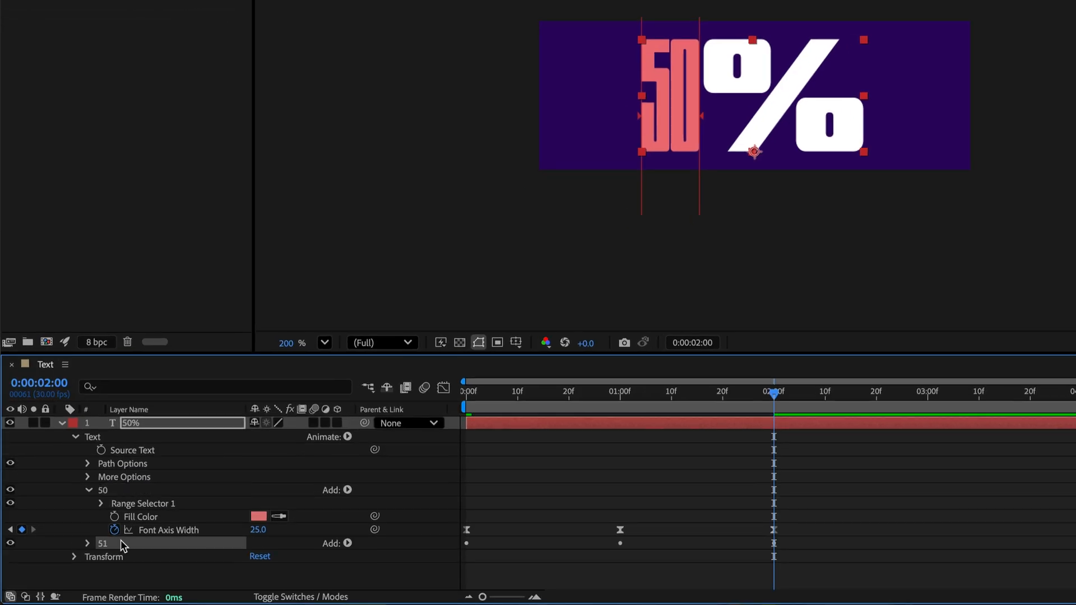
{"action": "key", "text": "Return"}
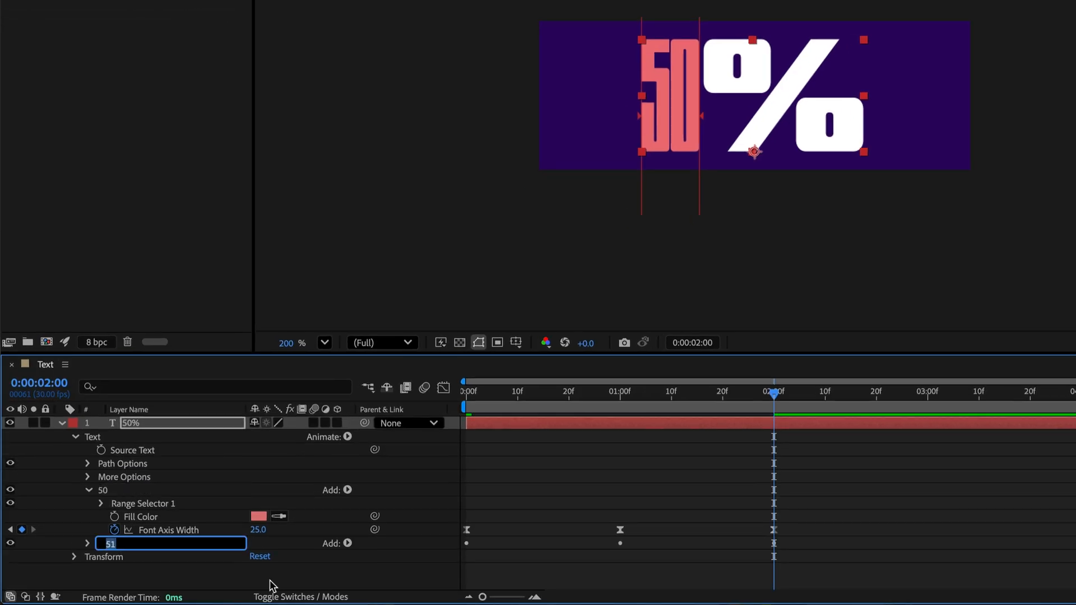
{"action": "type", "text": "%"}
{"action": "key", "text": "Return"}
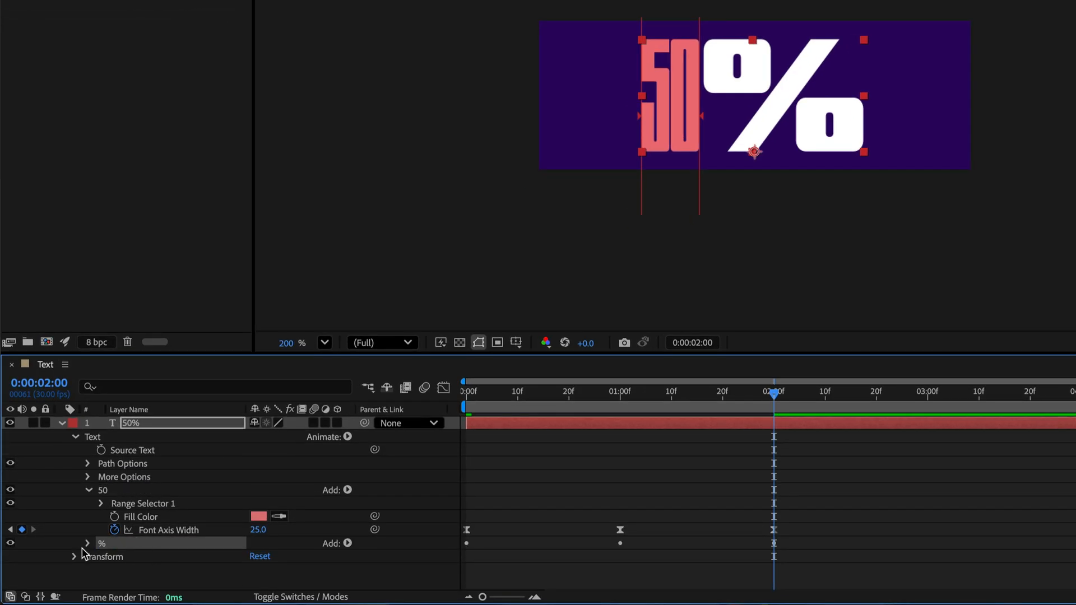
- Set the % animator's Range Selector Advanced mode to Subtract and return to frame zero
{"action": "left_click", "coordinate": [86, 543]}
{"action": "scroll", "coordinate": [102, 547], "scroll_direction": "down", "scroll_amount": 1}
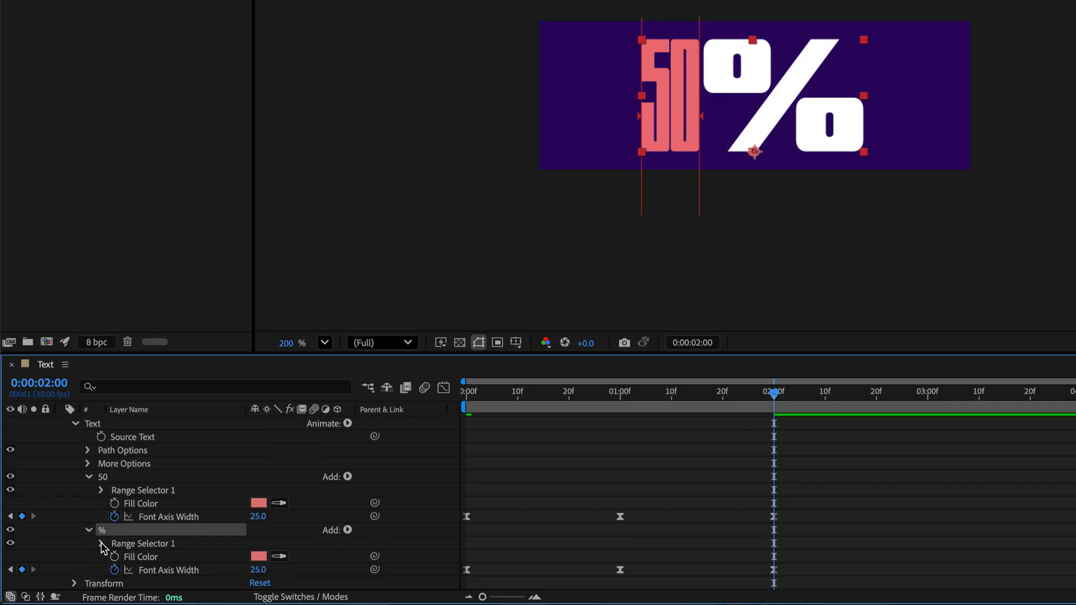
{"action": "left_click", "coordinate": [101, 547]}
{"action": "scroll", "coordinate": [112, 546], "scroll_direction": "down", "scroll_amount": 2}
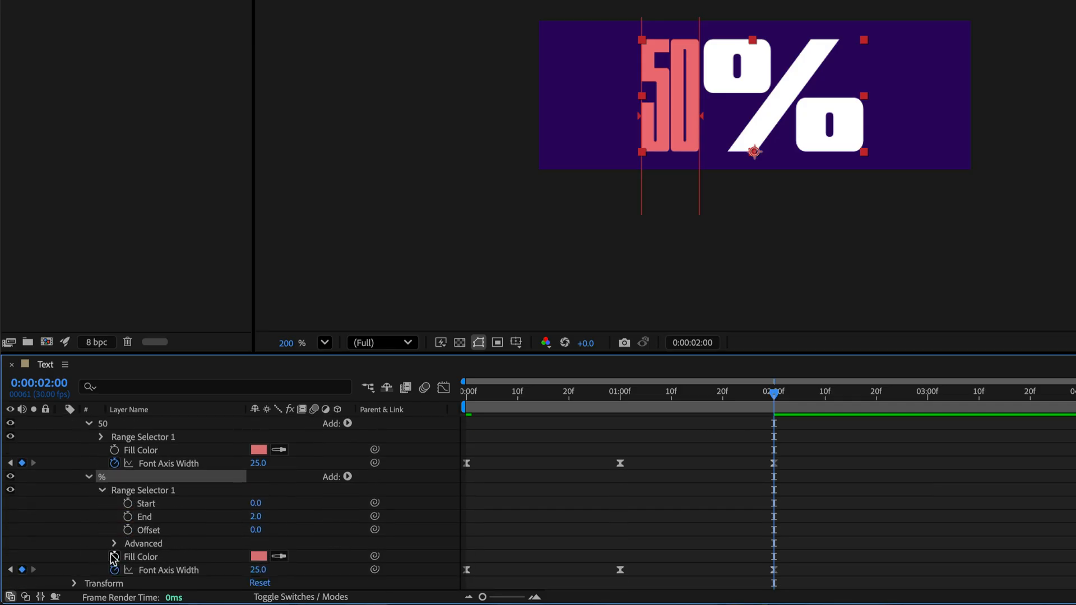
{"action": "left_click", "coordinate": [115, 544]}
{"action": "scroll", "coordinate": [116, 551], "scroll_direction": "down", "scroll_amount": 3}
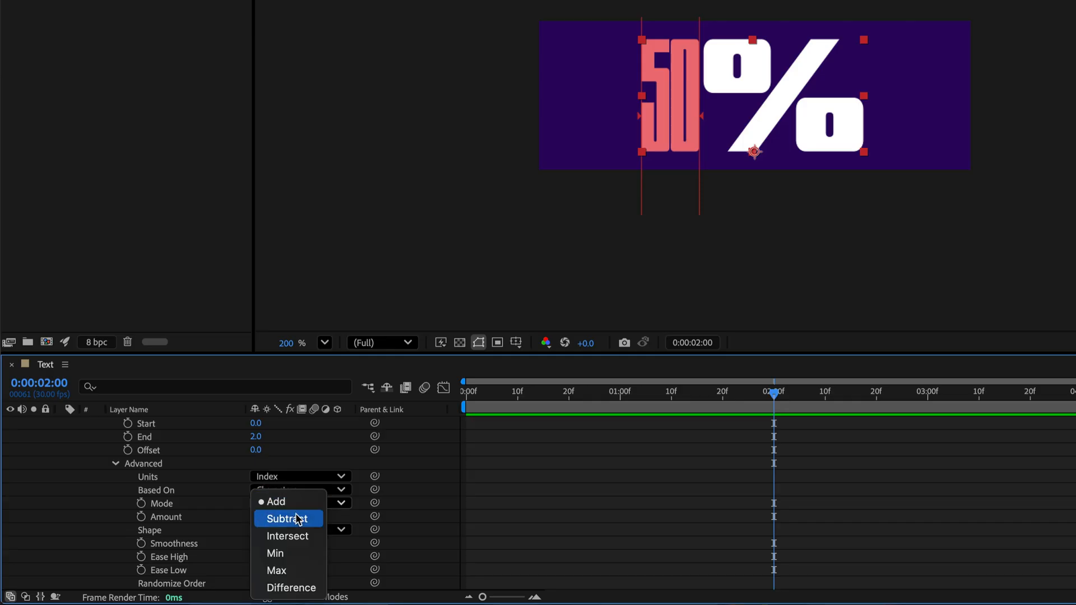
{"action": "left_click", "coordinate": [287, 519]}
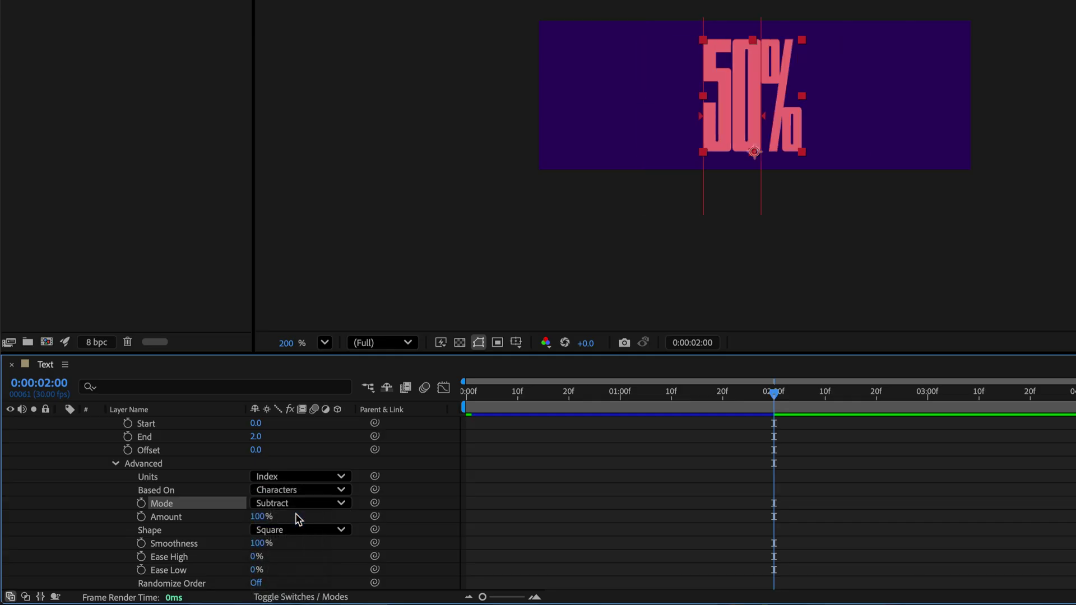
{"action": "left_click", "coordinate": [115, 464]}
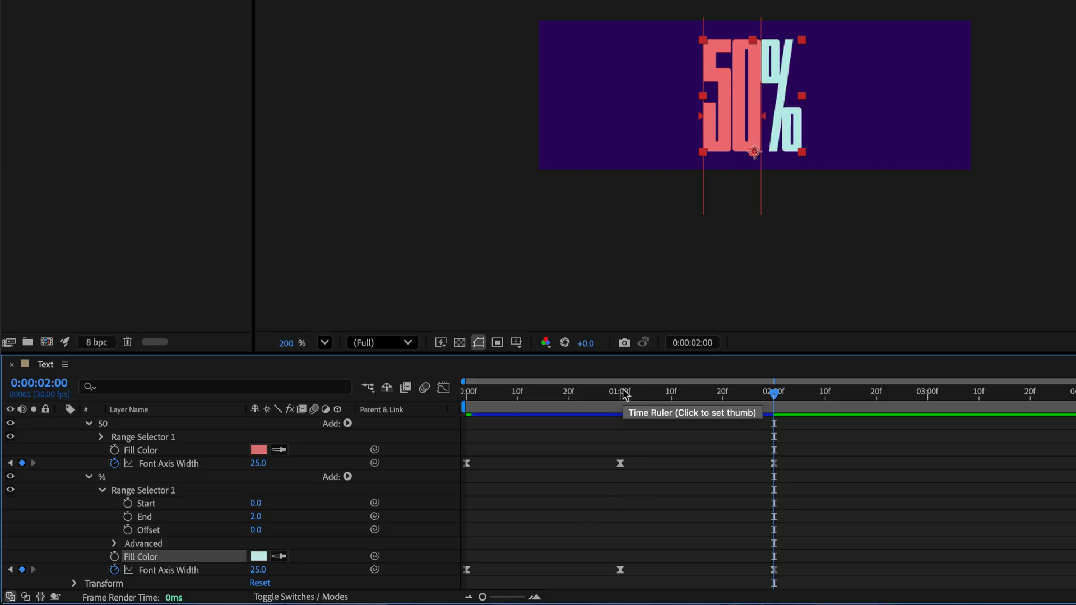
{"action": "key", "text": "Home"}
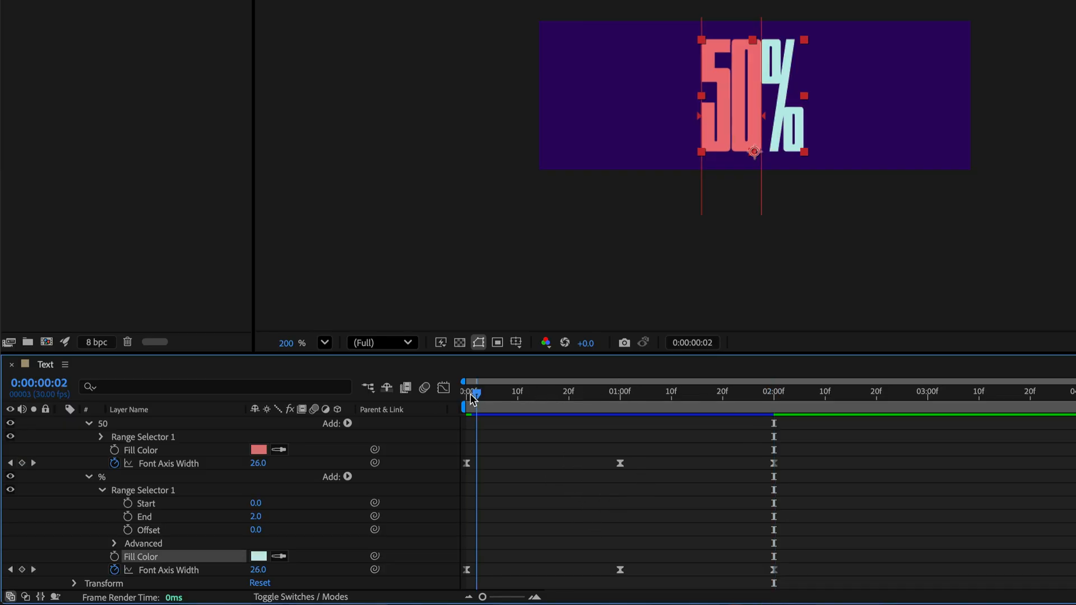
- Delete the first % width keyframe, shift the rest one second earlier and place a wide keyframe at 2:00
{"action": "left_click", "coordinate": [466, 570]}
{"action": "key", "text": "Delete"}
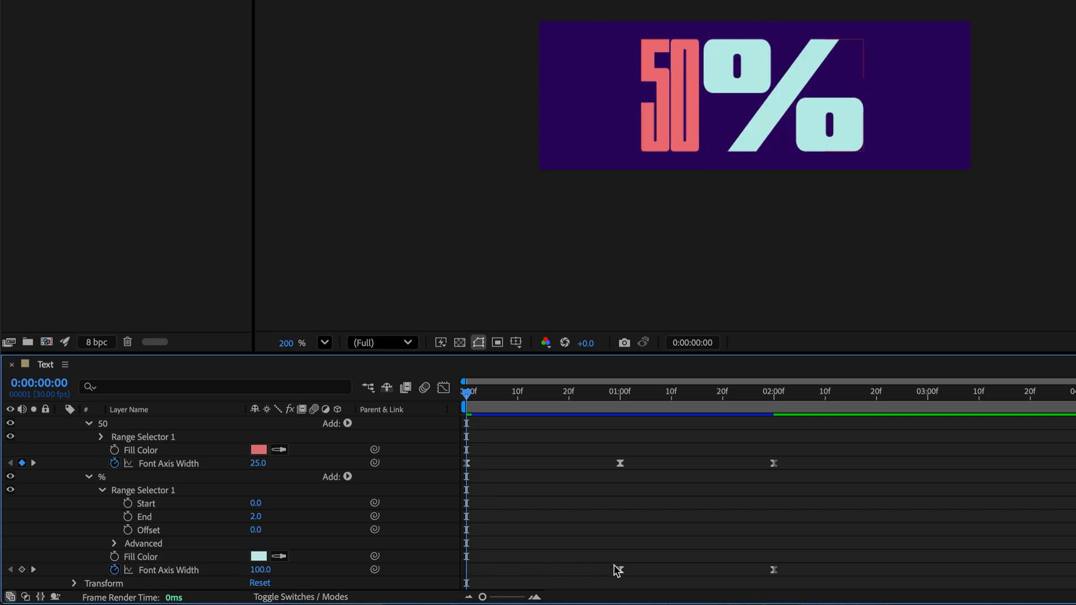
{"action": "left_click_drag", "start_coordinate": [611, 563], "coordinate": [802, 592]}
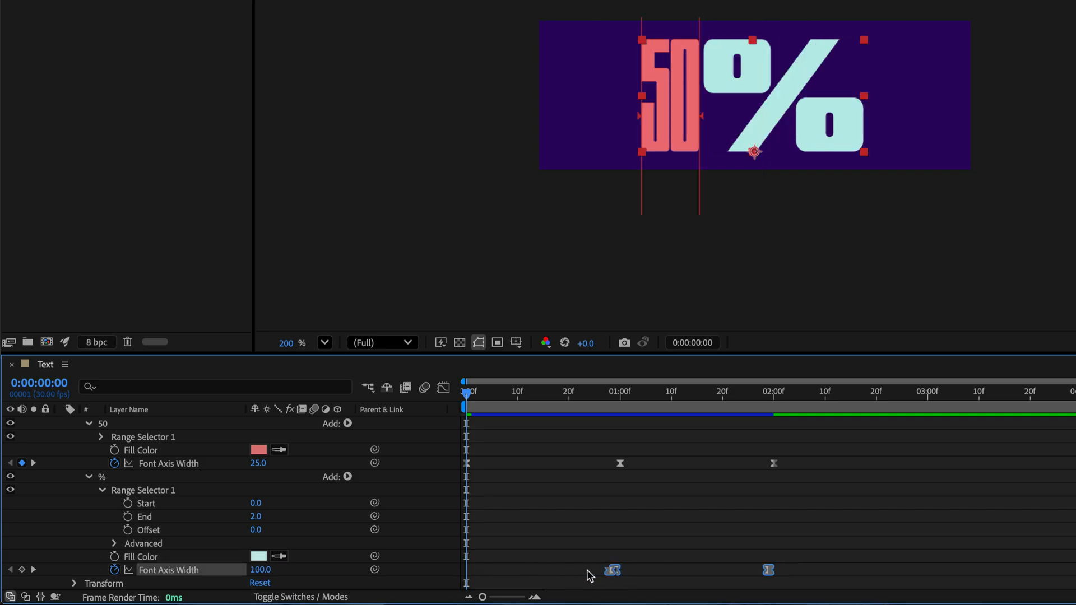
{"action": "left_click", "coordinate": [775, 394]}
{"action": "left_click", "coordinate": [533, 542]}
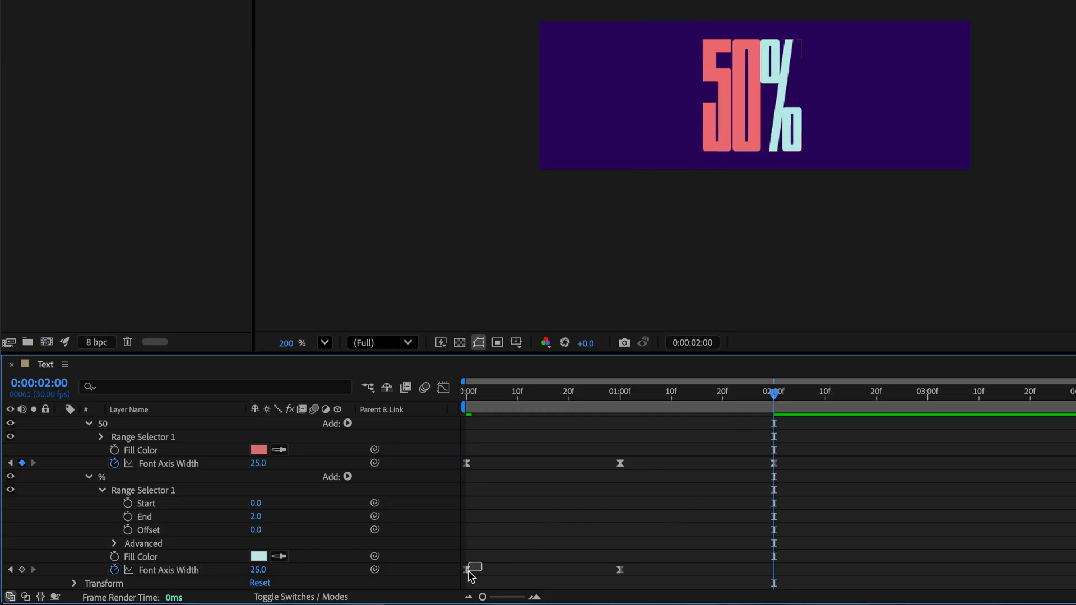
{"action": "left_click_drag", "start_coordinate": [466, 571], "coordinate": [773, 571]}
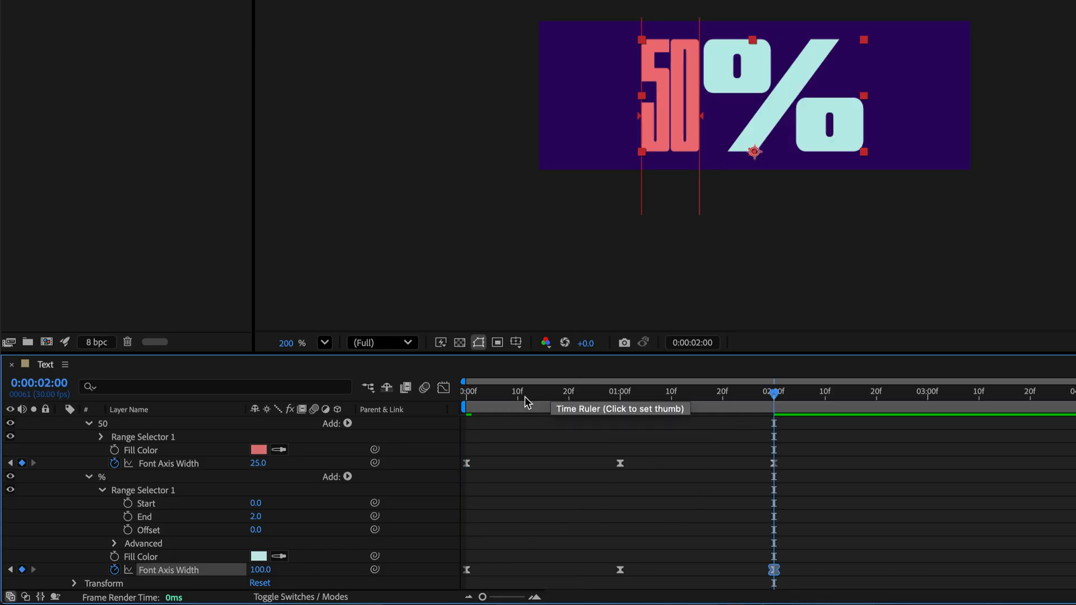
- Preview and scrub the reversed width animation, landing exactly on the one-second keyframes
{"action": "left_click", "coordinate": [468, 392]}
{"action": "key", "text": "space"}
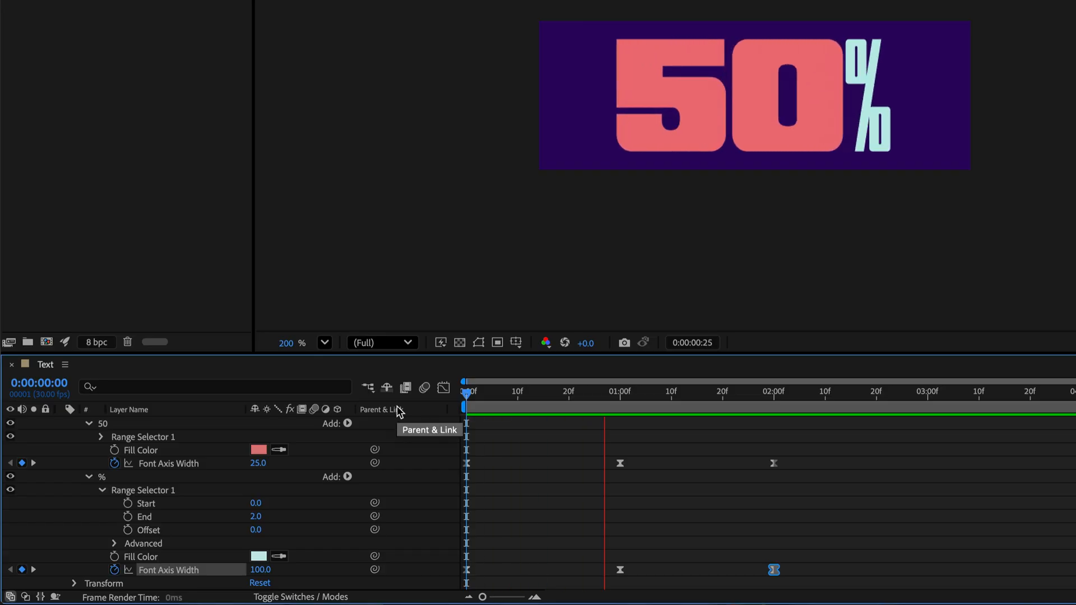
{"action": "left_click", "coordinate": [768, 391]}
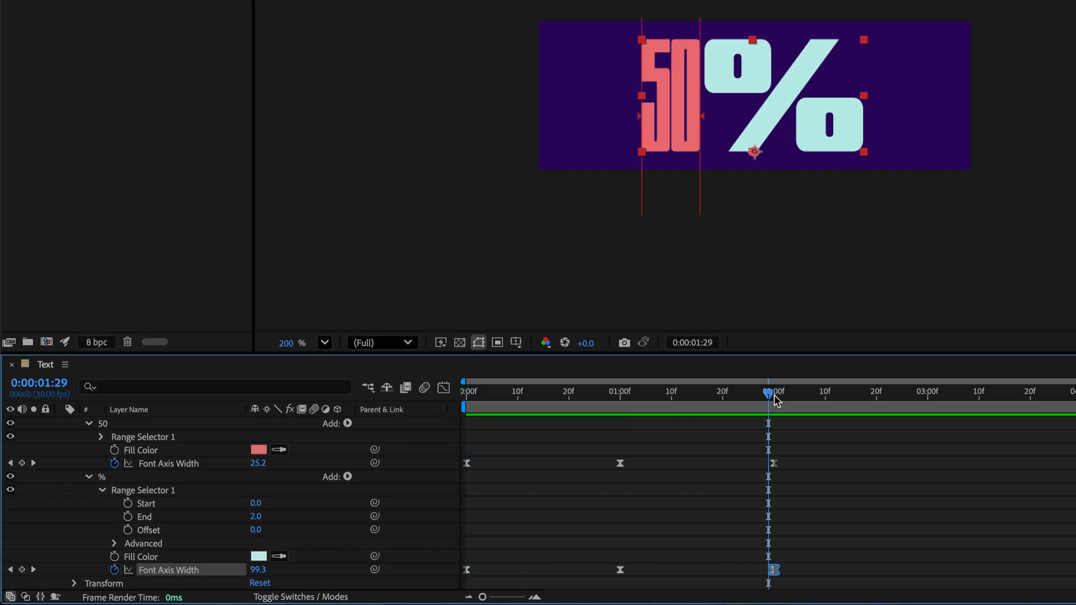
{"action": "left_click_drag", "start_coordinate": [775, 394], "coordinate": [467, 394]}
{"action": "left_click", "coordinate": [628, 393]}
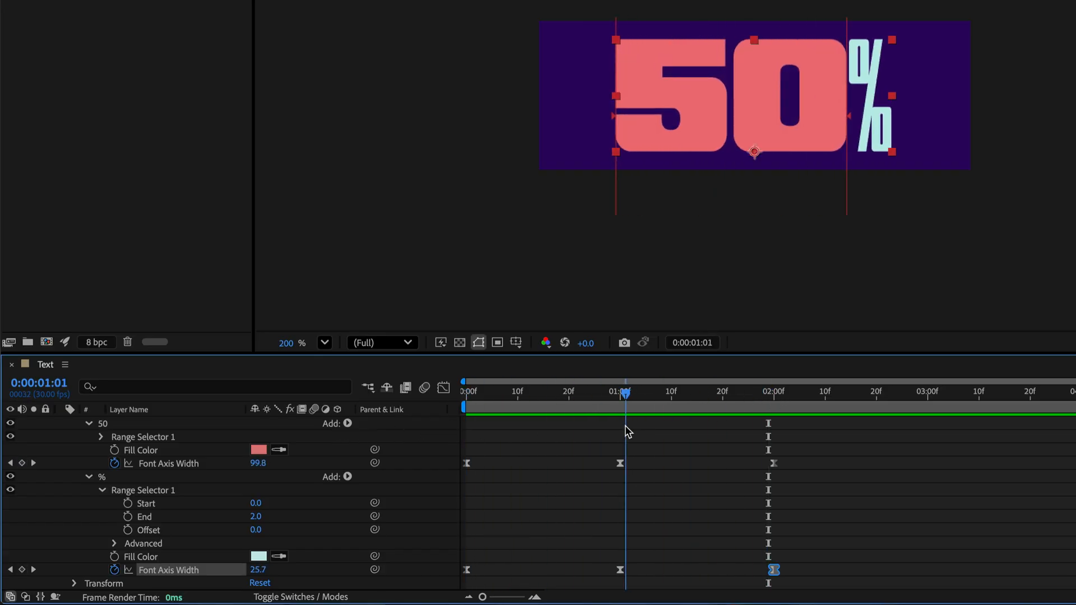
{"action": "key", "text": "Page_Up"}
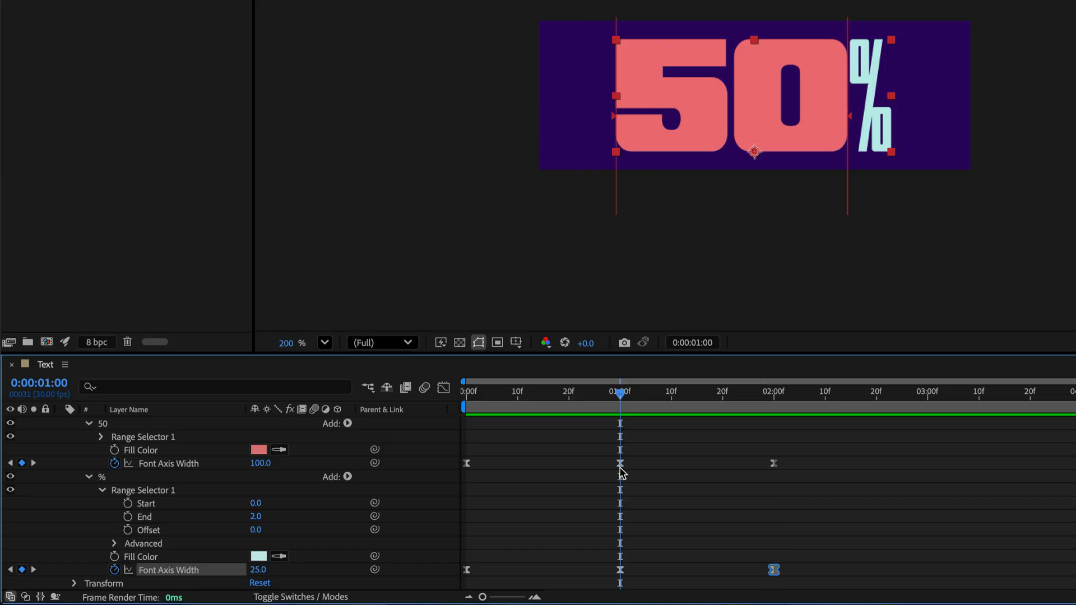
- Set the 50 width to 140 at 1:00 and the % width to 125 at 0:00 and 2:00
{"action": "left_click_drag", "start_coordinate": [262, 463], "coordinate": [295, 463]}
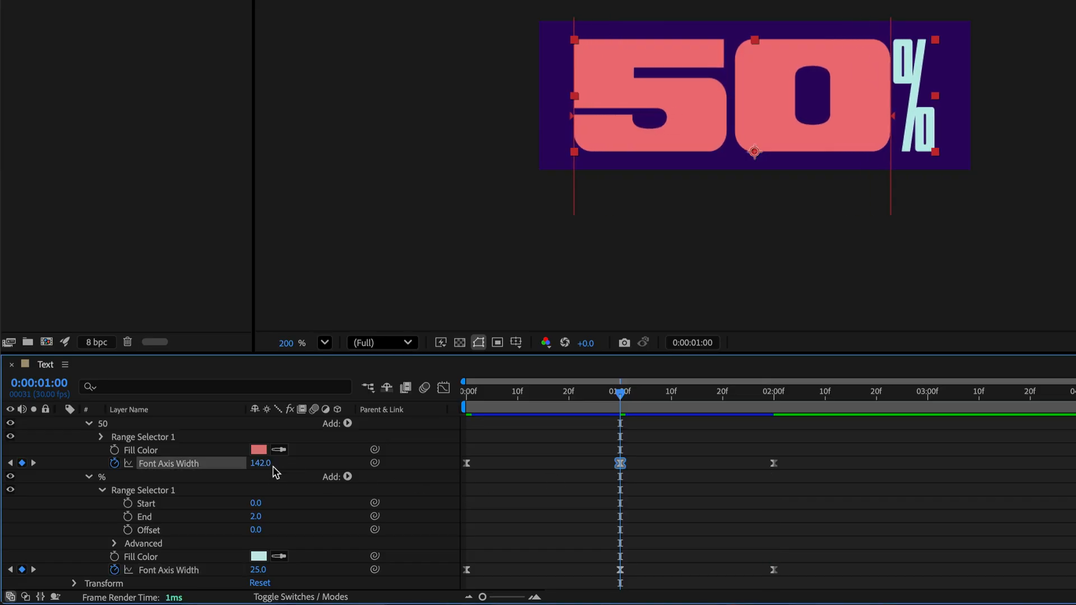
{"action": "key", "text": "Return"}
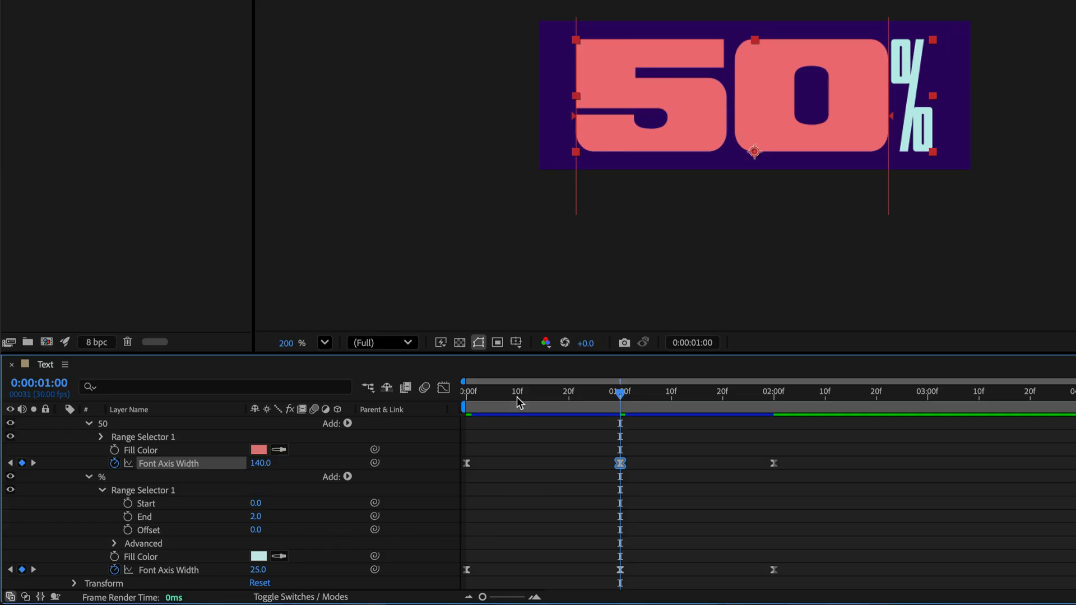
{"action": "left_click", "coordinate": [467, 392]}
{"action": "type", "text": "125"}
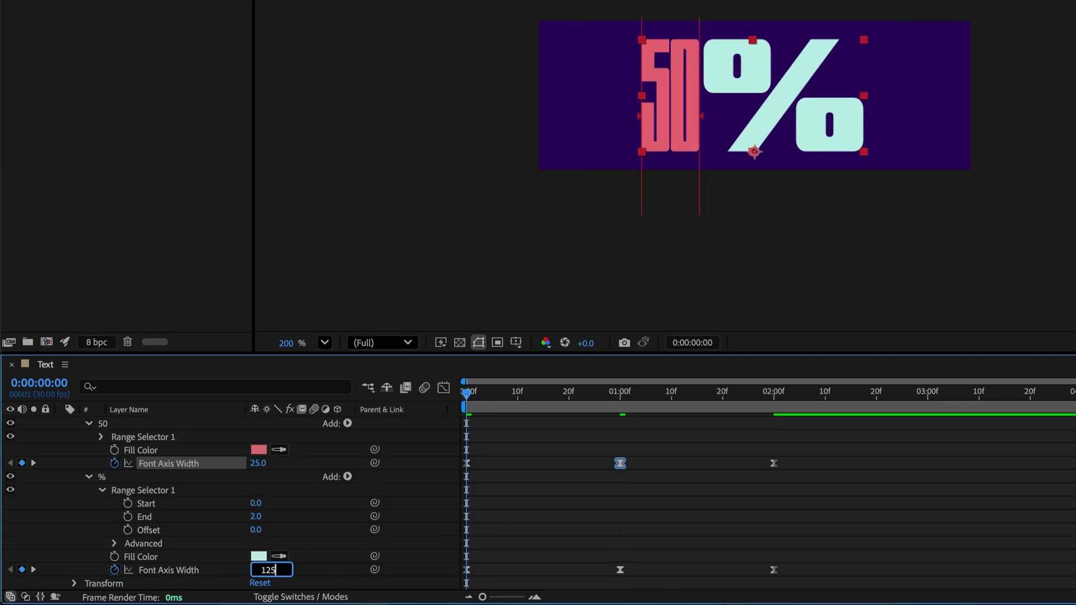
{"action": "key", "text": "Return"}
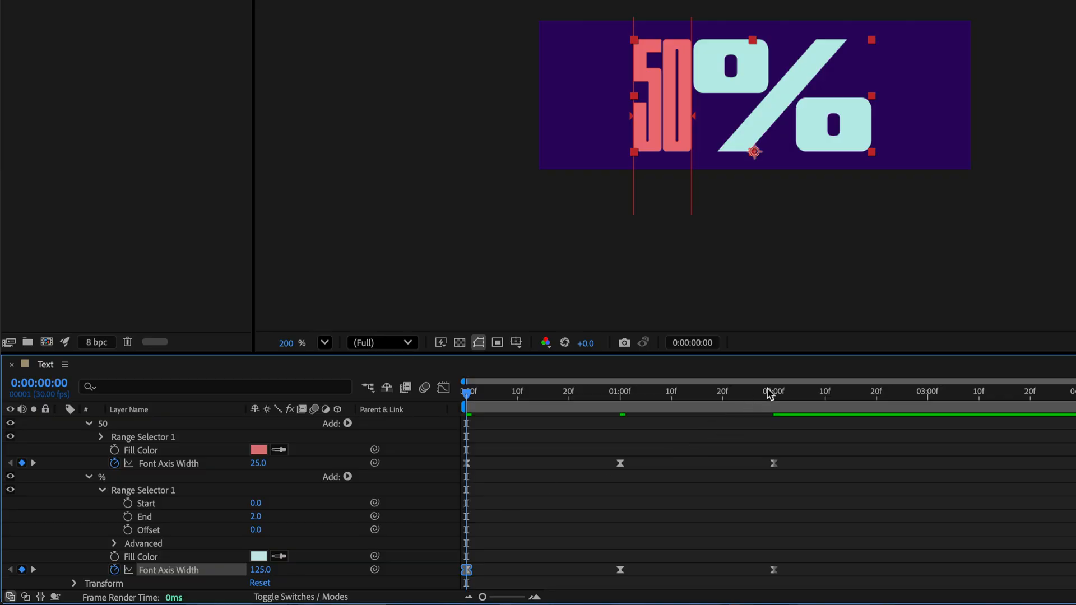
{"action": "left_click", "coordinate": [770, 392]}
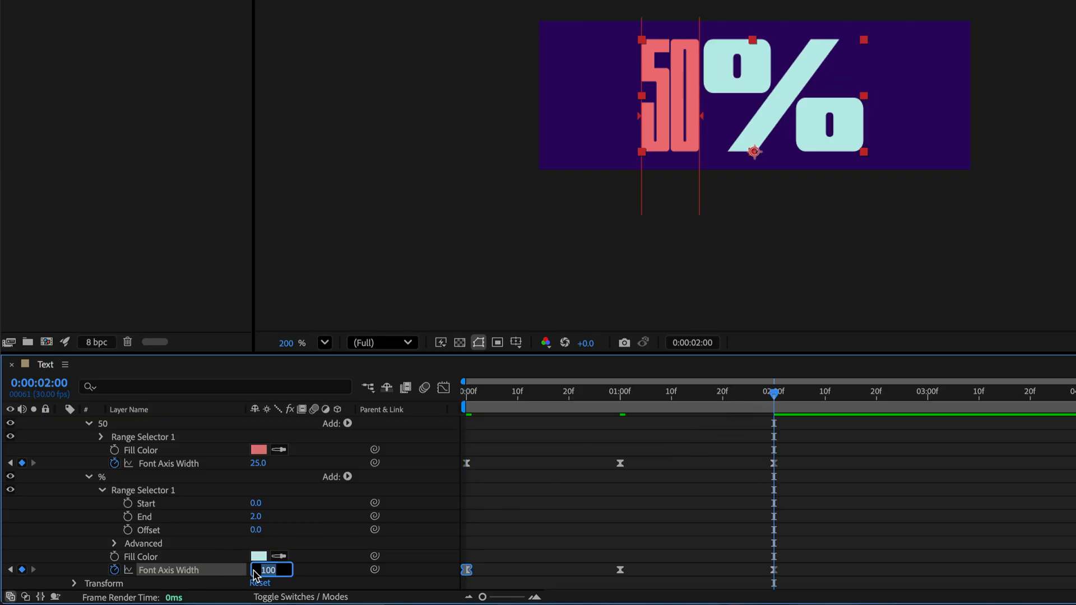
{"action": "key", "text": "Return"}
{"action": "key", "text": "Home"}
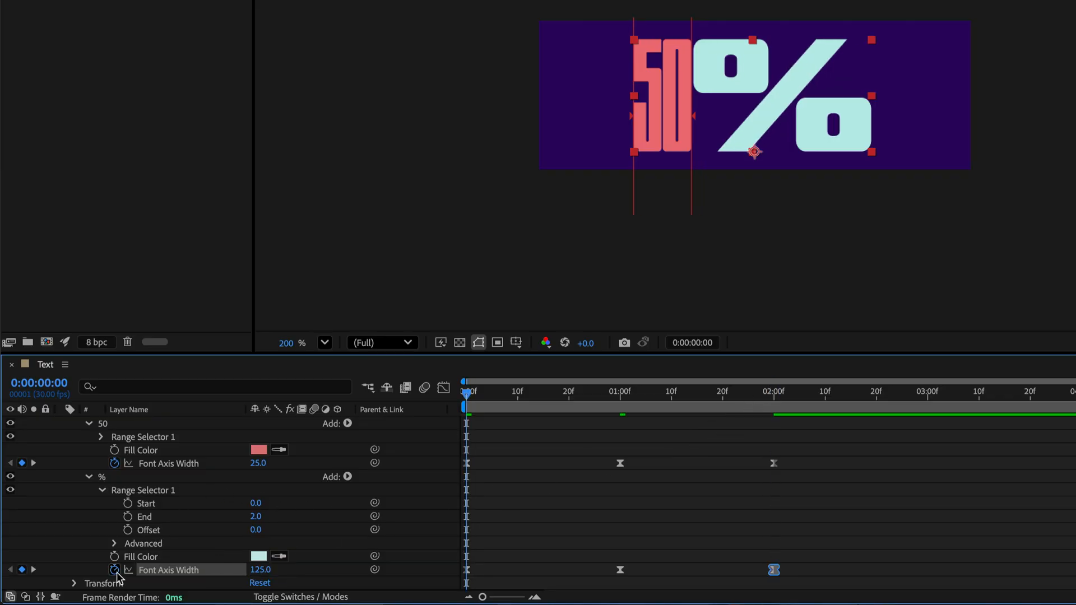
- Add loopOut() expressions to both the % and 50 Font Axis Width and play the loop
{"action": "left_click", "coordinate": [116, 570], "text": "alt"}
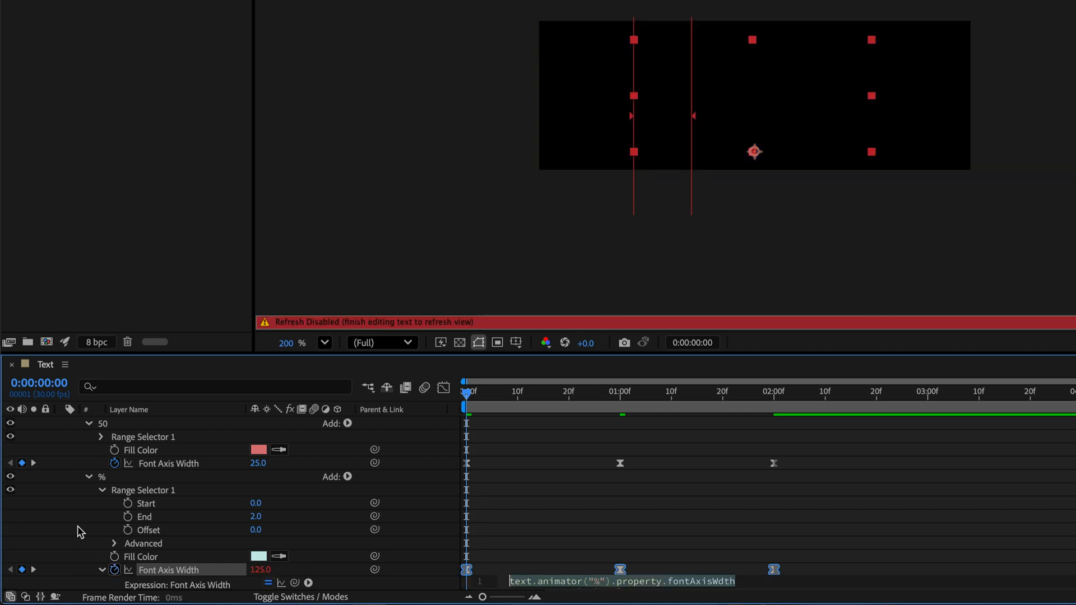
{"action": "type", "text": "loop"}
{"action": "key", "text": "Down"}
{"action": "key", "text": "Down"}
{"action": "key", "text": "Return"}
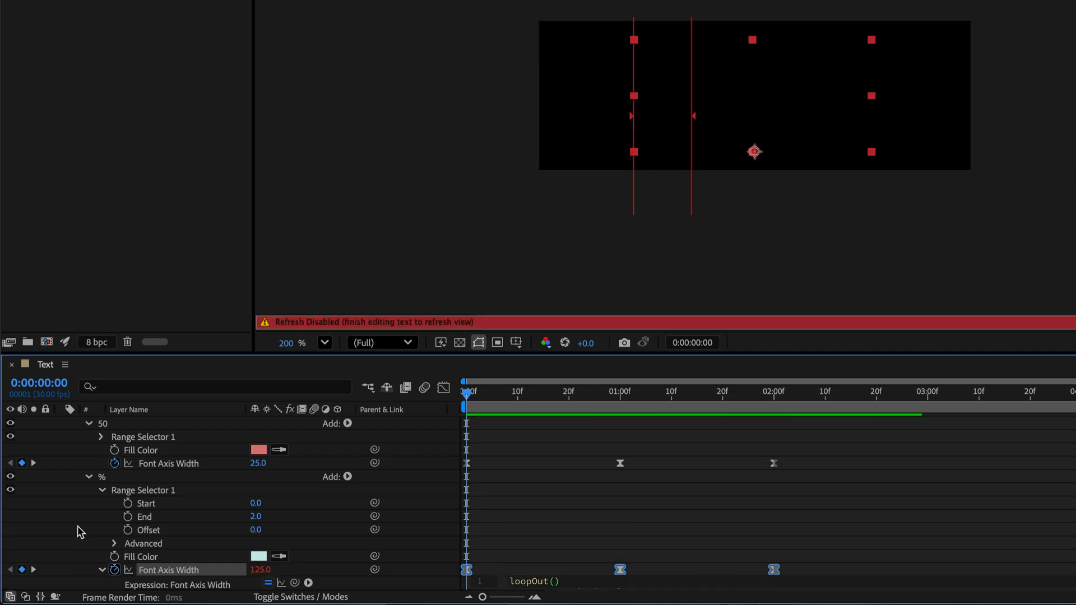
{"action": "left_click", "coordinate": [116, 463], "text": "alt"}
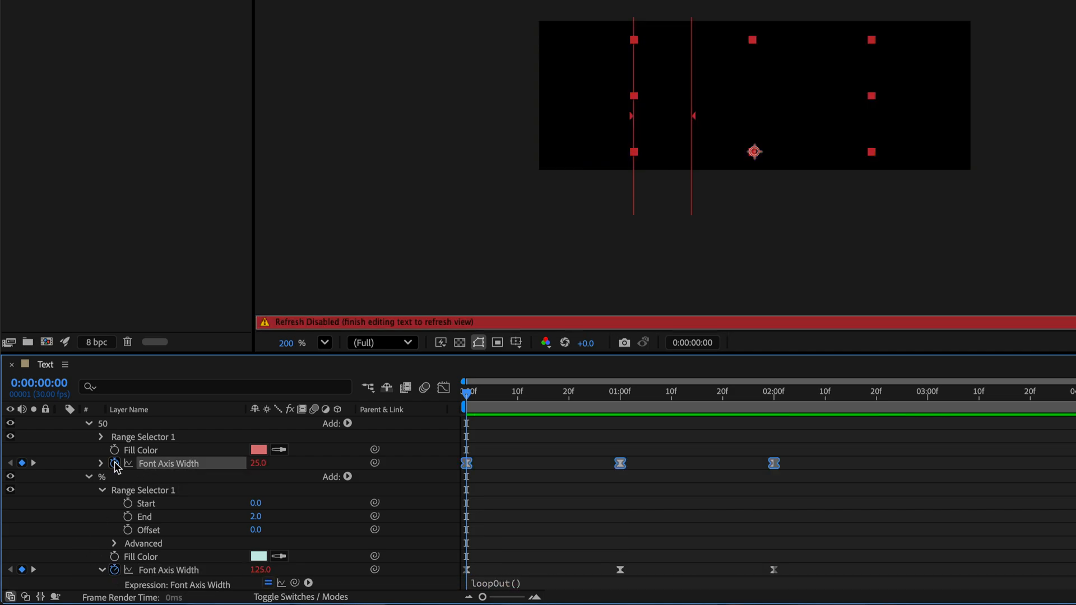
{"action": "type", "text": "loop"}
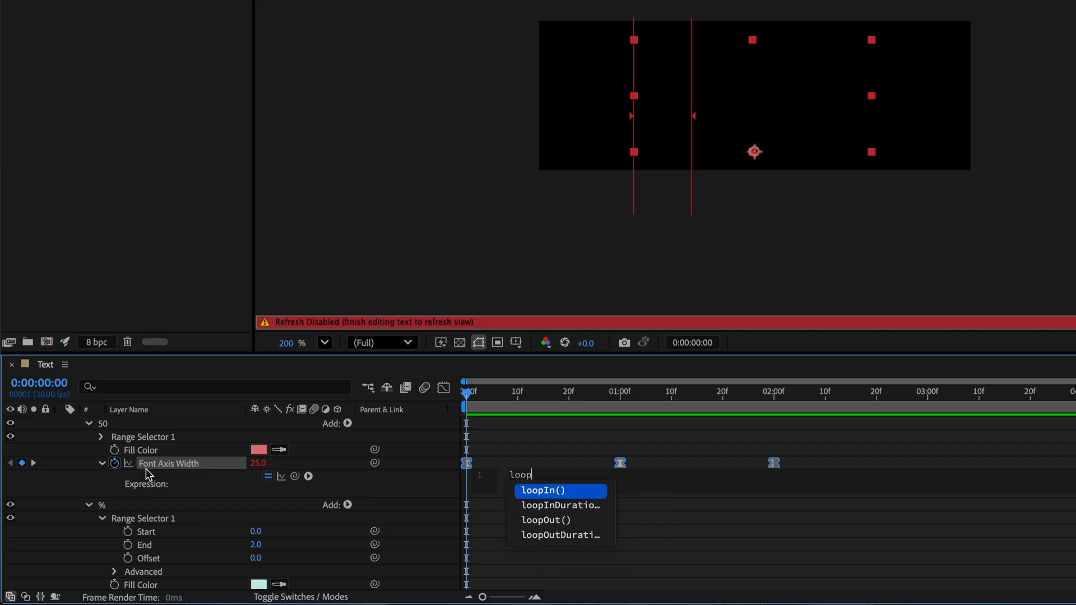
{"action": "key", "text": "Down"}
{"action": "key", "text": "Down"}
{"action": "key", "text": "Return"}
{"action": "left_click", "coordinate": [269, 518]}
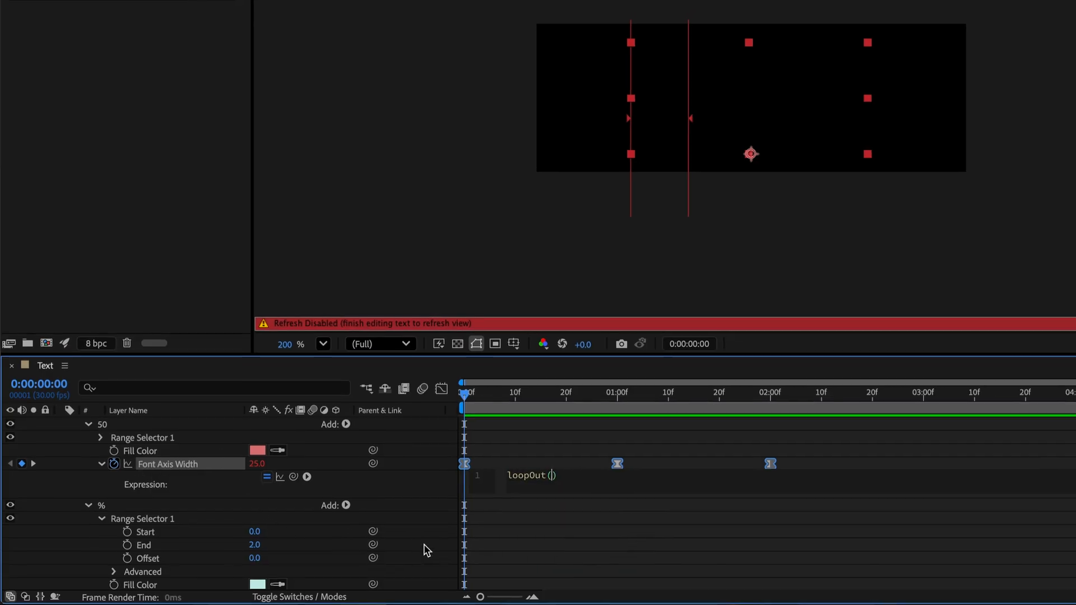
{"action": "key", "text": "space"}
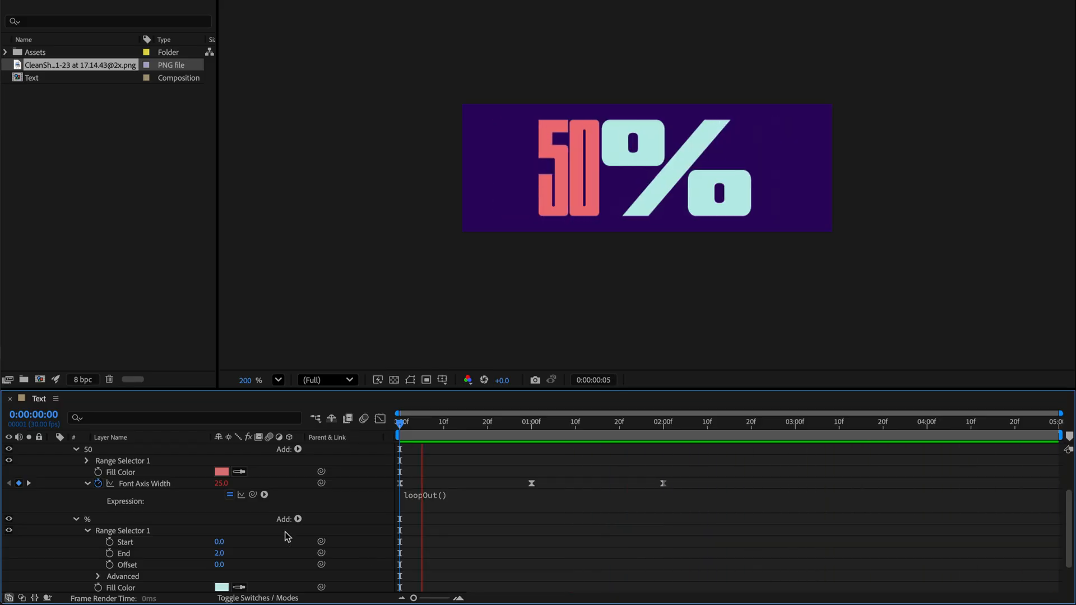
{"action": "scroll", "coordinate": [364, 553], "scroll_direction": "up", "scroll_amount": 3}
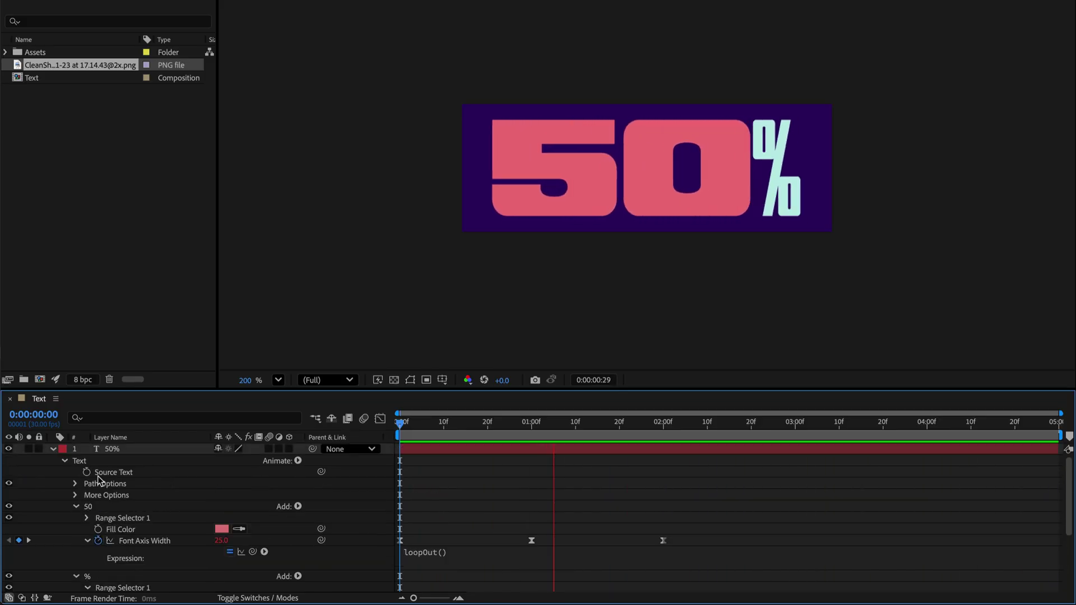
- Collapse the 50% layer and create a new composition from the HD 1920x1080 preset
{"action": "left_click", "coordinate": [53, 449]}
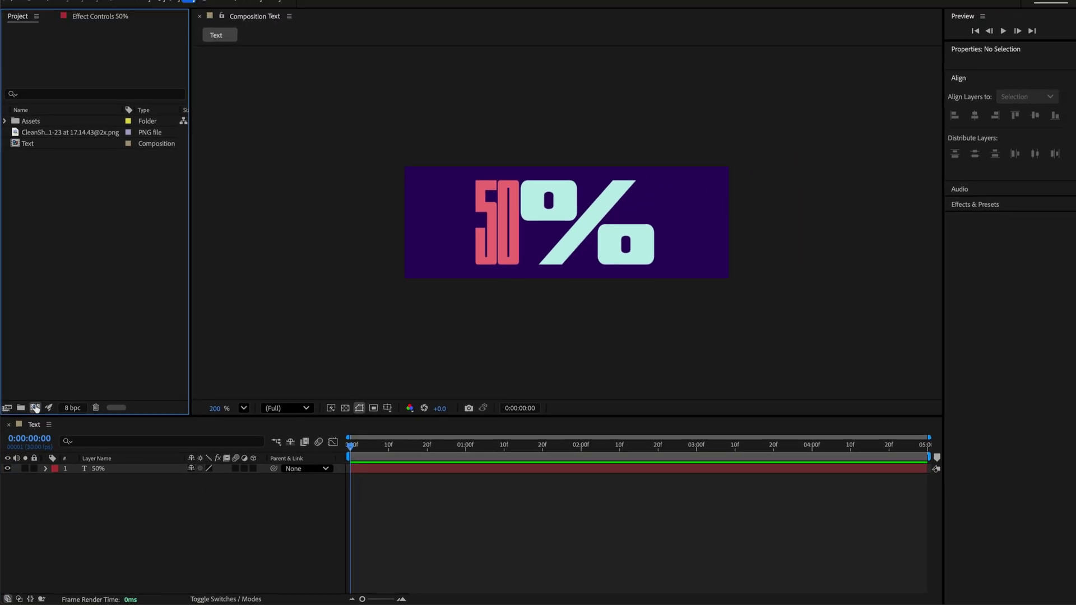
{"action": "key", "text": "ctrl+n"}
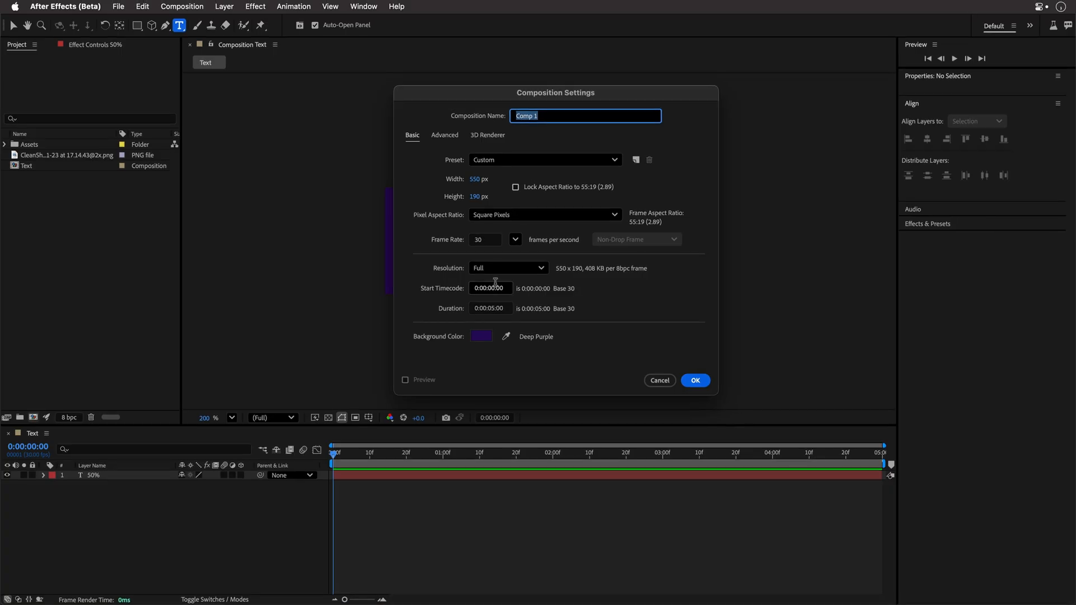
{"action": "left_click", "coordinate": [544, 159]}
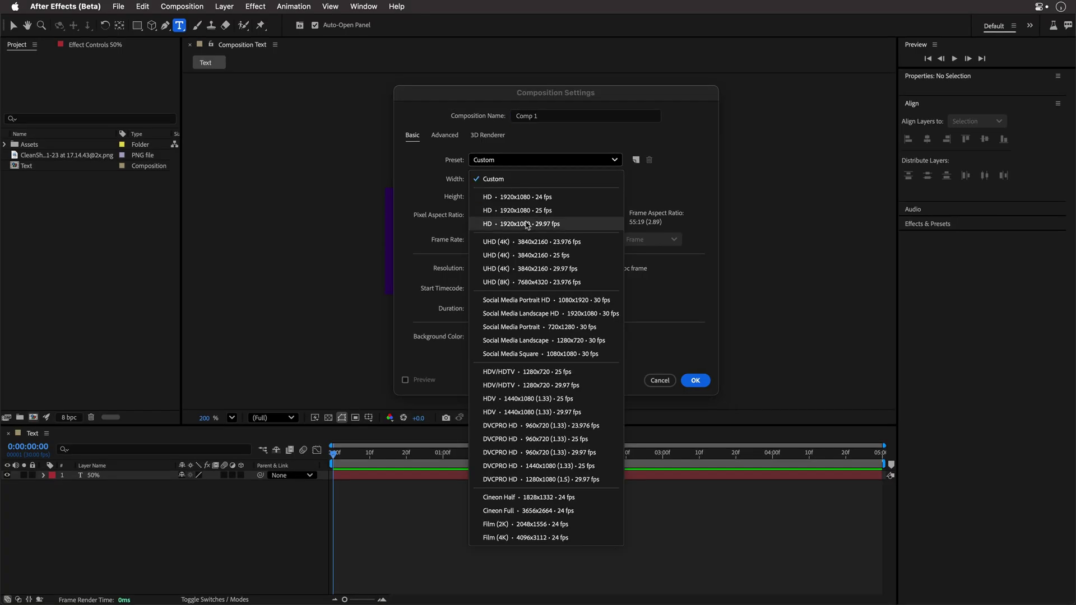
{"action": "left_click", "coordinate": [524, 224]}
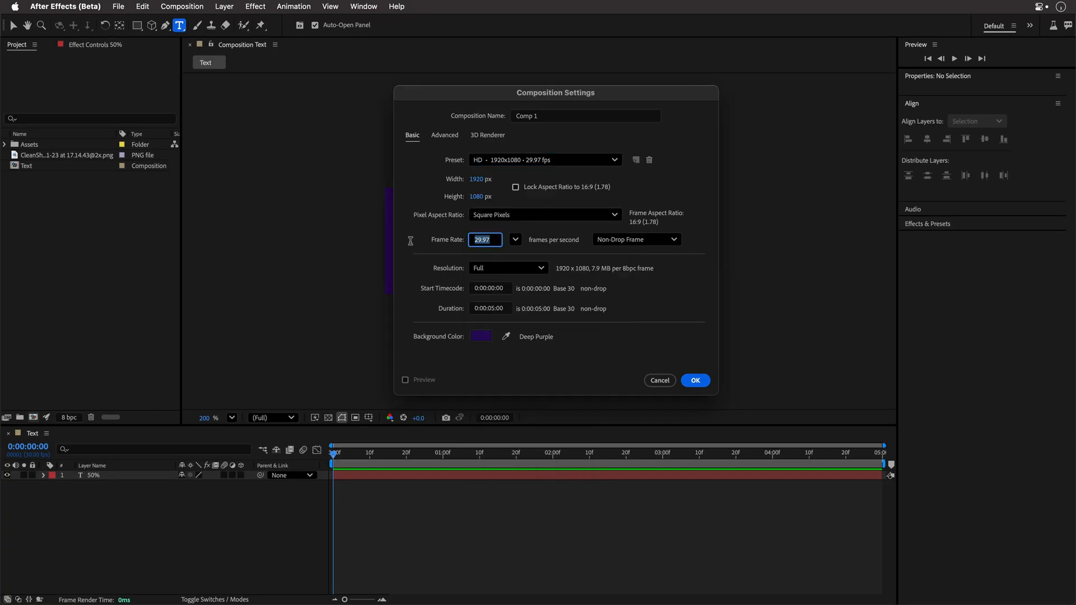
{"action": "left_click", "coordinate": [689, 381]}
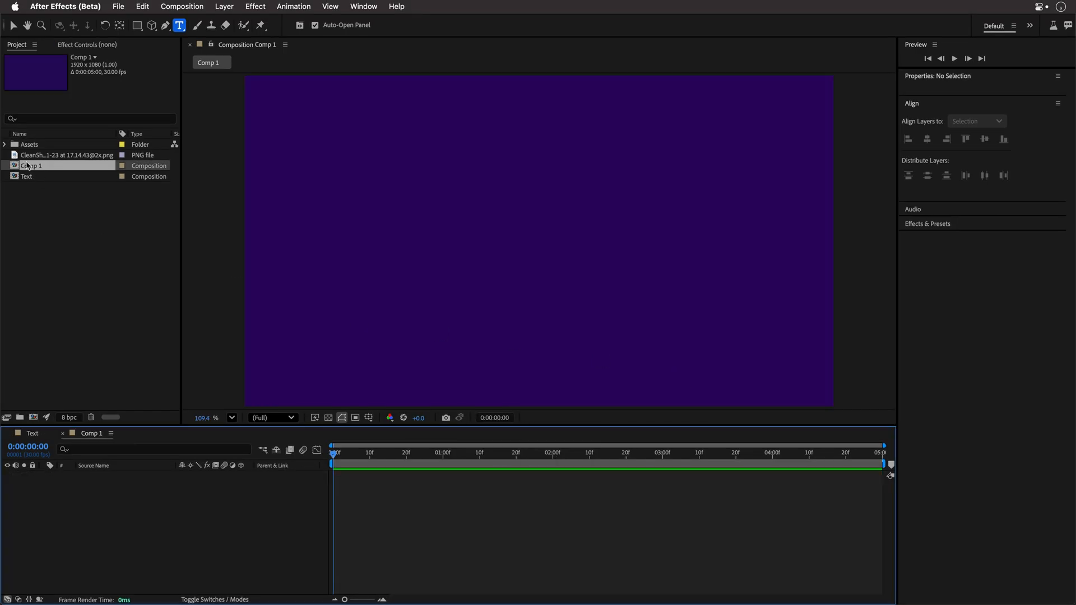
- Nest the Text comp in Comp 1 and apply CC RepeTile with Expand Right and Left at 1500
{"action": "left_click_drag", "start_coordinate": [27, 176], "coordinate": [126, 504]}
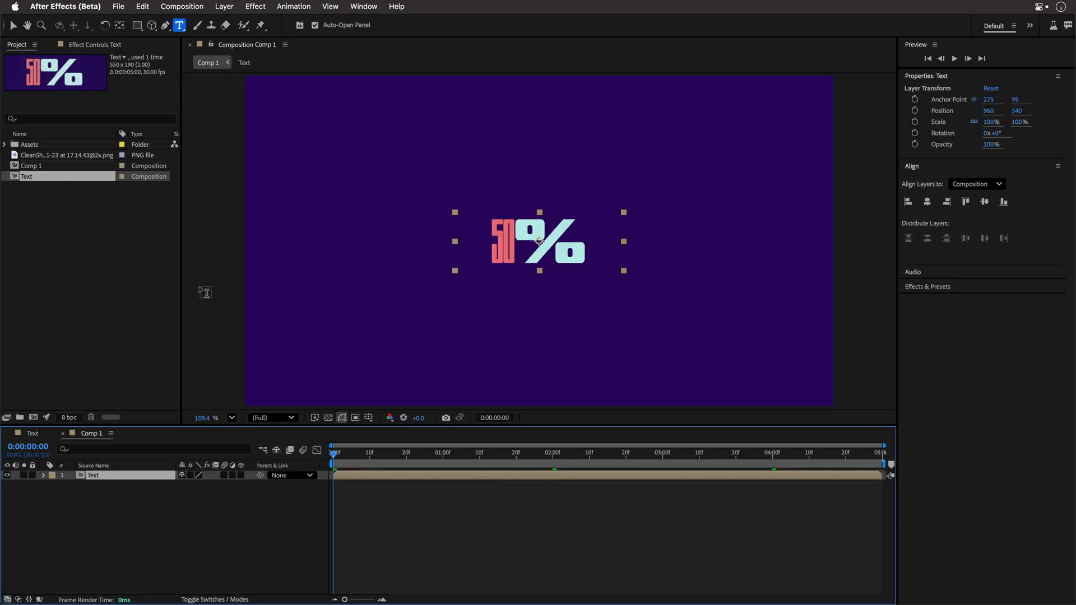
{"action": "left_click", "coordinate": [927, 287]}
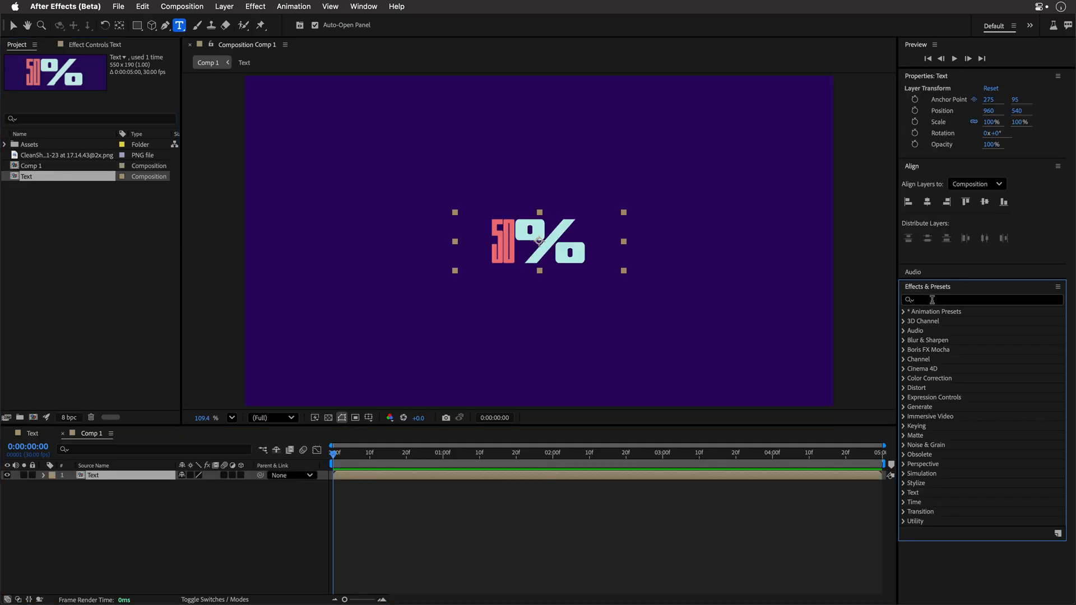
{"action": "type", "text": "cc rep"}
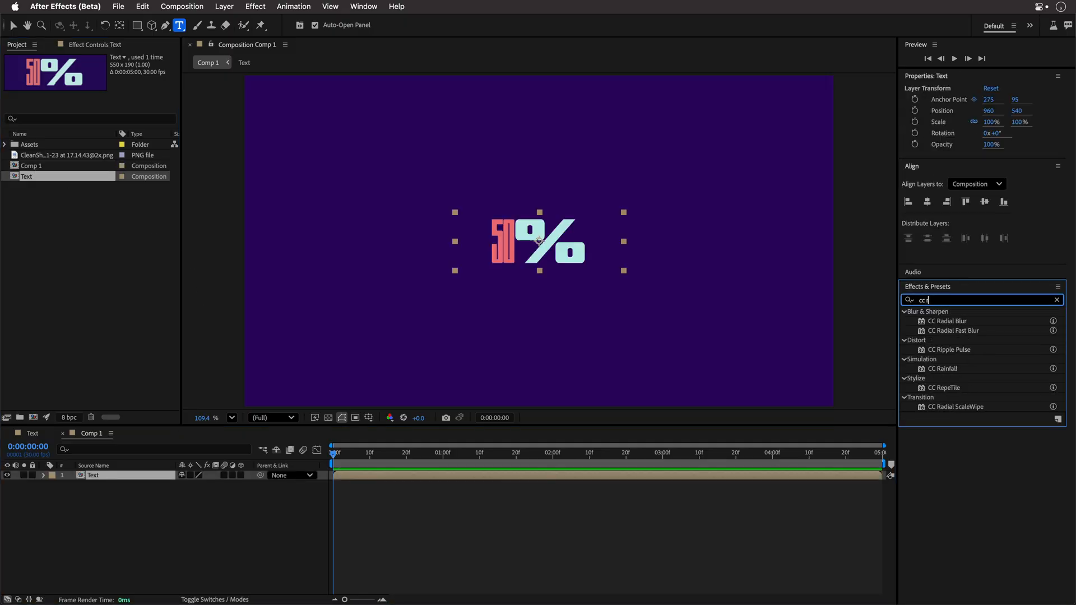
{"action": "double_click", "coordinate": [943, 321]}
{"action": "type", "text": "15"}
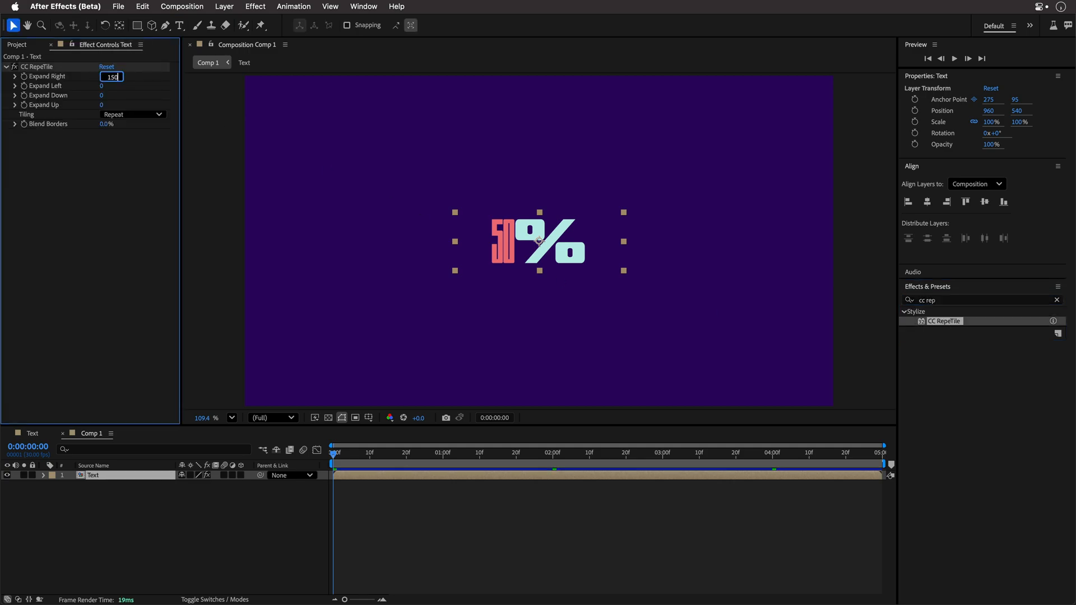
{"action": "type", "text": "0"}
{"action": "key", "text": "Tab"}
{"action": "type", "text": "0"}
{"action": "key", "text": "Return"}
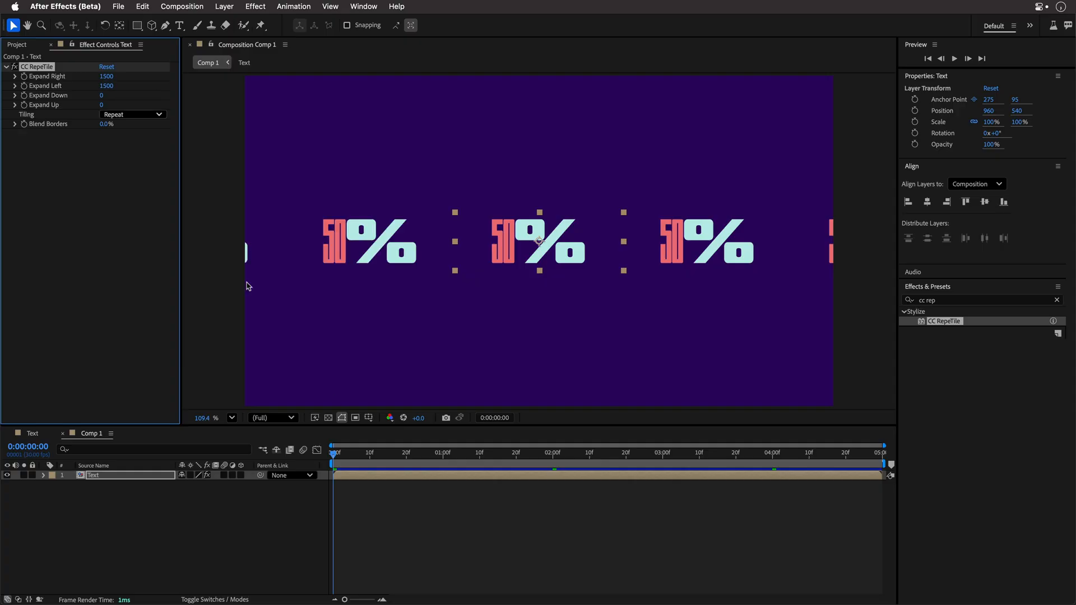
{"action": "left_click", "coordinate": [284, 370]}
- Duplicate the Text layer, nudge it down and left as a second row, preview, and add an adjustment layer
{"action": "key", "text": "super+d"}
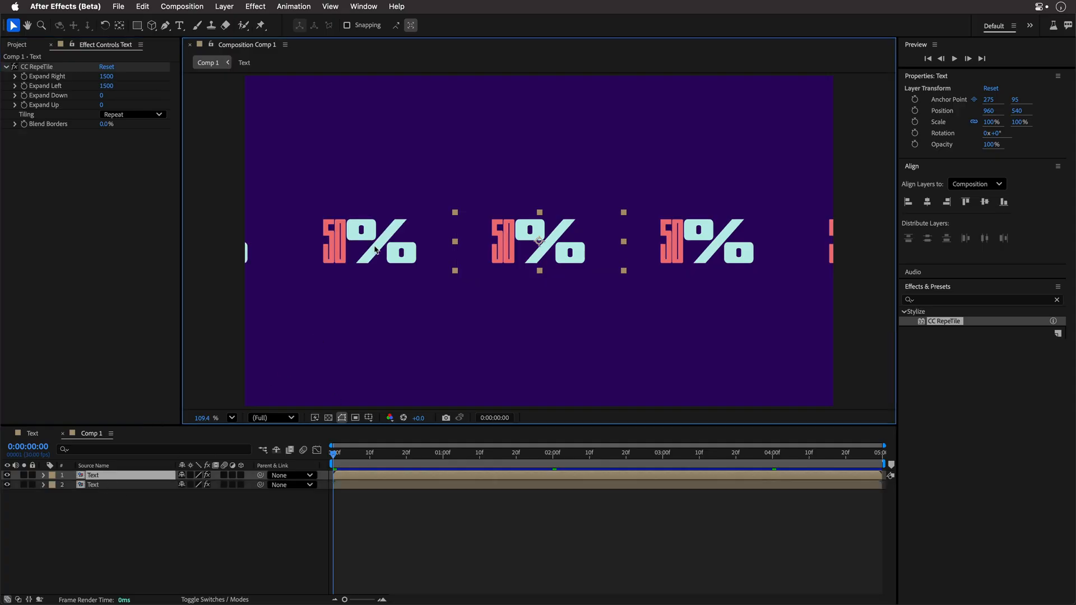
{"action": "key", "text": "shift+Down"}
{"action": "key", "text": "shift+Down"}
{"action": "key", "text": "shift+Down"}
{"action": "key", "text": "shift+Down"}
{"action": "key", "text": "shift+Down"}
{"action": "key", "text": "shift+Down"}
{"action": "key", "text": "shift+Left"}
{"action": "key", "text": "shift+Left"}
{"action": "key", "text": "shift+Left"}
{"action": "key", "text": "shift+Left"}
{"action": "key", "text": "shift+Left"}
{"action": "key", "text": "shift+Left"}
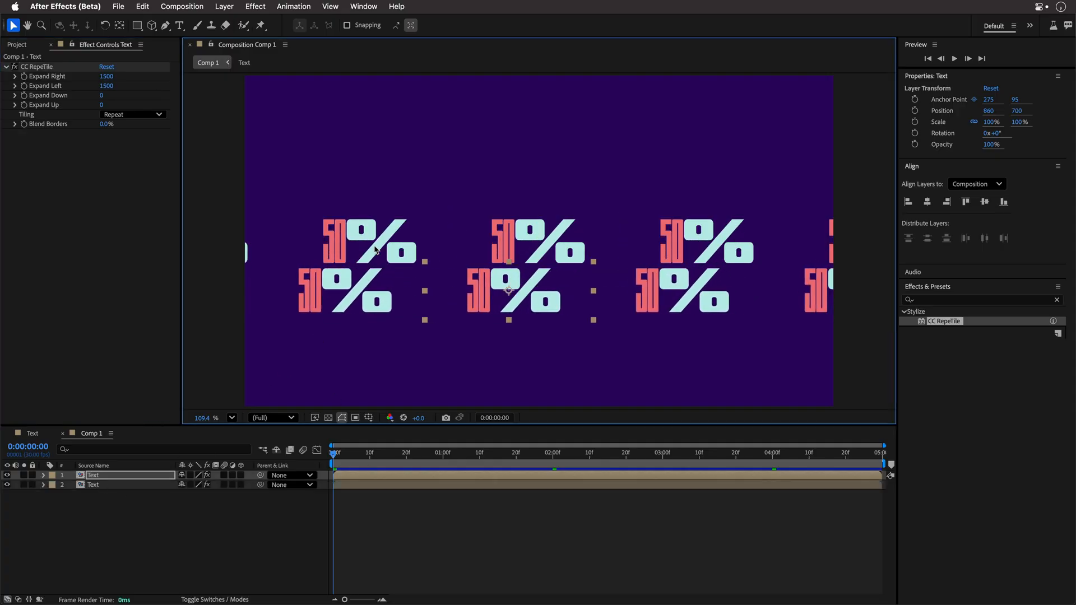
{"action": "key", "text": "shift+Left"}
{"action": "key", "text": "shift+Left"}
{"action": "key", "text": "shift+Left"}
{"action": "key", "text": "shift+Left"}
{"action": "key", "text": "shift+Left"}
{"action": "key", "text": "shift+Left"}
{"action": "key", "text": "space"}
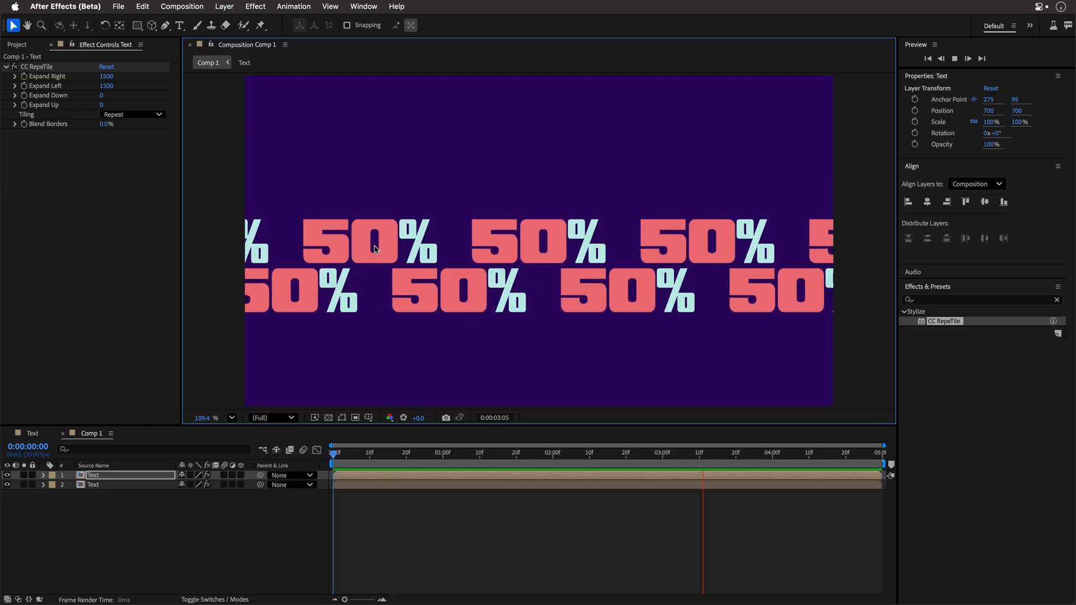
{"action": "key", "text": "space"}
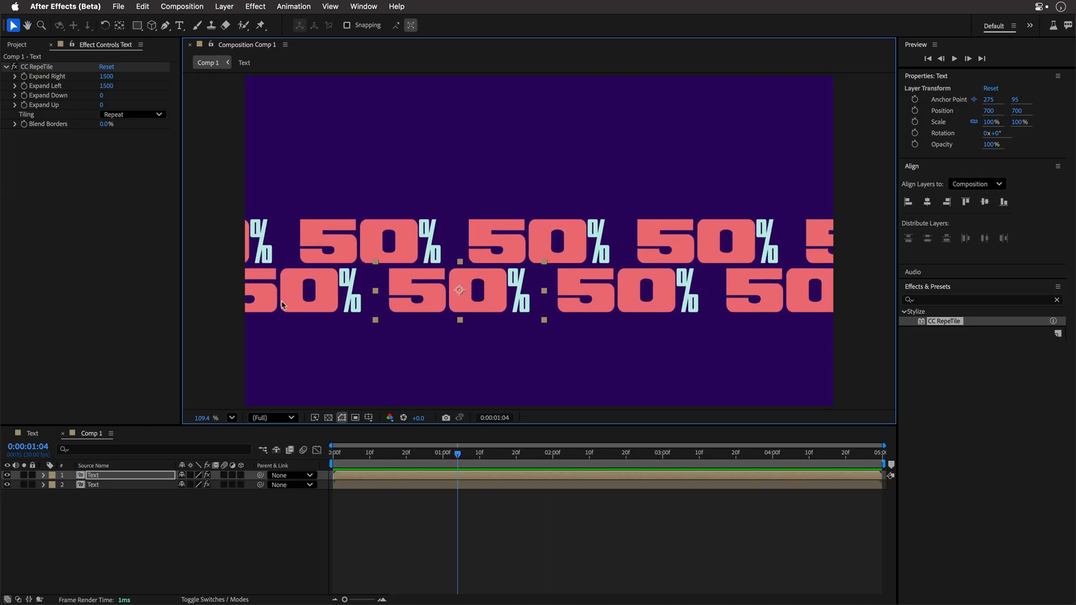
{"action": "key", "text": "ctrl+alt+y"}
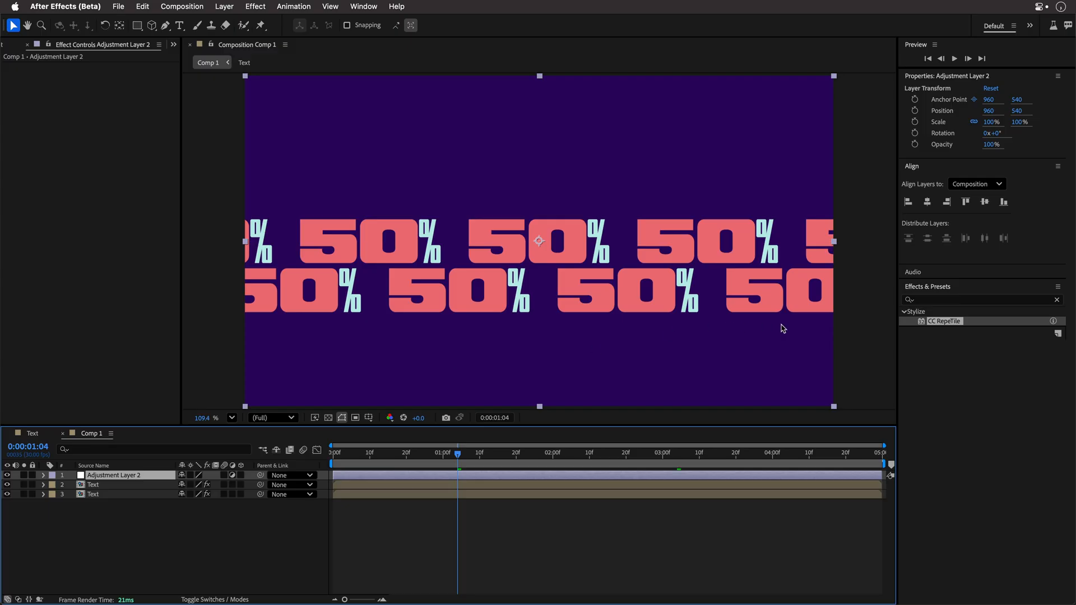
- Apply CC RepeTile to the adjustment layer expanding down and up to fill the frame, then nudge row two lower
{"action": "double_click", "coordinate": [945, 321]}
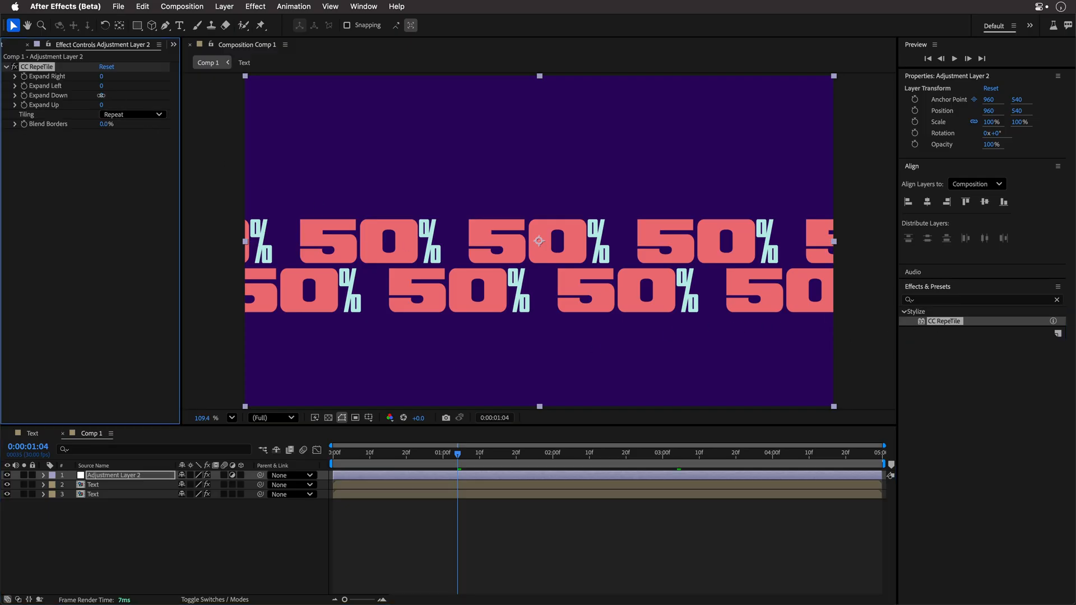
{"action": "left_click_drag", "start_coordinate": [101, 95], "coordinate": [292, 100]}
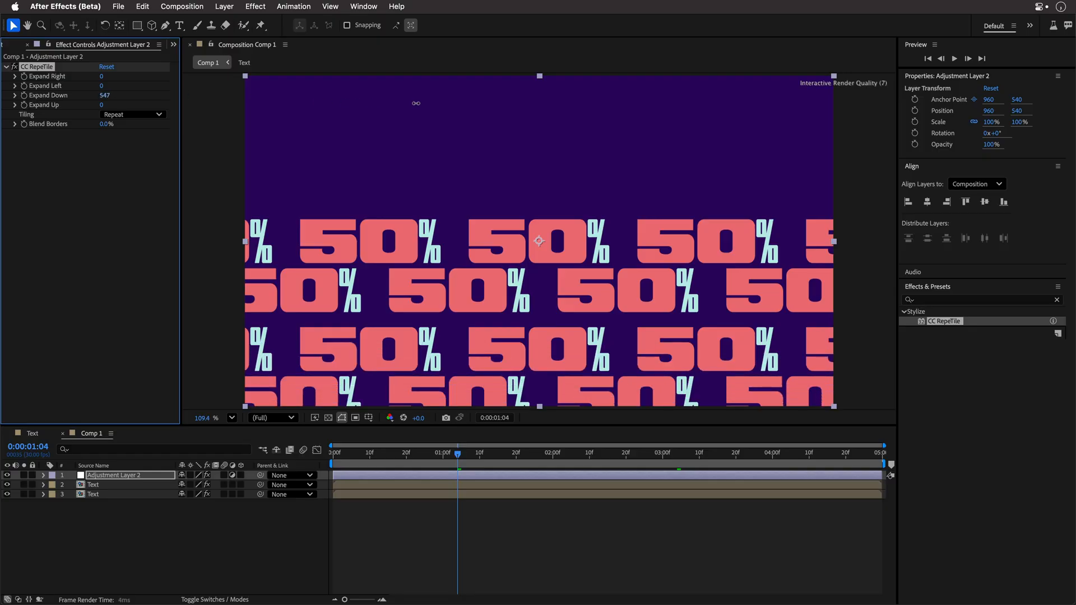
{"action": "left_click_drag", "start_coordinate": [101, 105], "coordinate": [376, 102]}
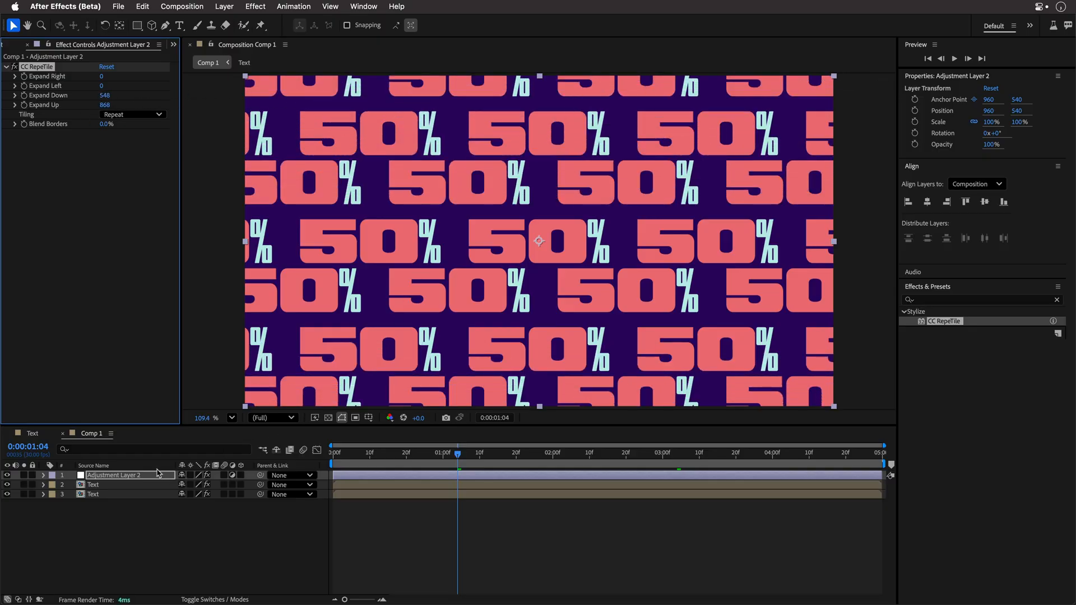
{"action": "left_click", "coordinate": [95, 485]}
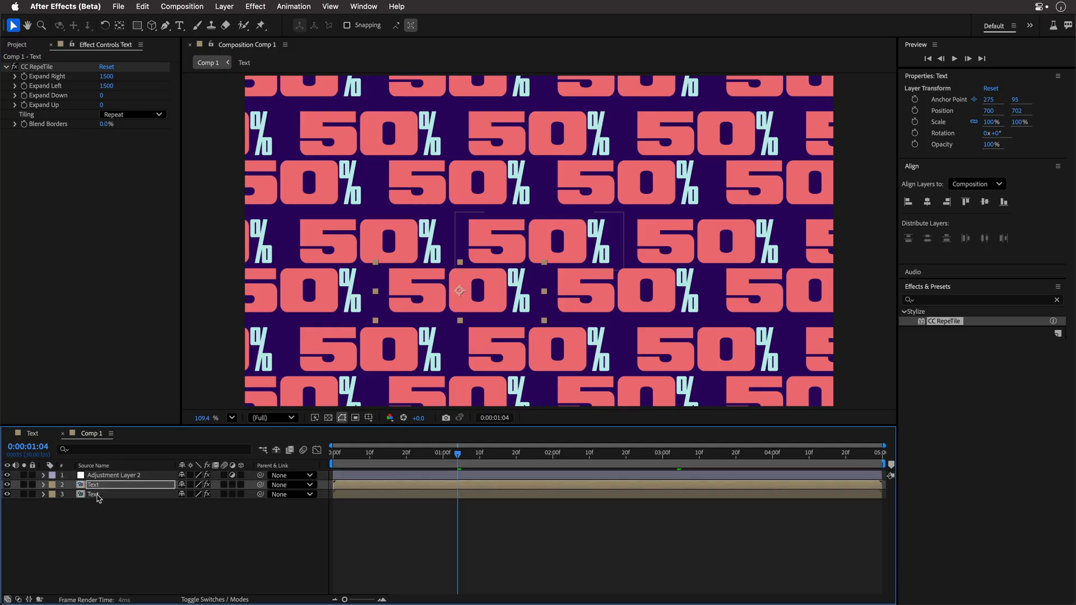
{"action": "key", "text": "shift+Down"}
{"action": "key", "text": "shift+Down"}
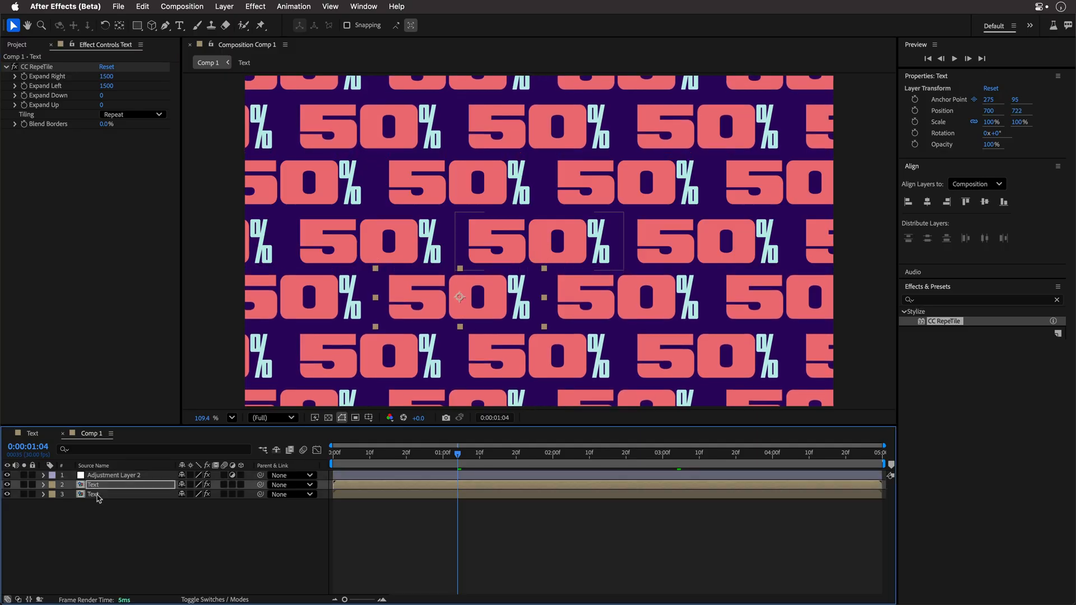
{"action": "key", "text": "Down"}
{"action": "key", "text": "Down"}
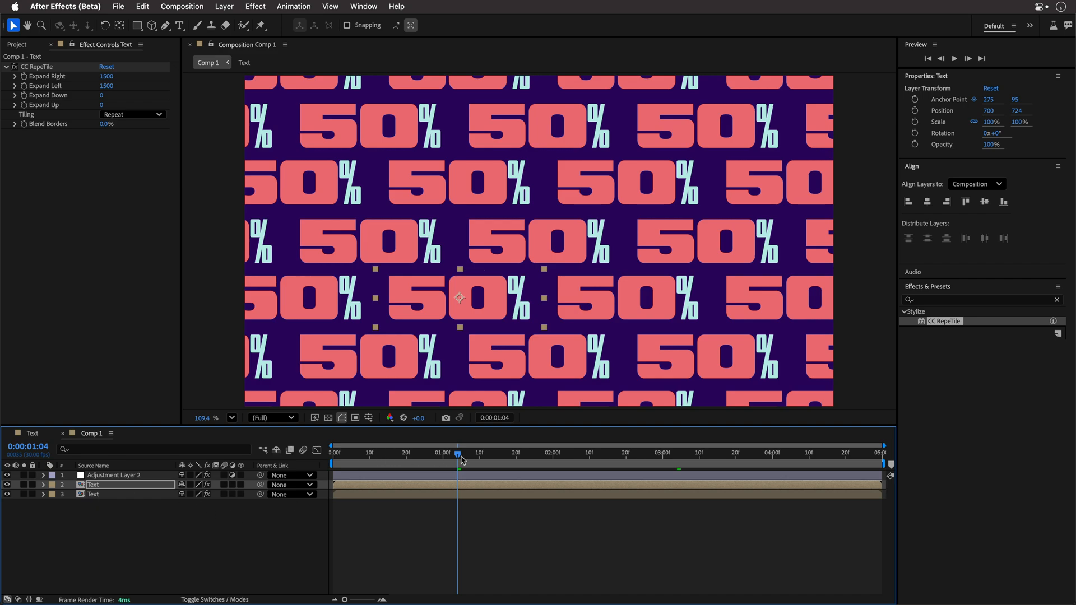
- Scrub the timeline to find the loop stretch and play the full-frame preview from about four seconds
{"action": "left_click_drag", "start_coordinate": [458, 455], "coordinate": [381, 457]}
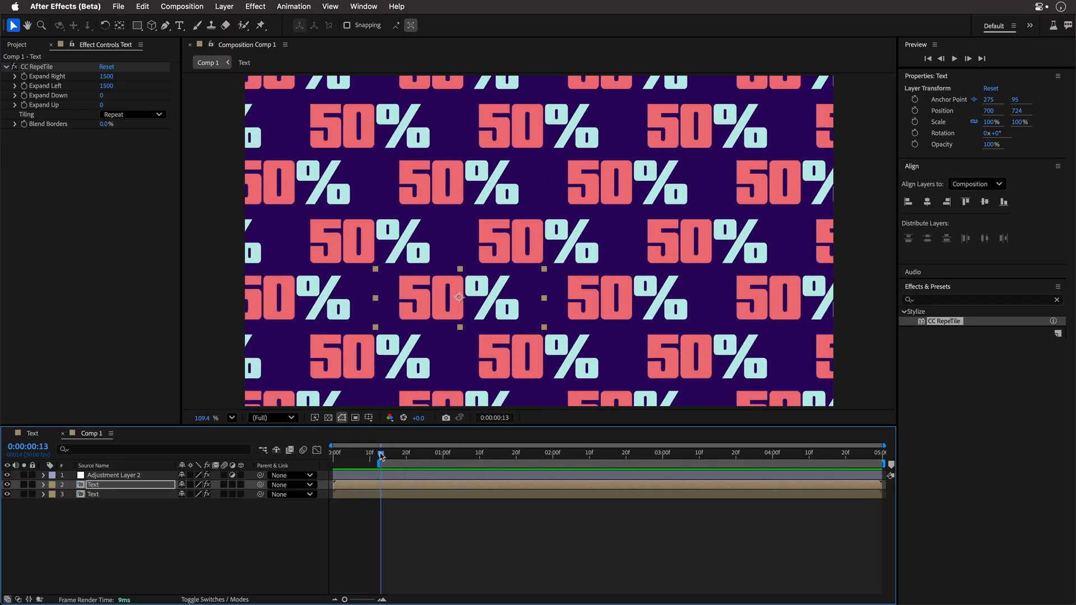
{"action": "left_click_drag", "start_coordinate": [381, 456], "coordinate": [816, 462]}
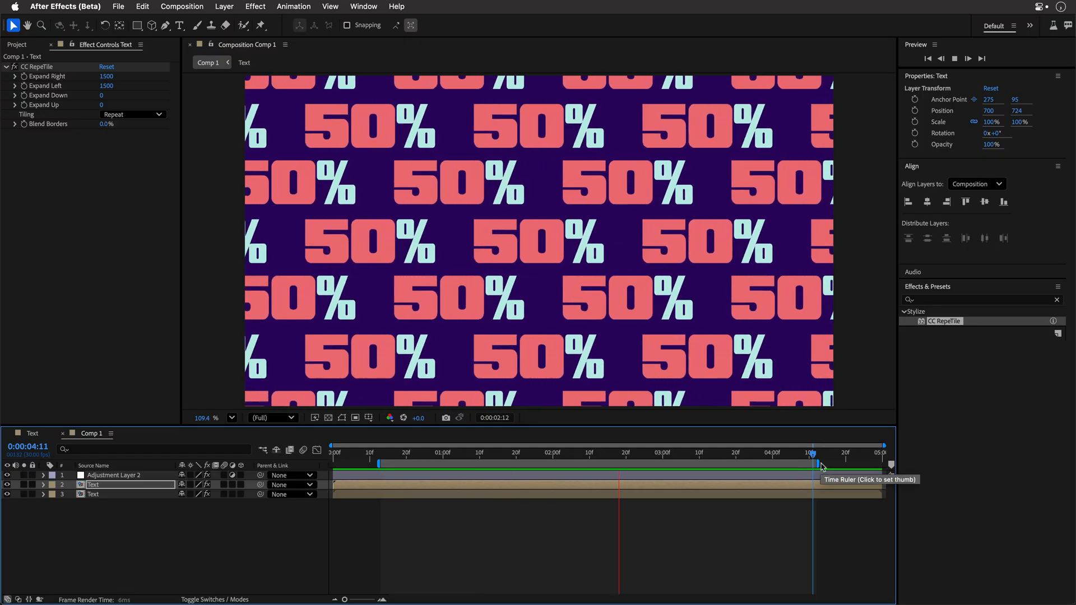
{"action": "key", "text": "space"}
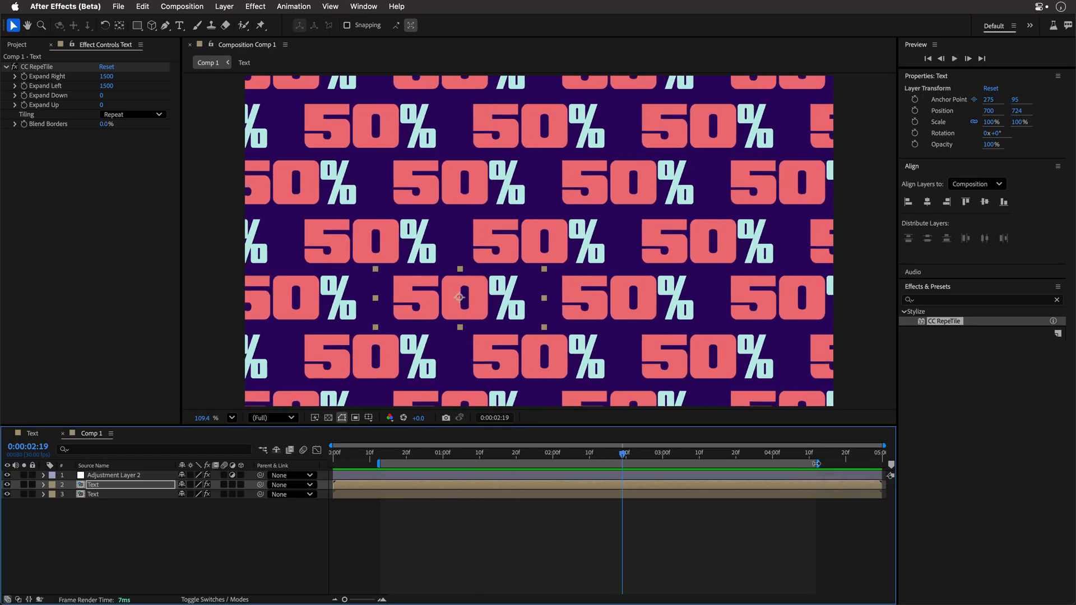
{"action": "left_click", "coordinate": [794, 455]}
{"action": "key", "text": "space"}
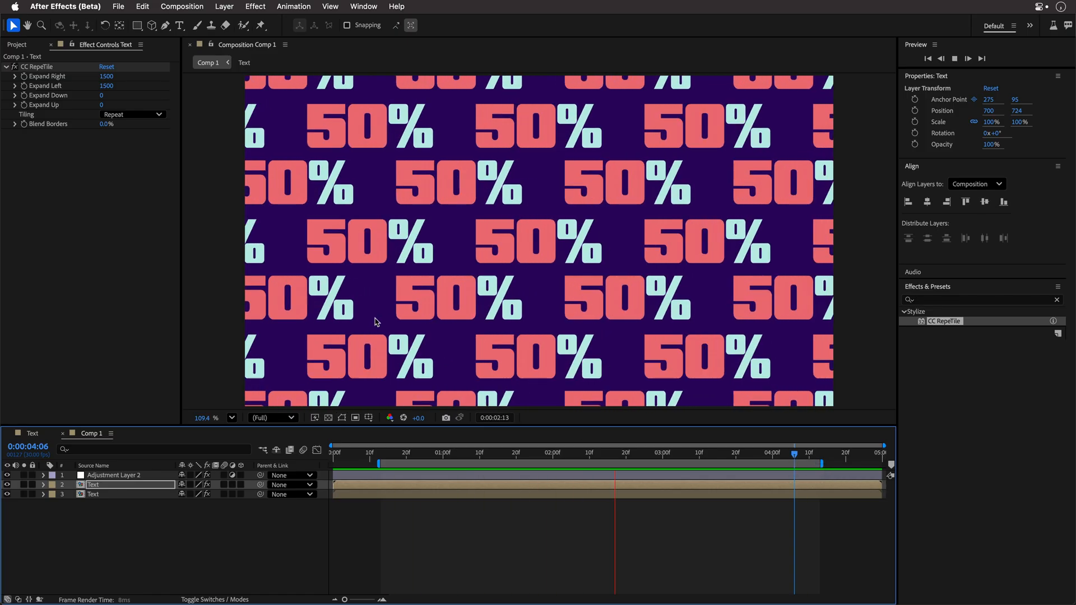
- Maximize the Composition panel so the tiled 50% preview fills the window
{"action": "key", "text": "grave"}
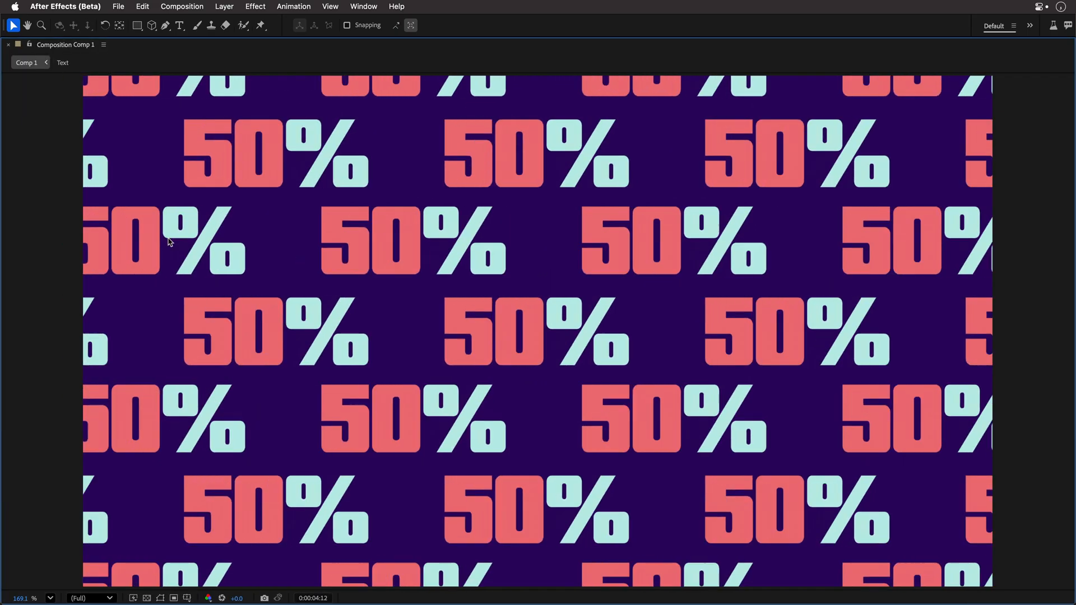